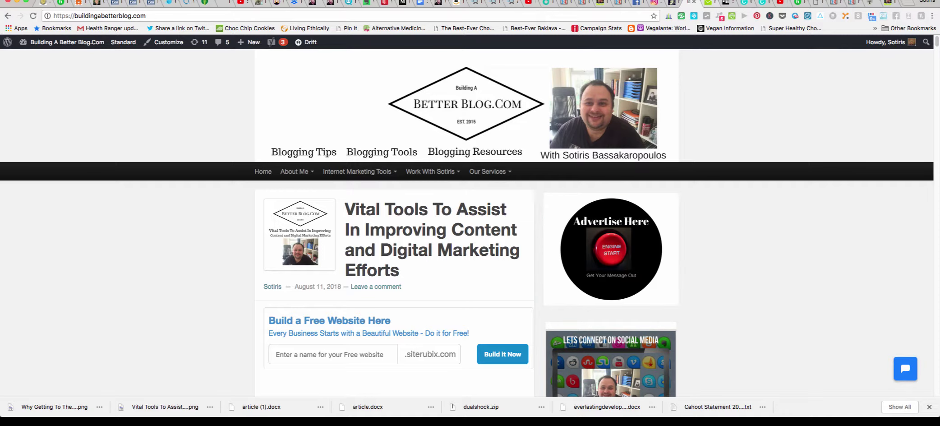
Switch to the WishList Products Customer Center's My Downloads tab.
{"action": "key", "text": "ctrl+Tab"}
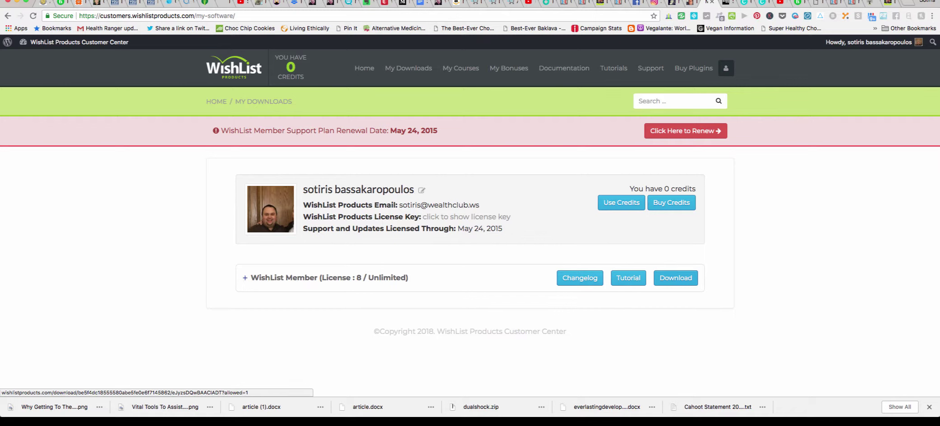
Save the WishList Member plugin zip to Downloads, then submit the blog article to Digg.
{"action": "left_click", "coordinate": [676, 278]}
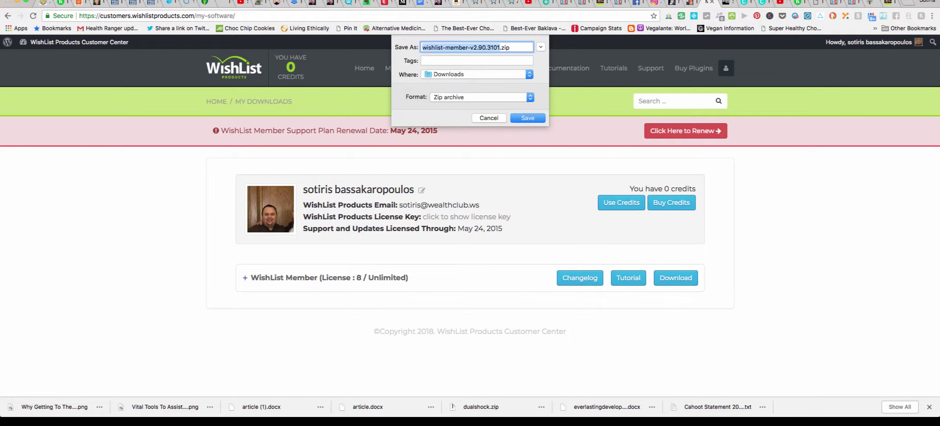
{"action": "key", "text": "Return"}
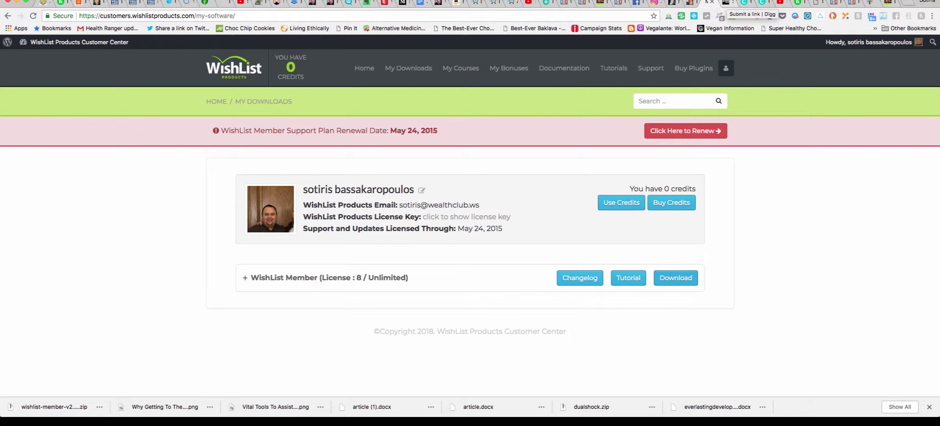
{"action": "left_click", "coordinate": [720, 17]}
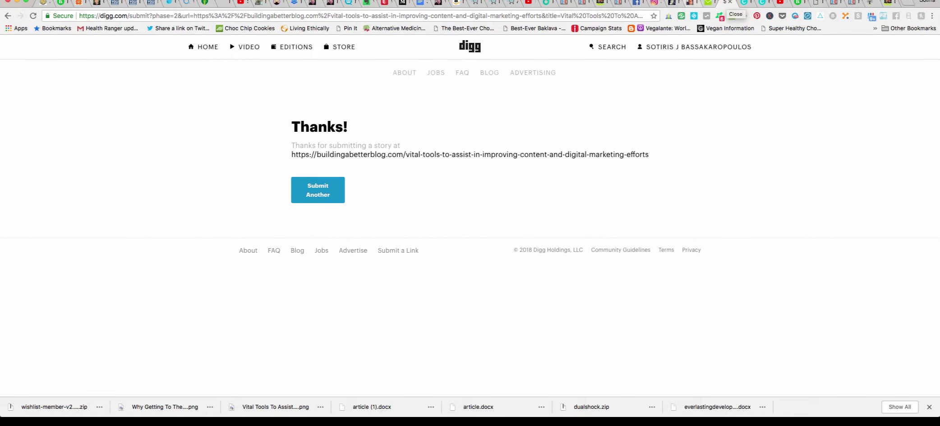
Close the Digg tab and reach the internetmarketingassociation.co.uk WordPress dashboard via Wealthy Affiliate Websites.
{"action": "key", "text": "super+w"}
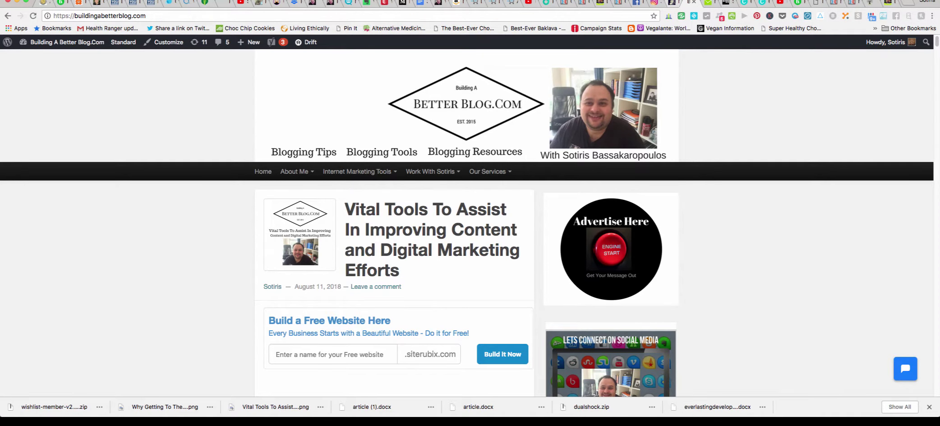
{"action": "key", "text": "super+alt+Left"}
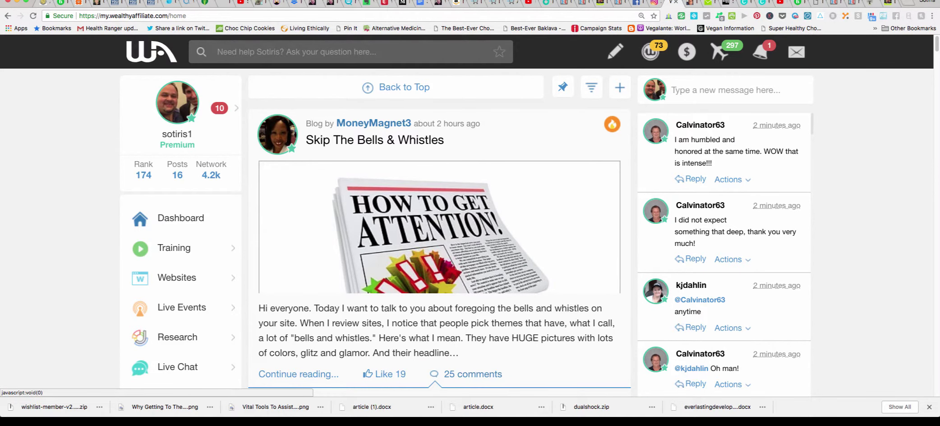
{"action": "left_click", "coordinate": [177, 277]}
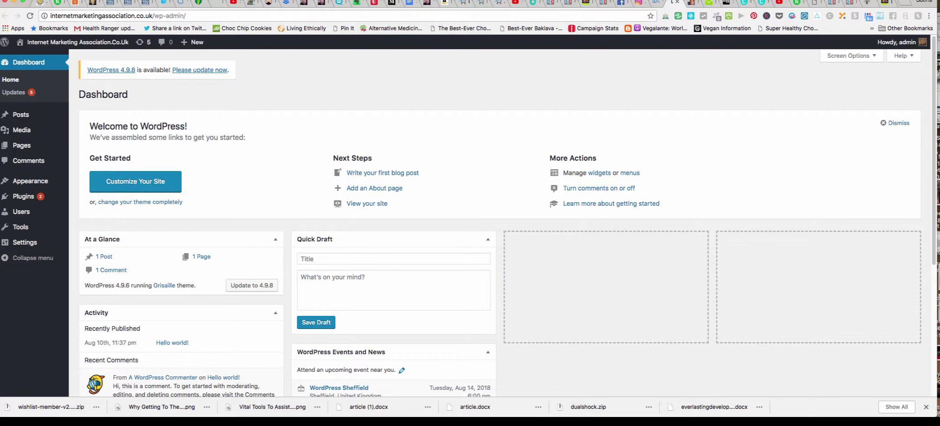
Open Plugins > Add New and bring up the Upload Plugin zip form.
{"action": "mouse_move", "coordinate": [23, 196]}
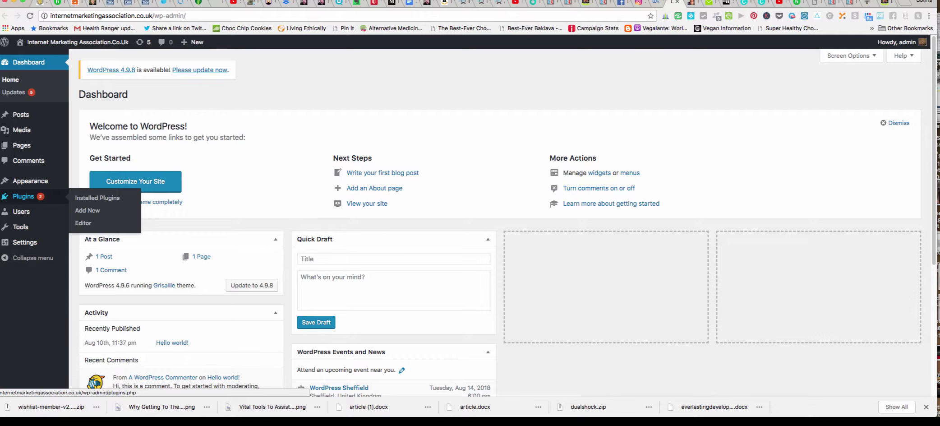
{"action": "left_click", "coordinate": [87, 210]}
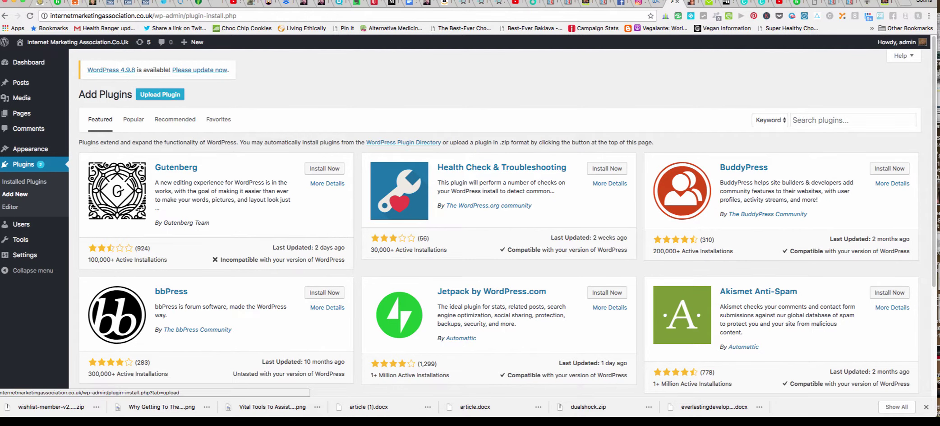
{"action": "left_click", "coordinate": [160, 94]}
Choose wishlist-member-v2.90.3101.zip from the Desktop, found by searching 'wishlist', as the upload file.
{"action": "left_click", "coordinate": [432, 175]}
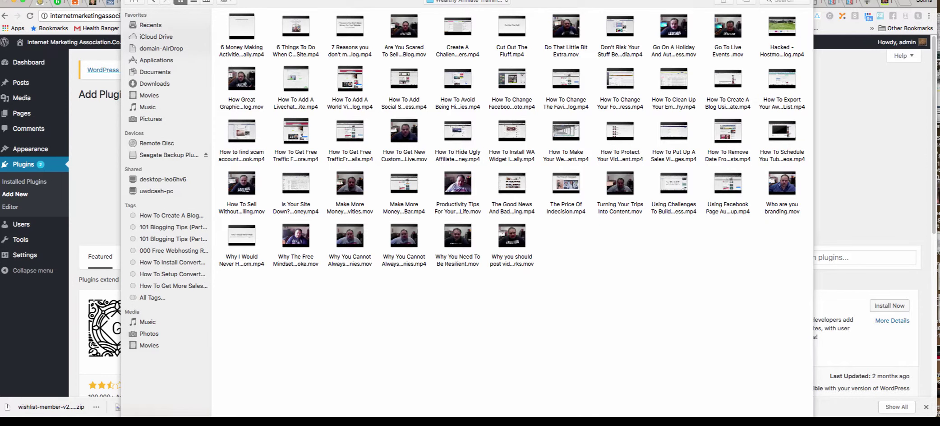
{"action": "left_click", "coordinate": [467, 2]}
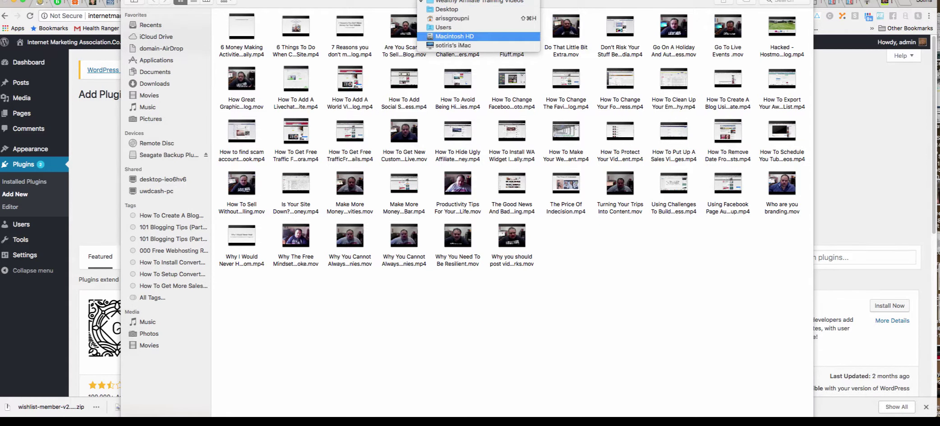
{"action": "left_click", "coordinate": [447, 9]}
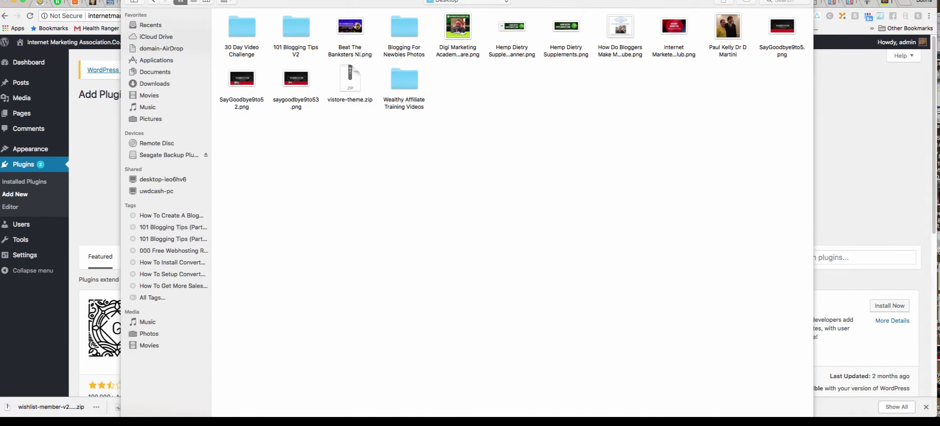
{"action": "left_click", "coordinate": [784, 1]}
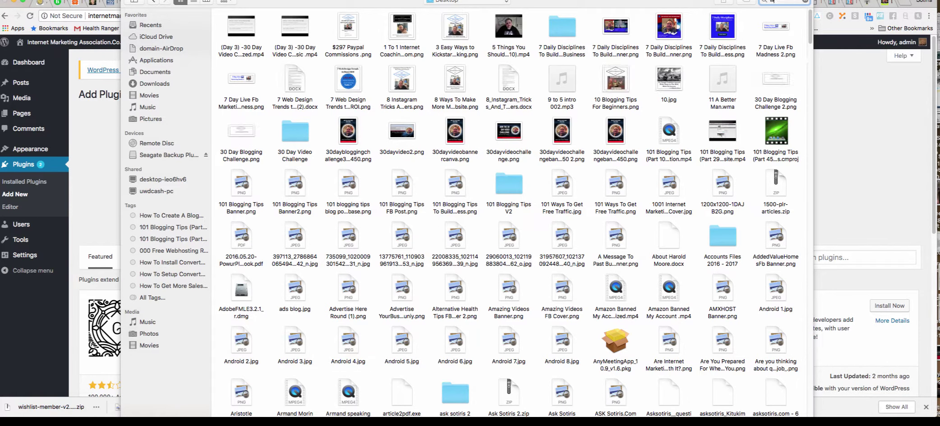
{"action": "type", "text": "wishlist"}
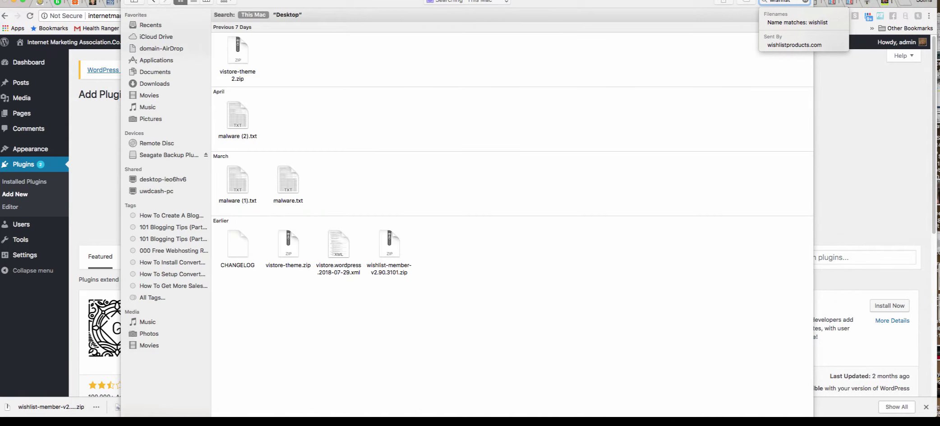
{"action": "left_click", "coordinate": [390, 246]}
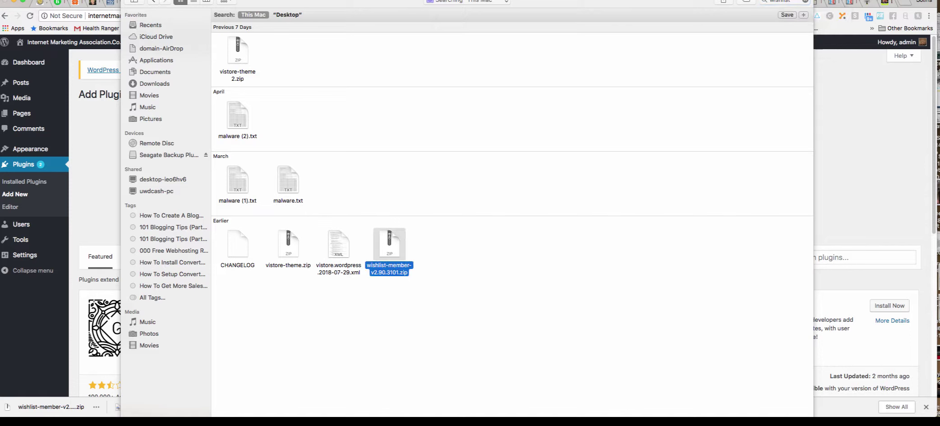
{"action": "key", "text": "Return"}
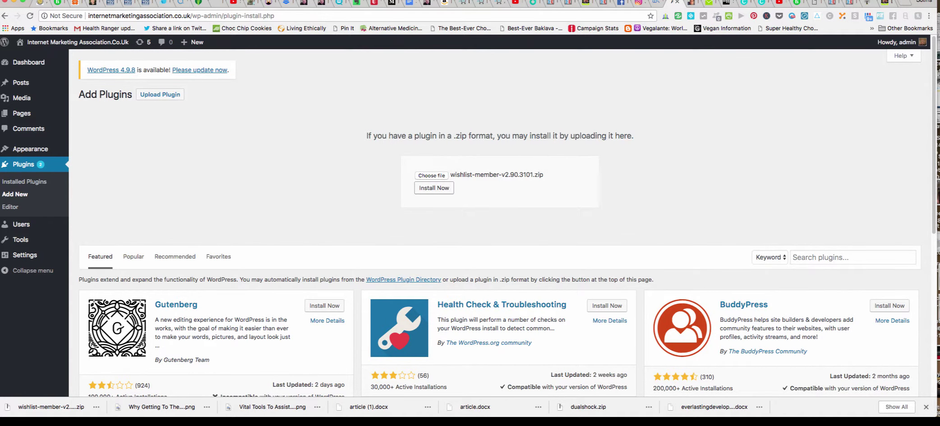
Install the WishList Member plugin from wishlist-member-v2.90.3101.zip and activate it.
{"action": "left_click", "coordinate": [434, 187]}
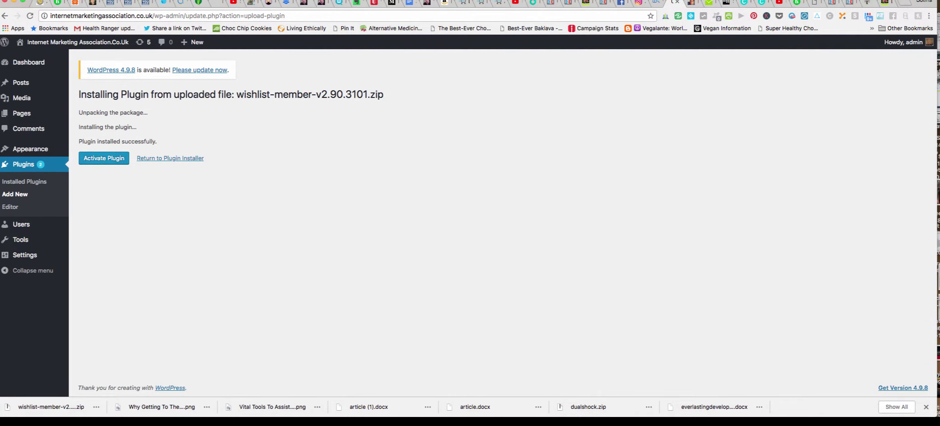
{"action": "left_click", "coordinate": [104, 158]}
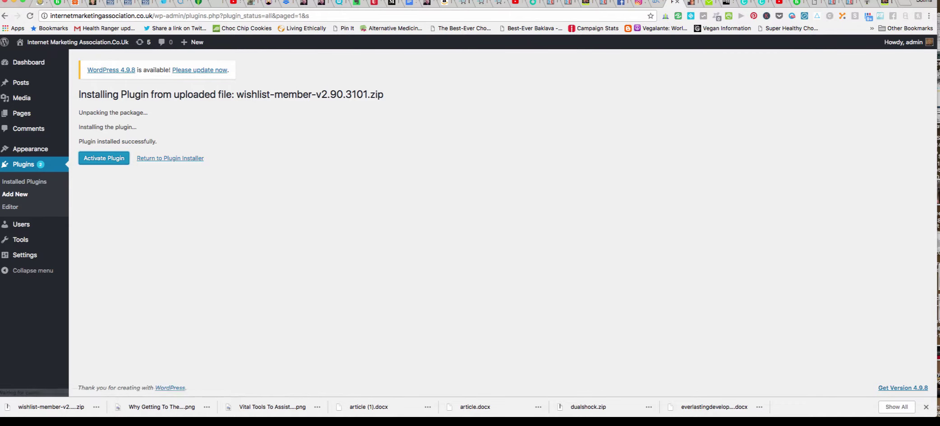
Open WishList Member > Dashboard from the WordPress sidebar.
{"action": "scroll", "coordinate": [501, 216], "scroll_direction": "down", "scroll_amount": 3}
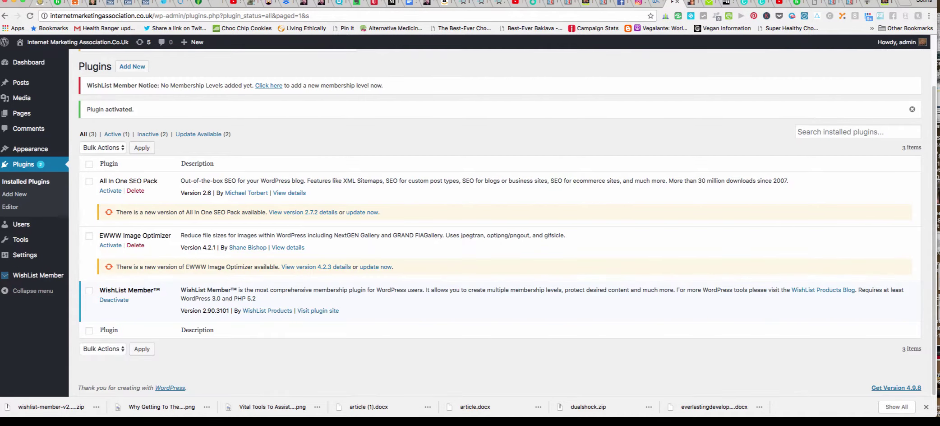
{"action": "mouse_move", "coordinate": [39, 275]}
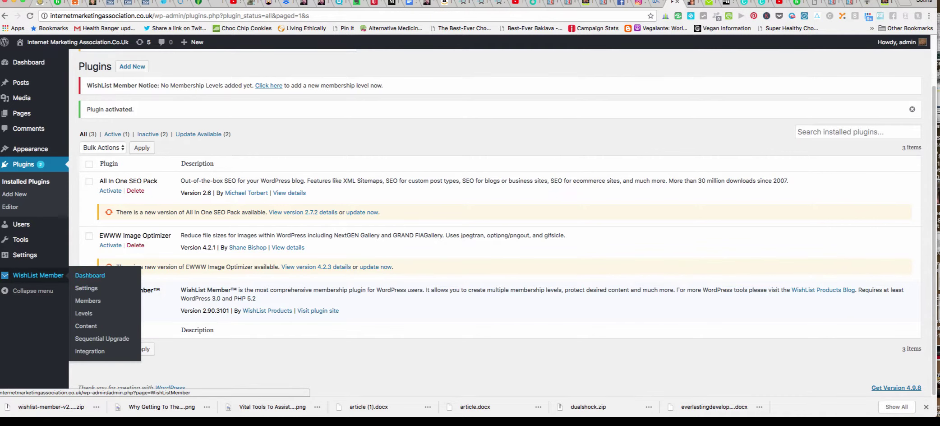
{"action": "left_click", "coordinate": [90, 275]}
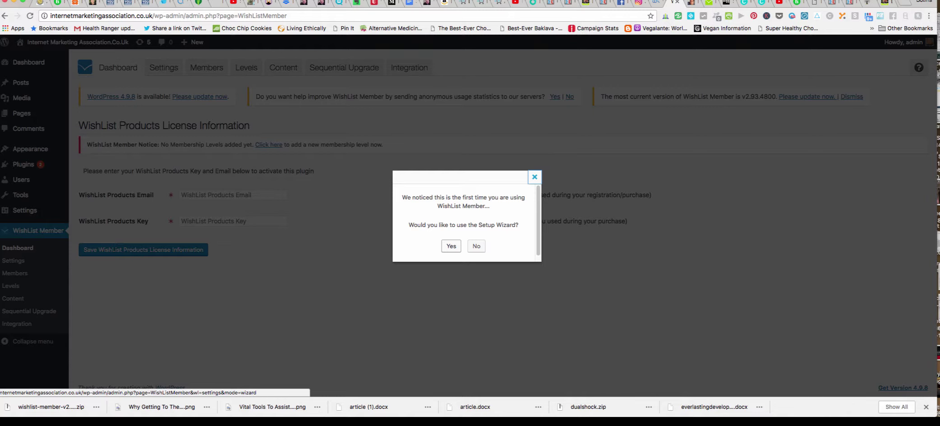
Accept the Setup Wizard, enter the WishList Products account e-mail, and switch to the customer center.
{"action": "left_click", "coordinate": [451, 246]}
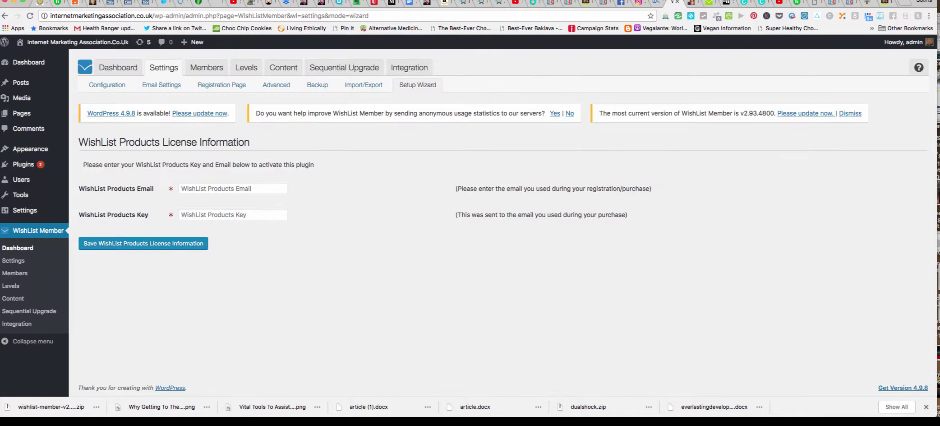
{"action": "left_click", "coordinate": [203, 189]}
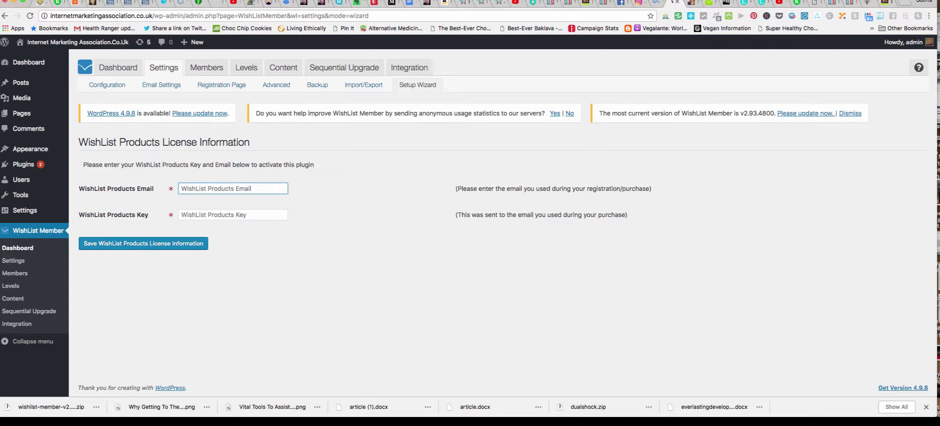
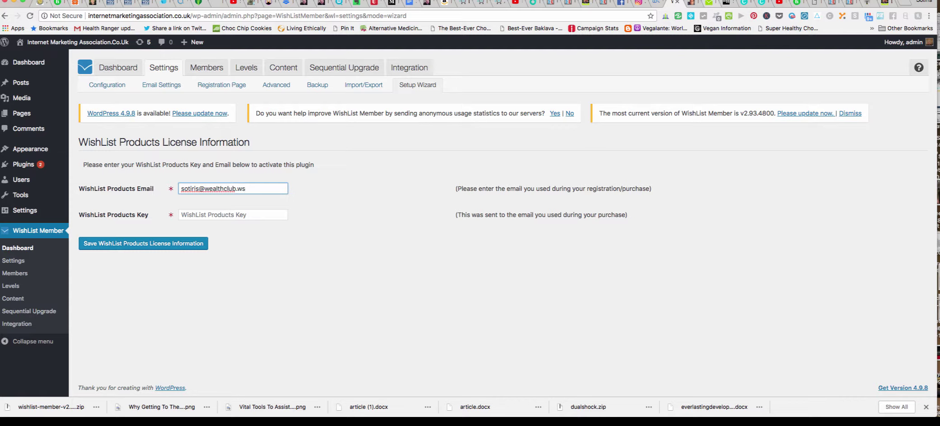
{"action": "key", "text": "ctrl+Tab"}
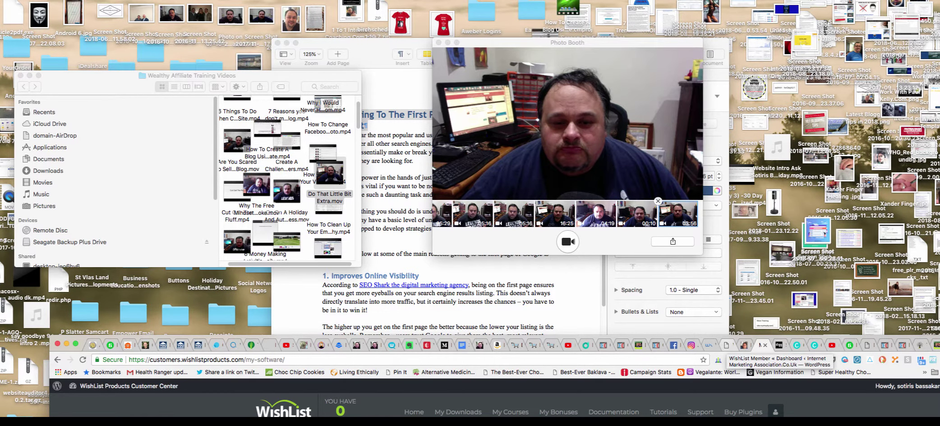
Return to the WordPress admin tab with the WishList Member Setup Wizard.
{"action": "left_click", "coordinate": [725, 345]}
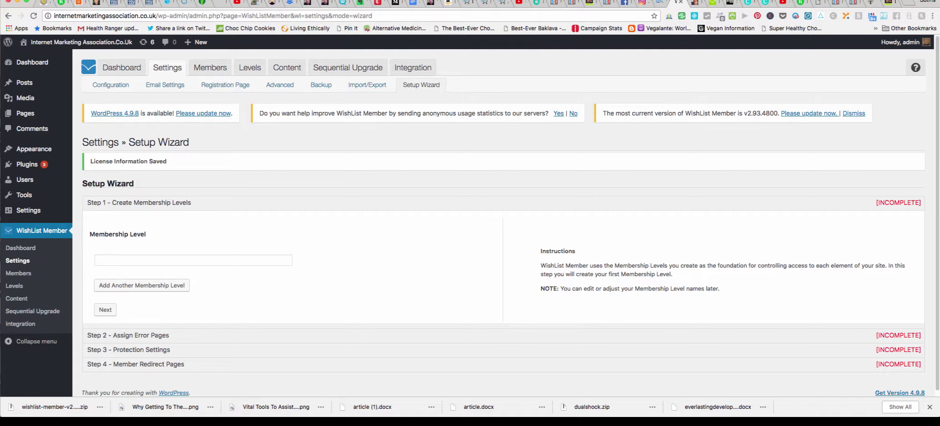
Name the first membership level 'Basic Affiliate Marketing 101' and continue to the error pages step.
{"action": "scroll", "coordinate": [503, 217], "scroll_direction": "down", "scroll_amount": 1}
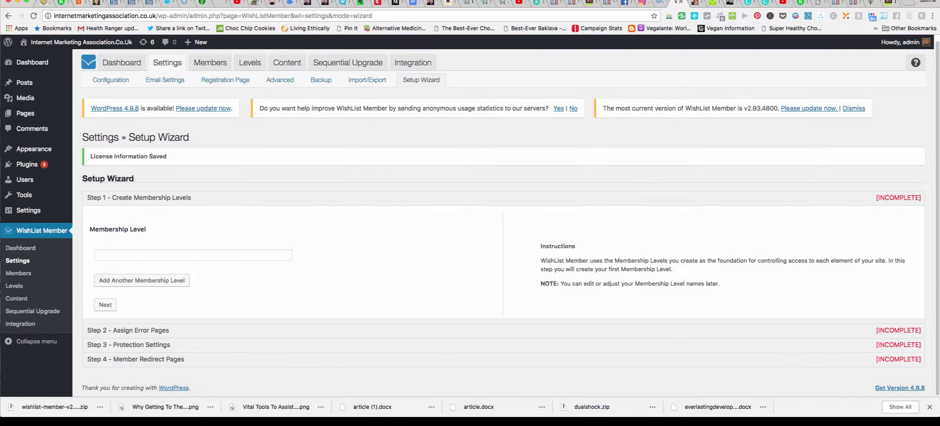
{"action": "scroll", "coordinate": [503, 217], "scroll_direction": "up", "scroll_amount": 1}
{"action": "scroll", "coordinate": [503, 216], "scroll_direction": "down", "scroll_amount": 1}
{"action": "left_click", "coordinate": [193, 255]}
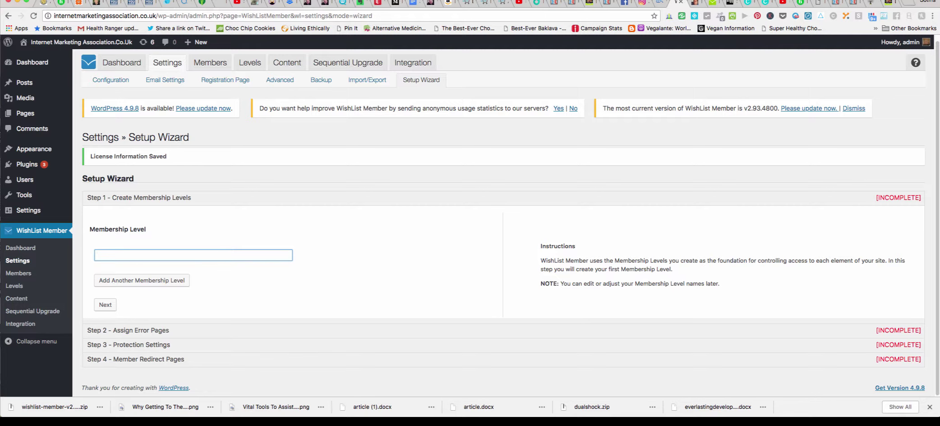
{"action": "type", "text": "Basi"}
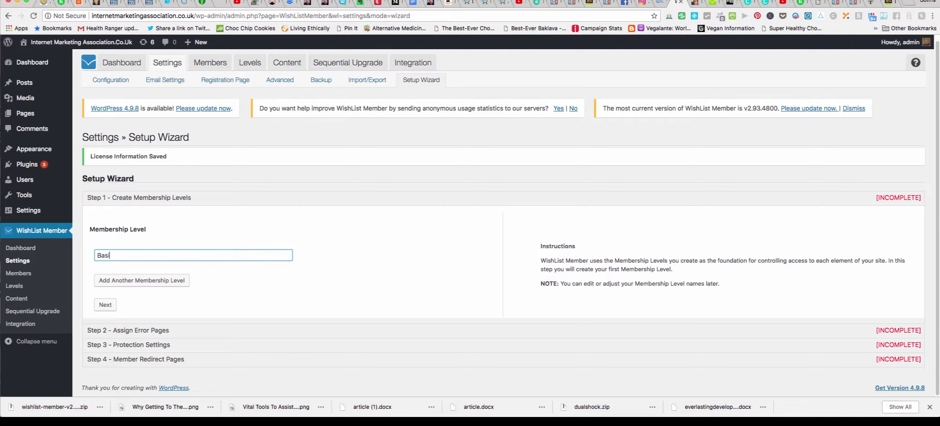
{"action": "type", "text": "c Affiliate Marketing 101"}
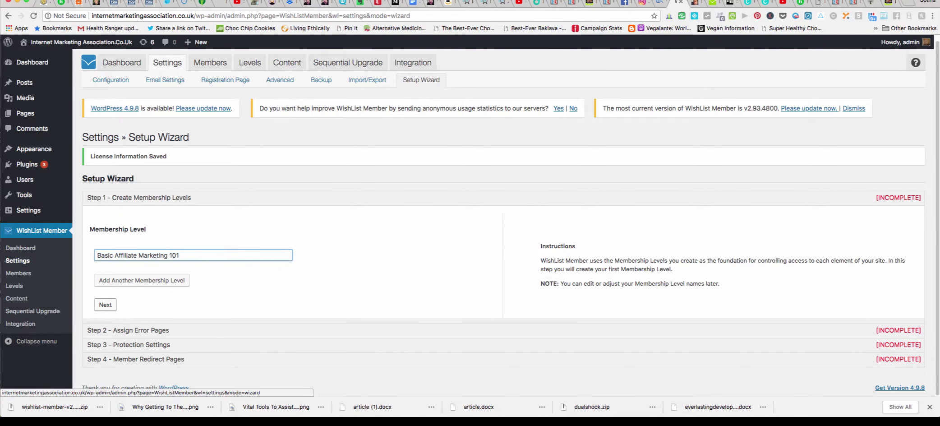
{"action": "left_click", "coordinate": [105, 305]}
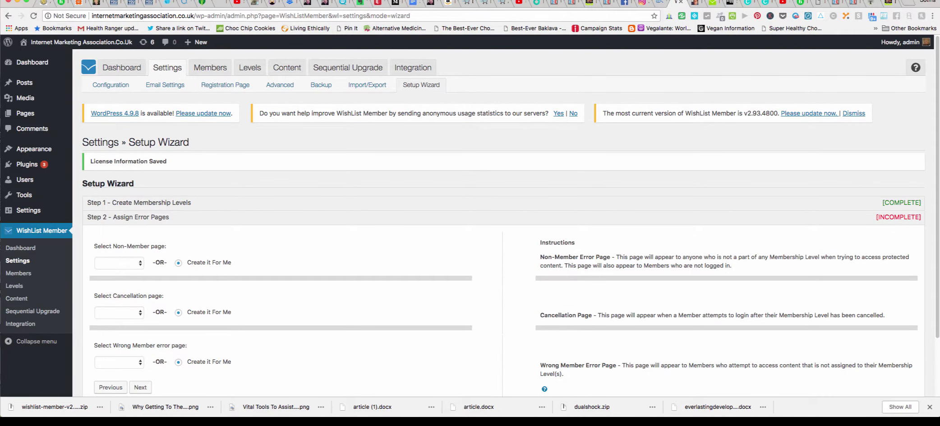
Keep 'Create it For Me' for every error page and complete wizard Step 2.
{"action": "scroll", "coordinate": [510, 216], "scroll_direction": "down", "scroll_amount": 3}
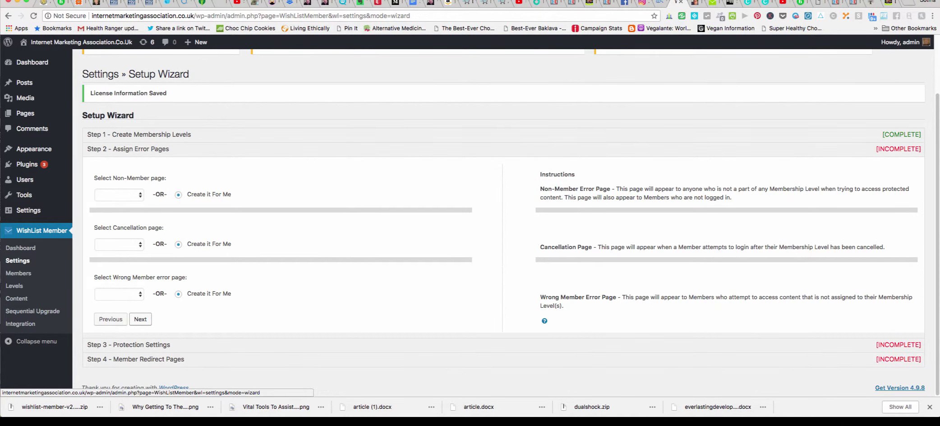
{"action": "left_click", "coordinate": [141, 319]}
{"action": "scroll", "coordinate": [511, 216], "scroll_direction": "down", "scroll_amount": 3}
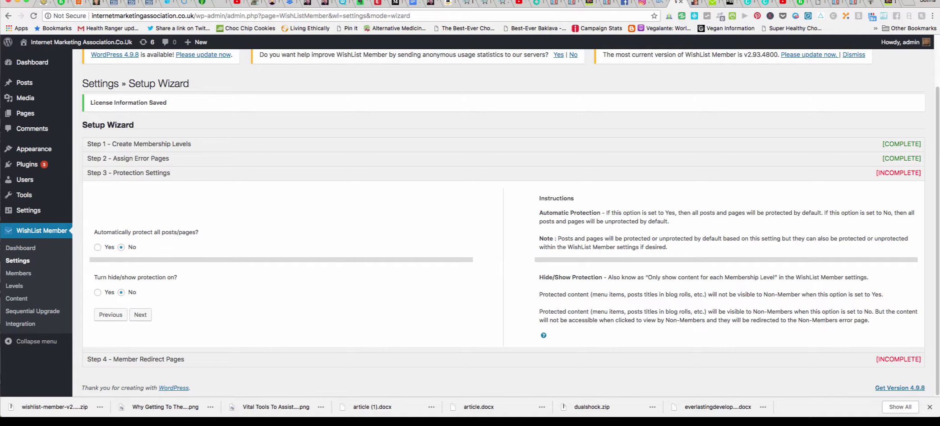
Leave both protection options at No, keep 'Create it For Me' for redirects, and save the setup.
{"action": "left_click", "coordinate": [141, 315]}
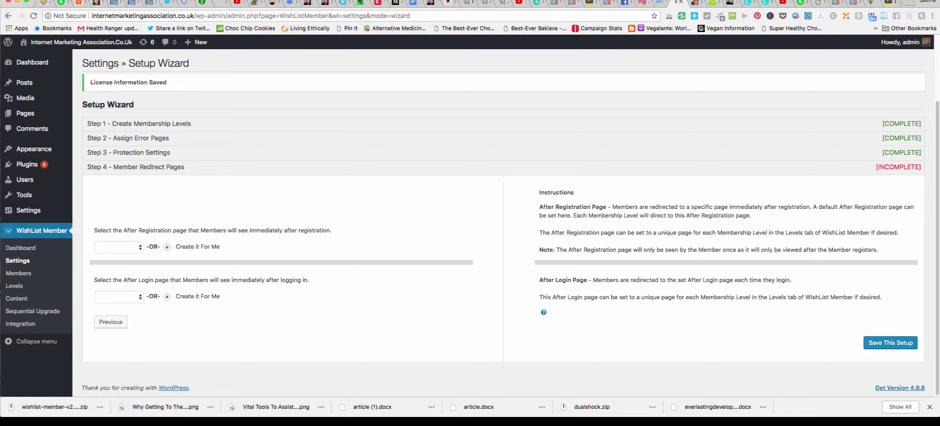
{"action": "left_click", "coordinate": [891, 343]}
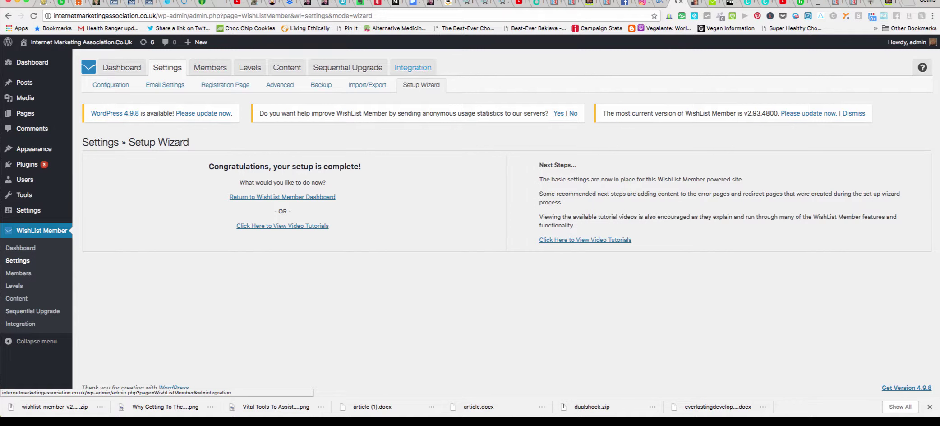
{"action": "left_click", "coordinate": [413, 67]}
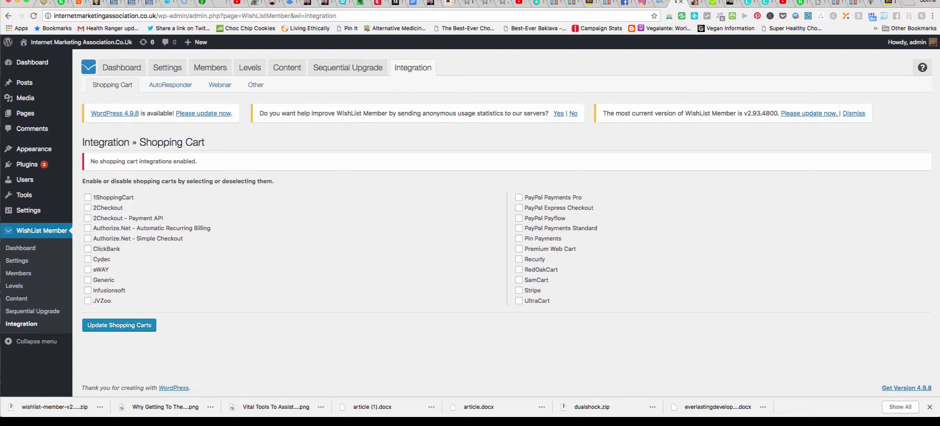
Review the Shopping Cart integrations, then bring up the Settings Configuration Miscellaneous options.
{"action": "left_click", "coordinate": [167, 68]}
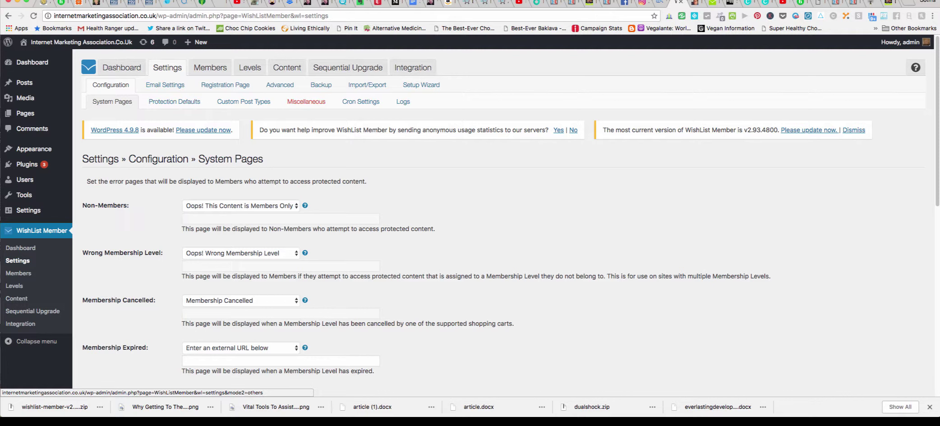
{"action": "left_click", "coordinate": [306, 102]}
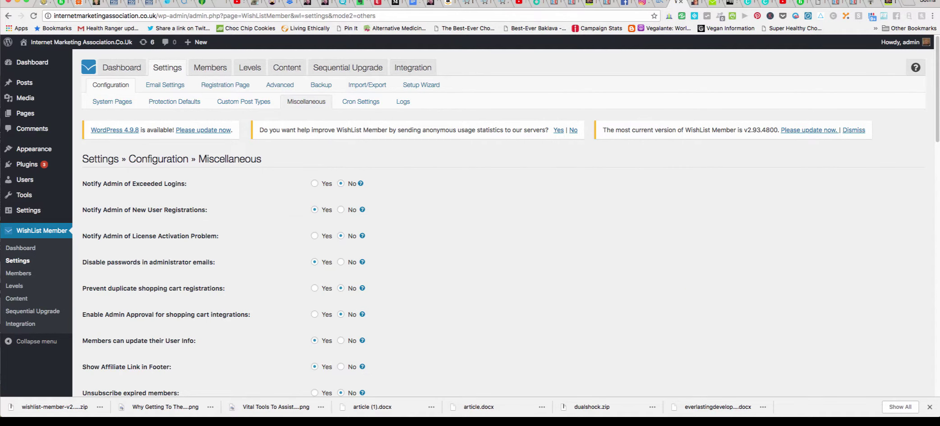
Scroll through the Miscellaneous settings, including password rules and login redirect handling.
{"action": "scroll", "coordinate": [496, 225], "scroll_direction": "down", "scroll_amount": 10}
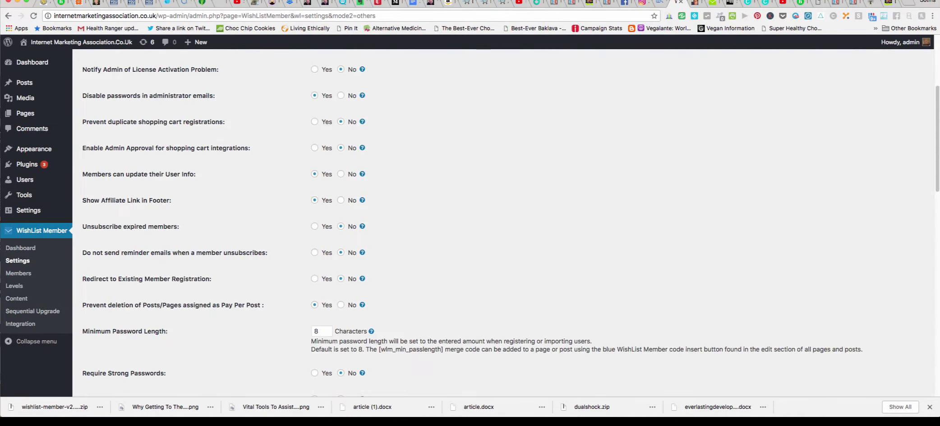
{"action": "scroll", "coordinate": [496, 225], "scroll_direction": "down", "scroll_amount": 4}
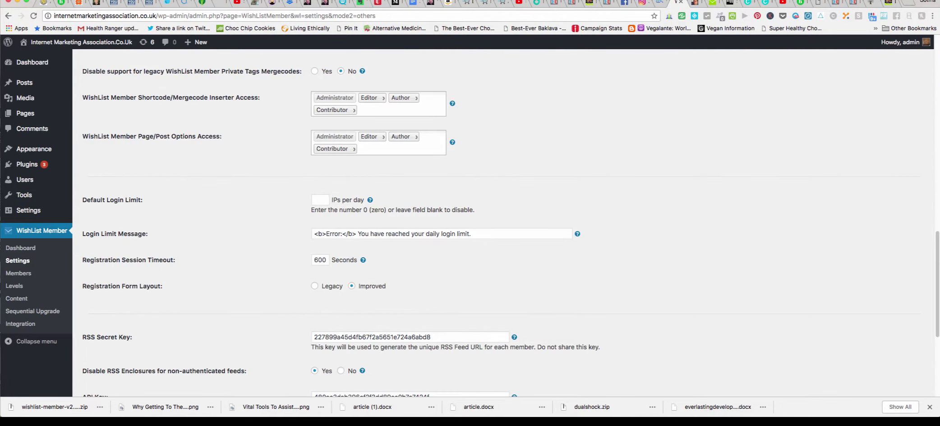
{"action": "scroll", "coordinate": [497, 225], "scroll_direction": "up", "scroll_amount": 4}
{"action": "scroll", "coordinate": [496, 225], "scroll_direction": "down", "scroll_amount": 1}
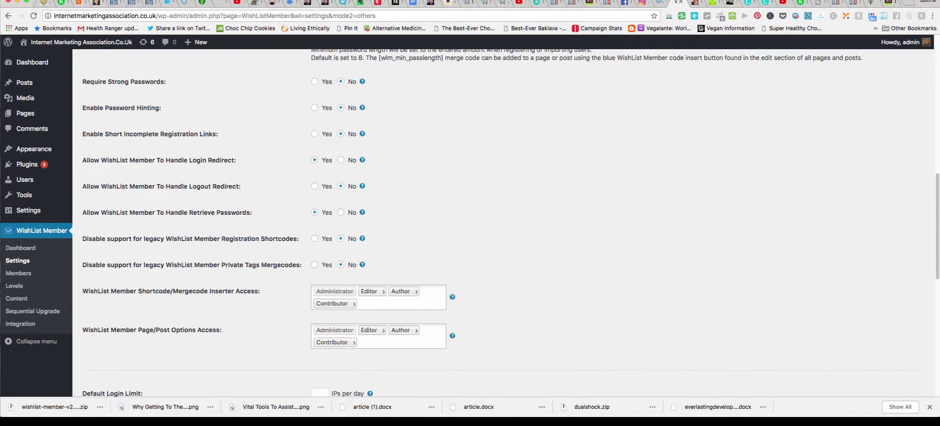
{"action": "scroll", "coordinate": [496, 226], "scroll_direction": "down", "scroll_amount": 1}
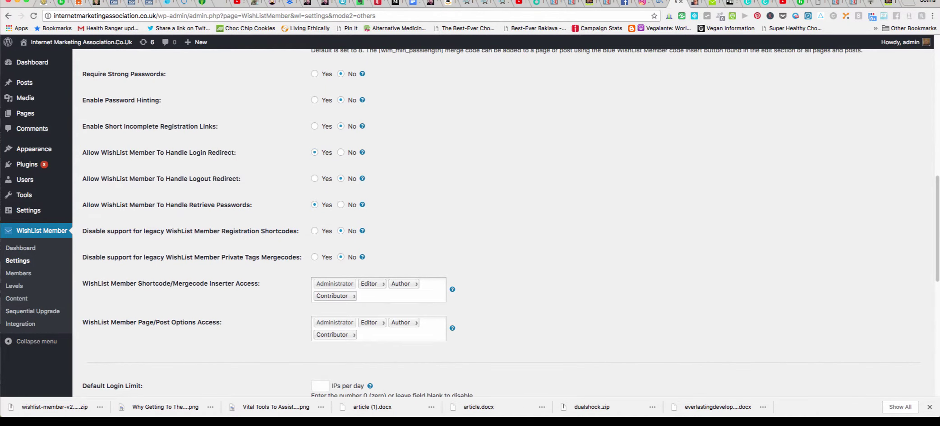
{"action": "scroll", "coordinate": [496, 226], "scroll_direction": "down", "scroll_amount": 1}
{"action": "scroll", "coordinate": [496, 226], "scroll_direction": "down", "scroll_amount": 1}
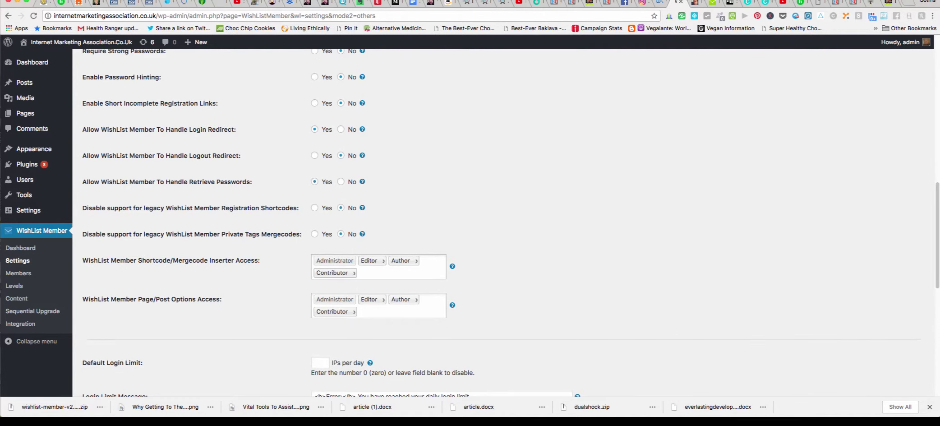
{"action": "scroll", "coordinate": [496, 225], "scroll_direction": "down", "scroll_amount": 1}
{"action": "scroll", "coordinate": [496, 225], "scroll_direction": "up", "scroll_amount": 1}
In the neighbouring tab, load thrivecart.com/members in the address bar.
{"action": "key", "text": "ctrl+Tab"}
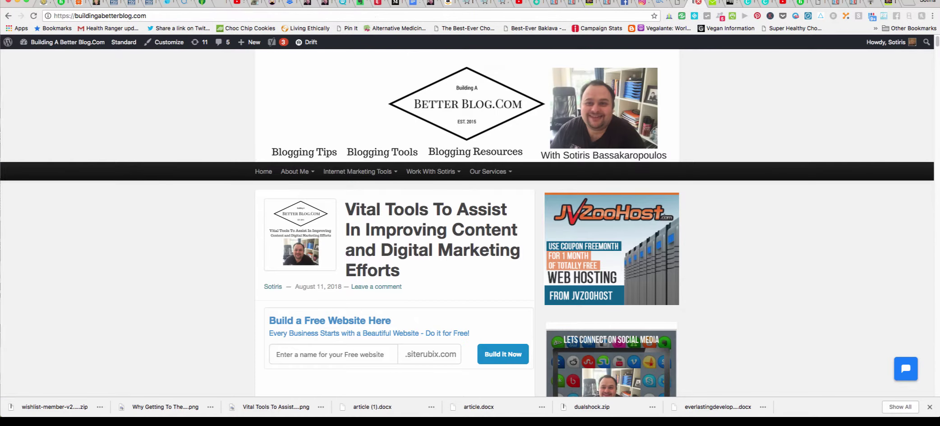
{"action": "key", "text": "super+l"}
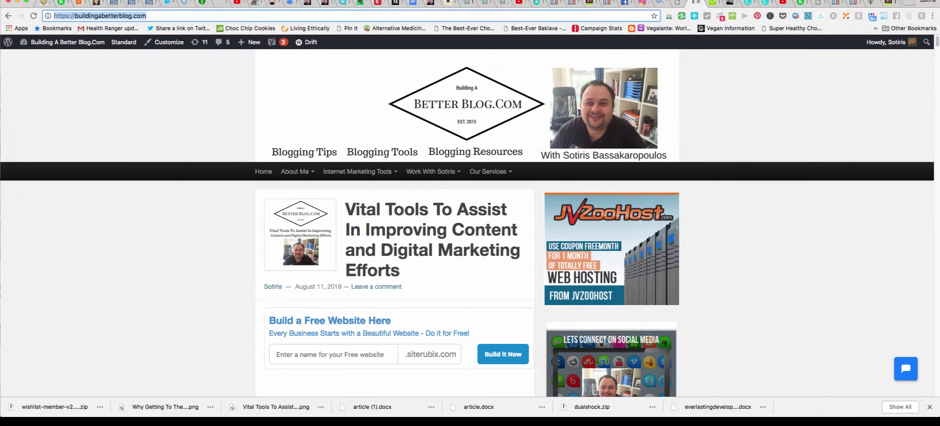
{"action": "type", "text": "thrive"}
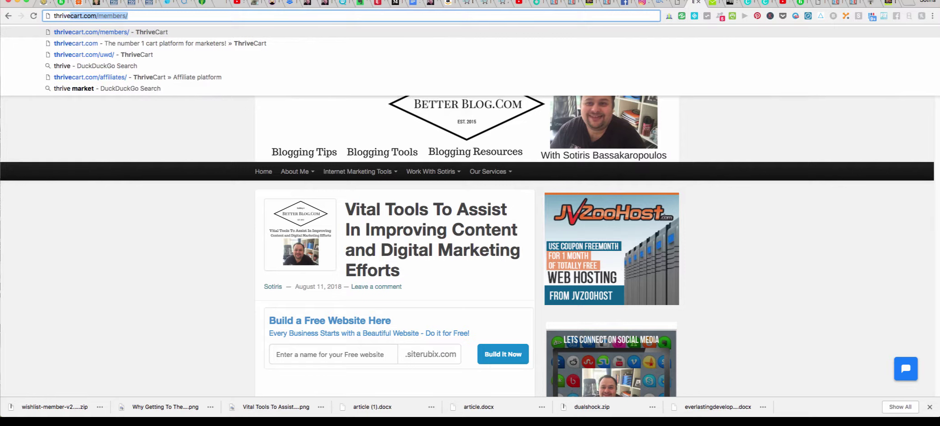
{"action": "type", "text": "cart"}
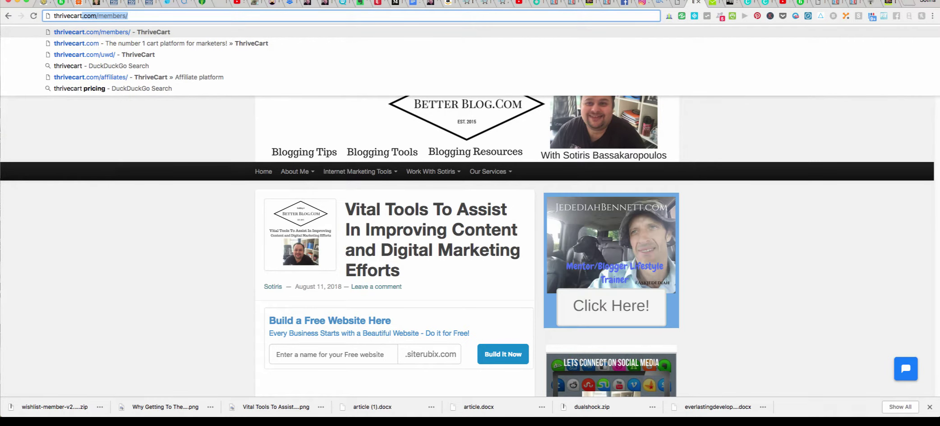
{"action": "type", "text": ".com"}
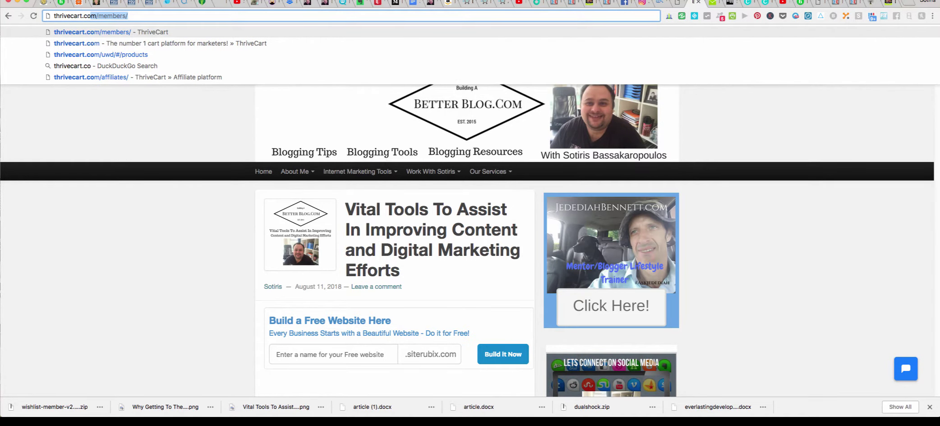
{"action": "type", "text": "/members"}
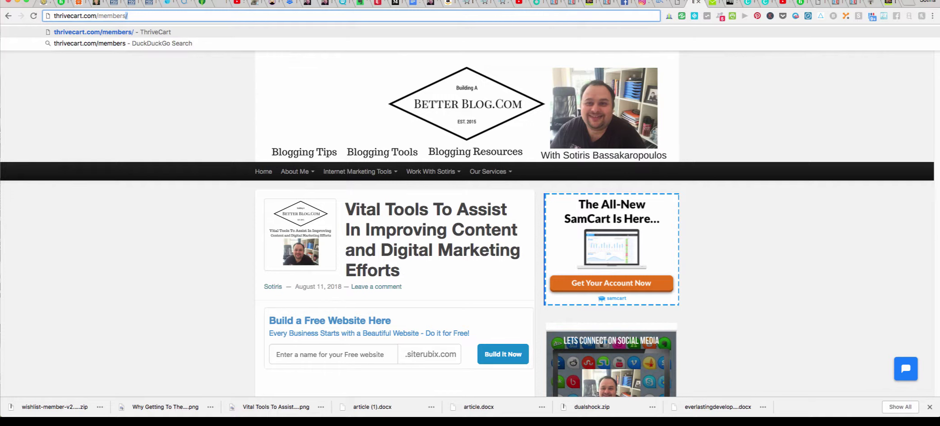
{"action": "type", "text": "/"}
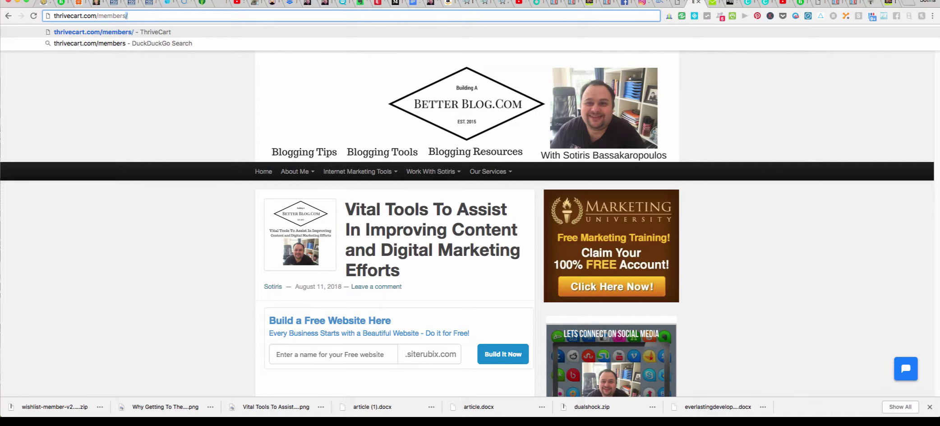
{"action": "key", "text": "BackSpace"}
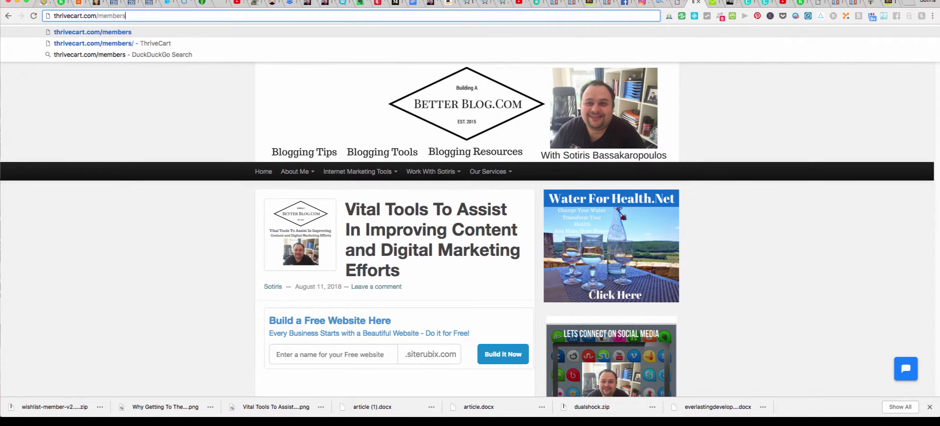
{"action": "key", "text": "Return"}
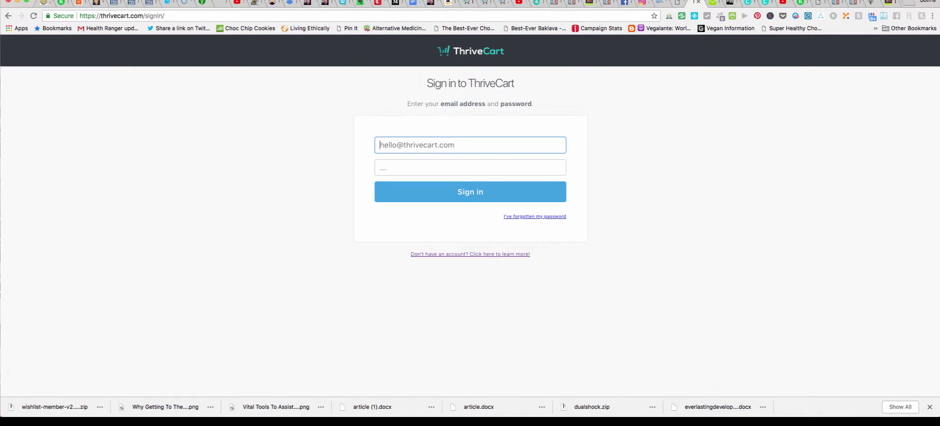
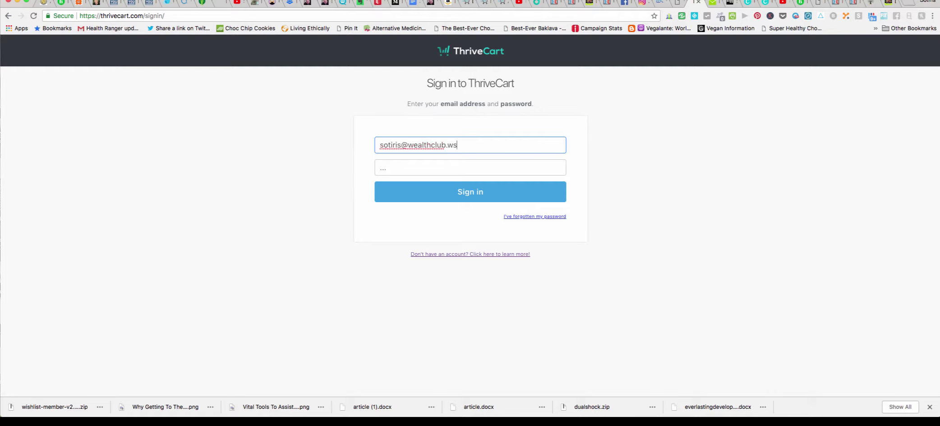
Sign in to ThriveCart with the account e-mail address and password.
{"action": "key", "text": "Tab"}
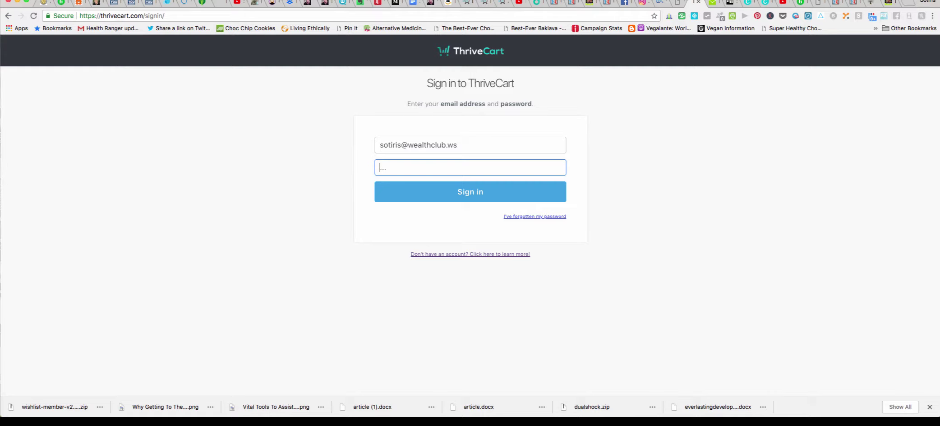
{"action": "type", "text": "••••••••••"}
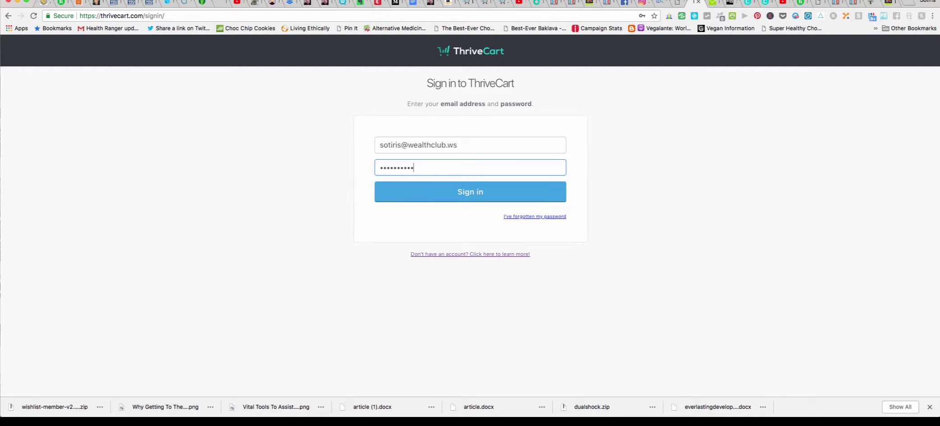
{"action": "key", "text": "Return"}
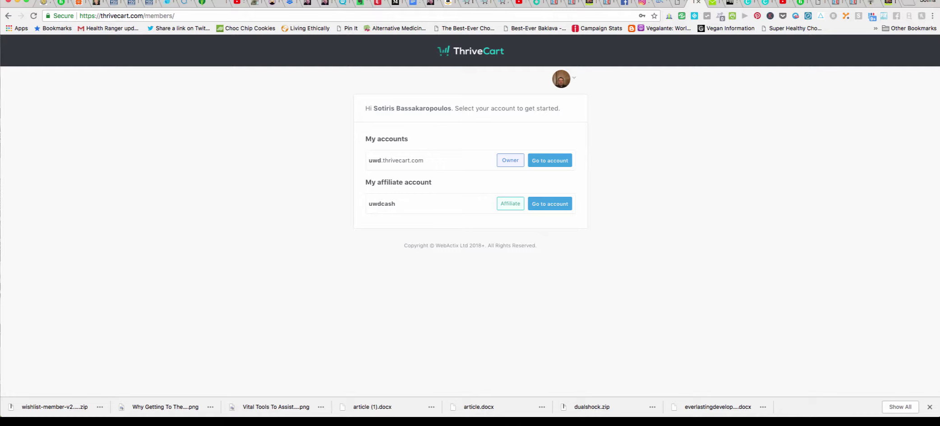
{"action": "left_click", "coordinate": [550, 160]}
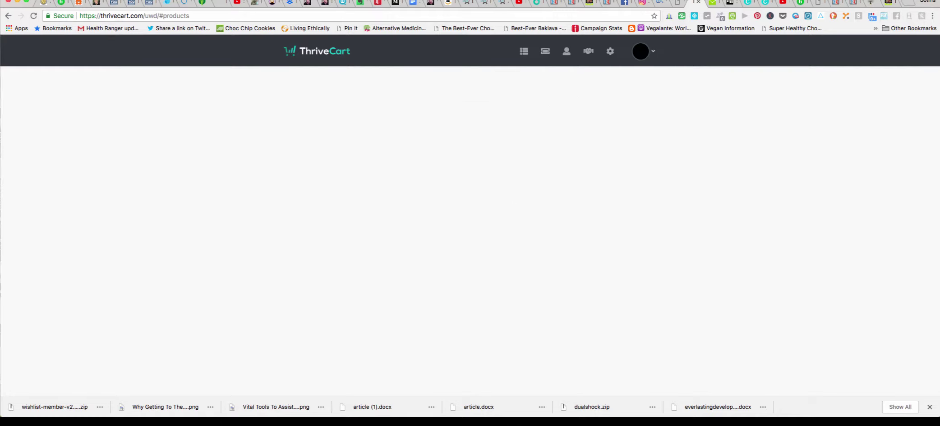
{"action": "scroll", "coordinate": [467, 235], "scroll_direction": "down", "scroll_amount": 5}
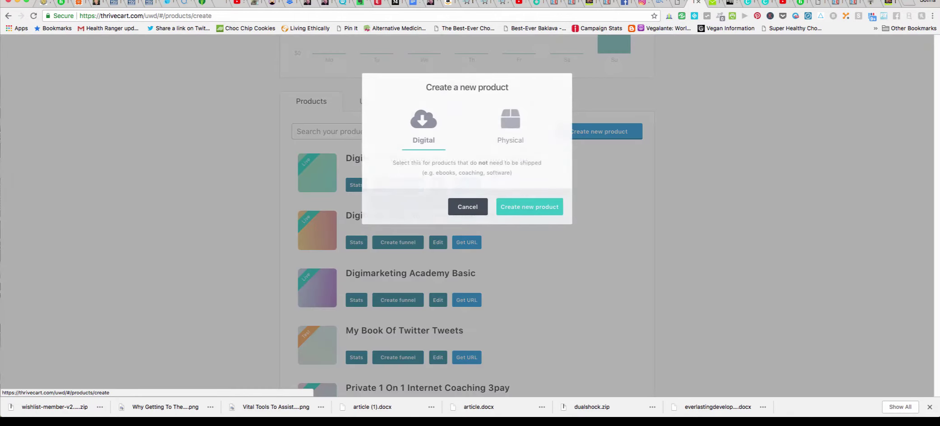
{"action": "left_click", "coordinate": [599, 131]}
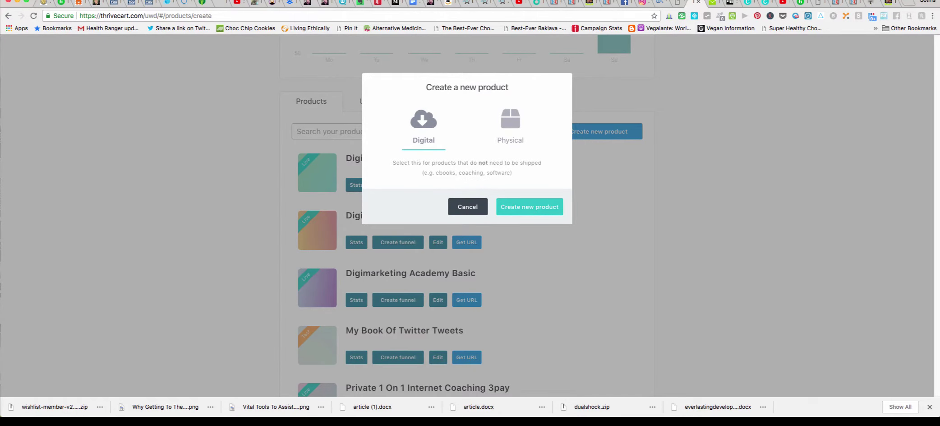
{"action": "left_click", "coordinate": [532, 211]}
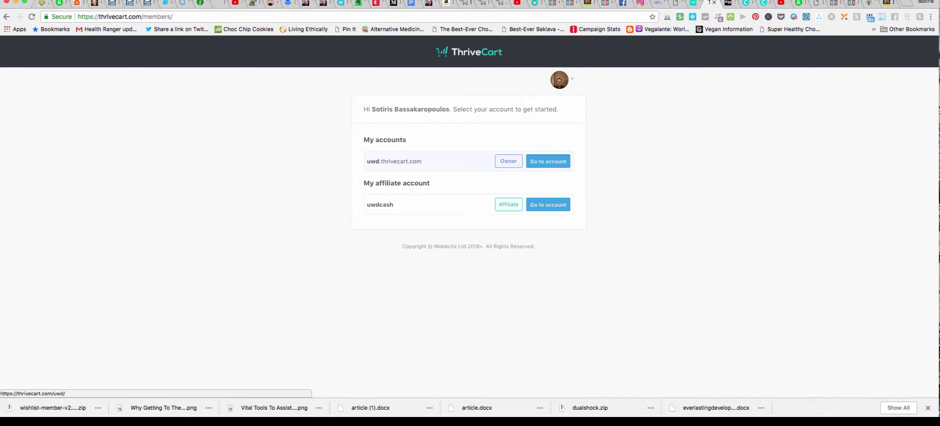
{"action": "left_click", "coordinate": [548, 161]}
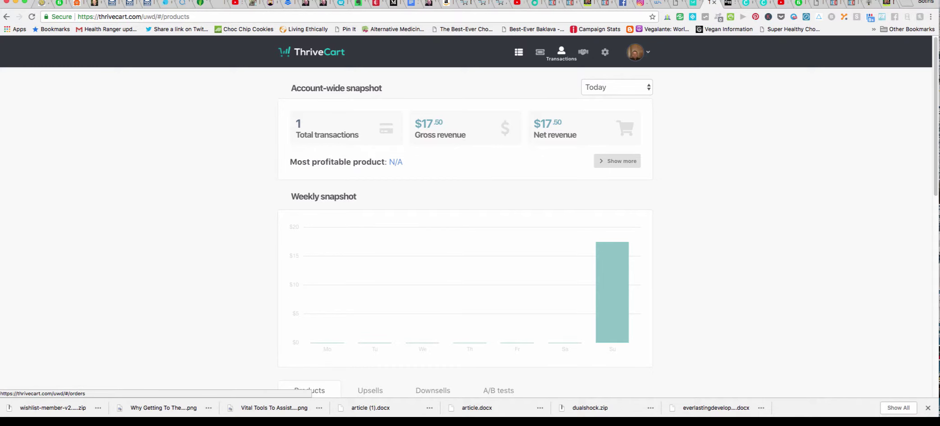
{"action": "scroll", "coordinate": [469, 226], "scroll_direction": "down", "scroll_amount": 5}
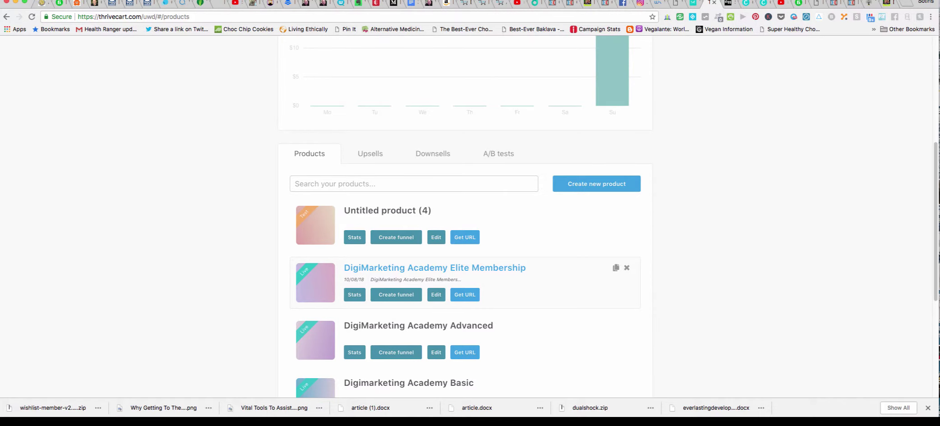
{"action": "scroll", "coordinate": [469, 225], "scroll_direction": "down", "scroll_amount": 1}
{"action": "scroll", "coordinate": [465, 271], "scroll_direction": "down", "scroll_amount": 2}
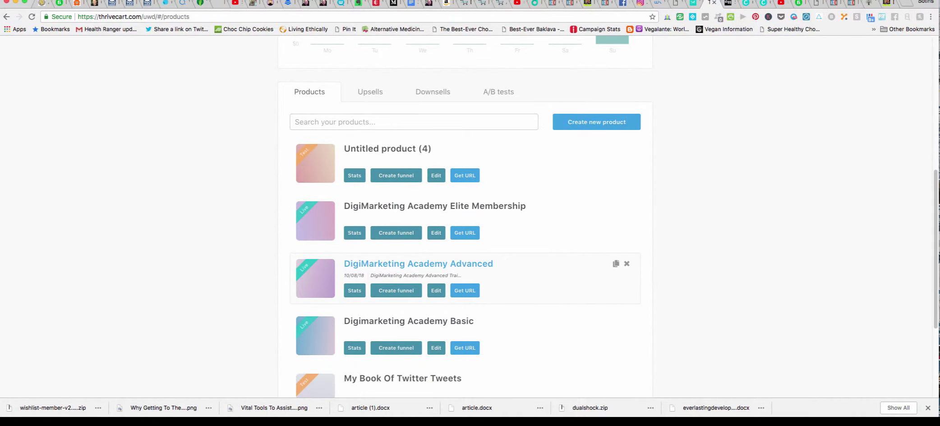
{"action": "scroll", "coordinate": [470, 271], "scroll_direction": "up", "scroll_amount": 1}
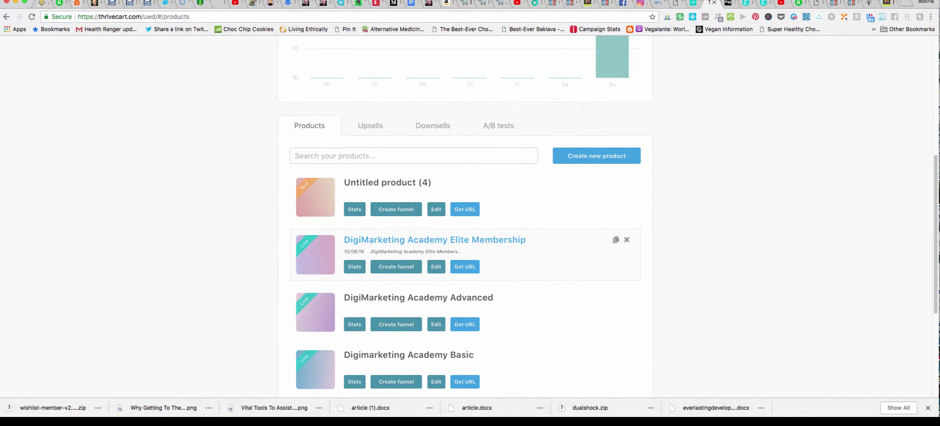
{"action": "scroll", "coordinate": [469, 226], "scroll_direction": "up", "scroll_amount": 8}
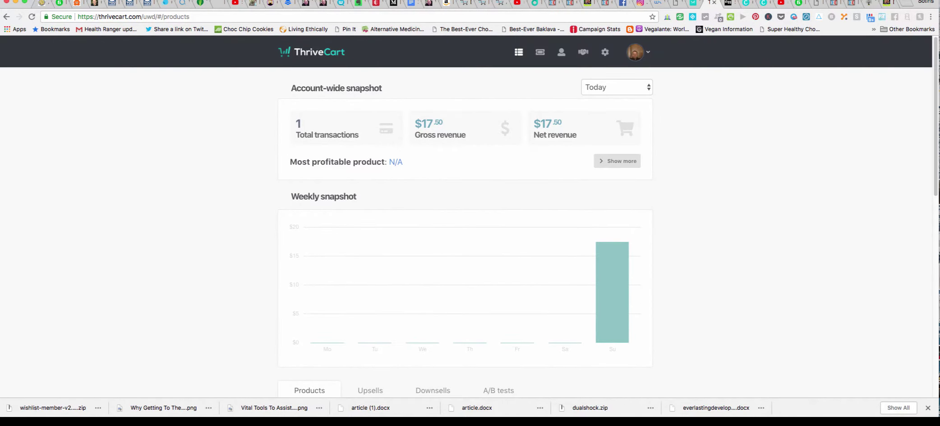
Go through Settings, Integrations and Membership platforms to the WishList Member integration settings.
{"action": "left_click", "coordinate": [605, 52]}
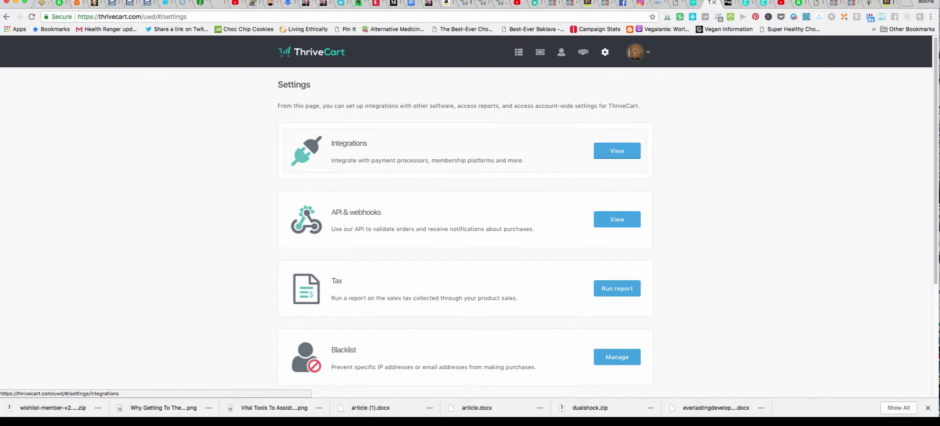
{"action": "left_click", "coordinate": [617, 151]}
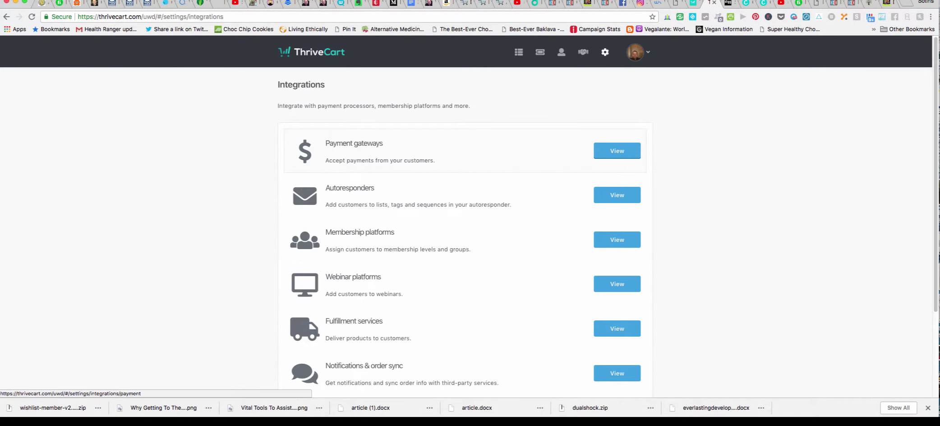
{"action": "scroll", "coordinate": [617, 228], "scroll_direction": "down", "scroll_amount": 1}
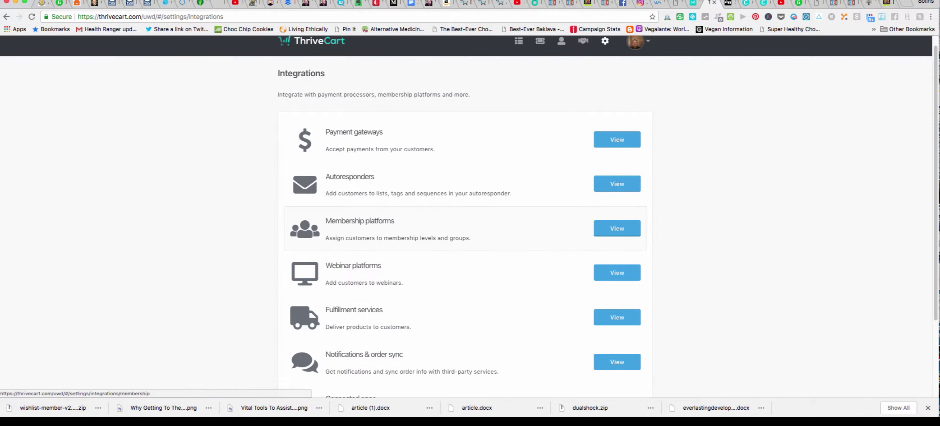
{"action": "left_click", "coordinate": [617, 229]}
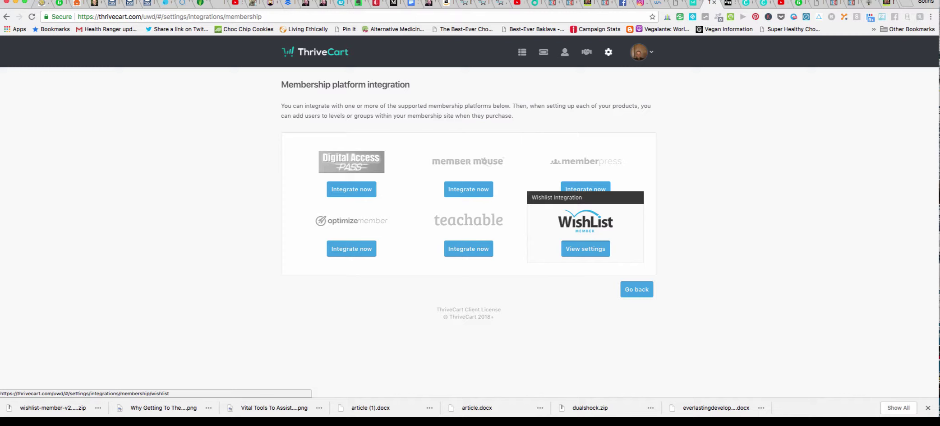
{"action": "left_click", "coordinate": [585, 249]}
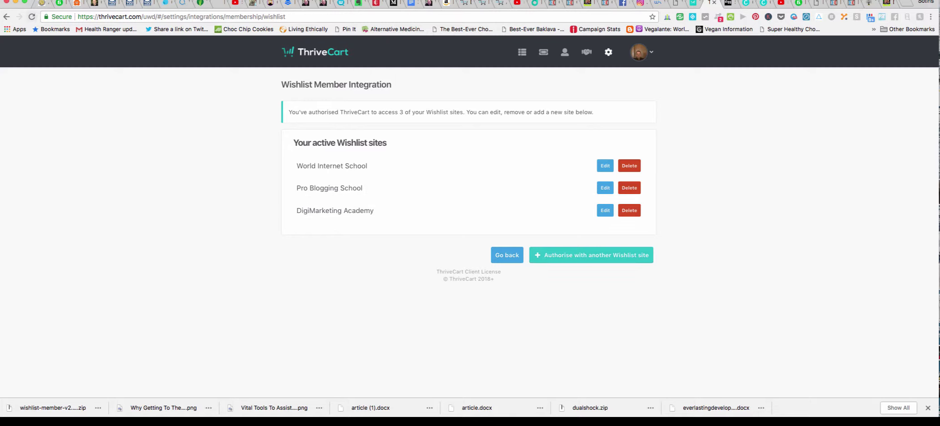
Back out to the settings overview and return to the WishList Member integration page.
{"action": "left_click", "coordinate": [6, 17]}
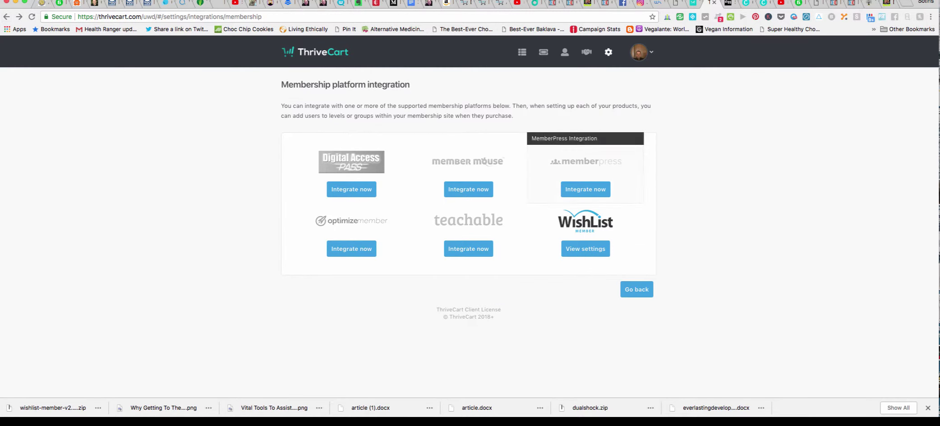
{"action": "left_click", "coordinate": [6, 16]}
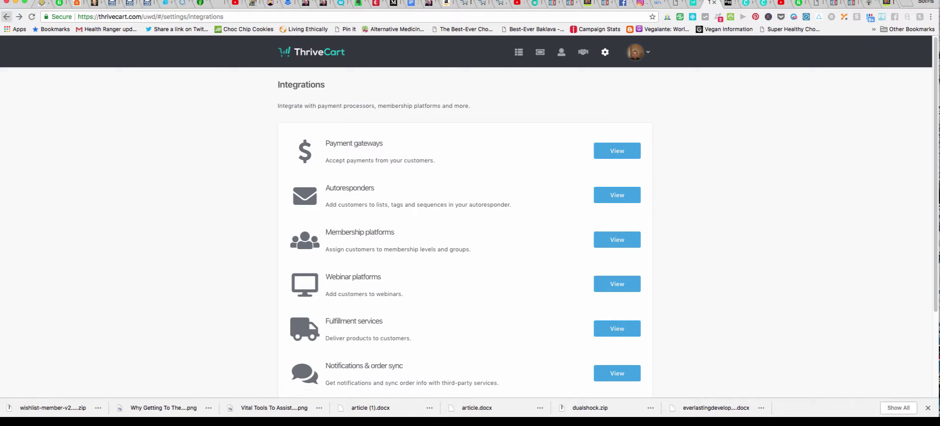
{"action": "left_click", "coordinate": [7, 17]}
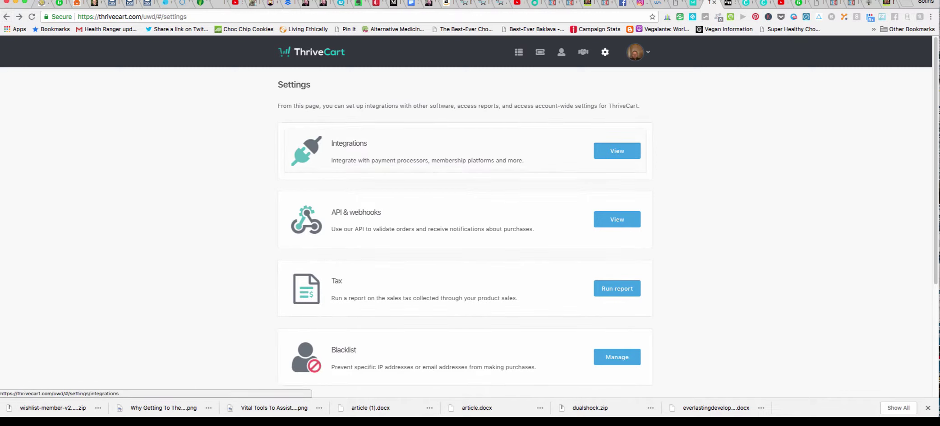
{"action": "left_click", "coordinate": [617, 151]}
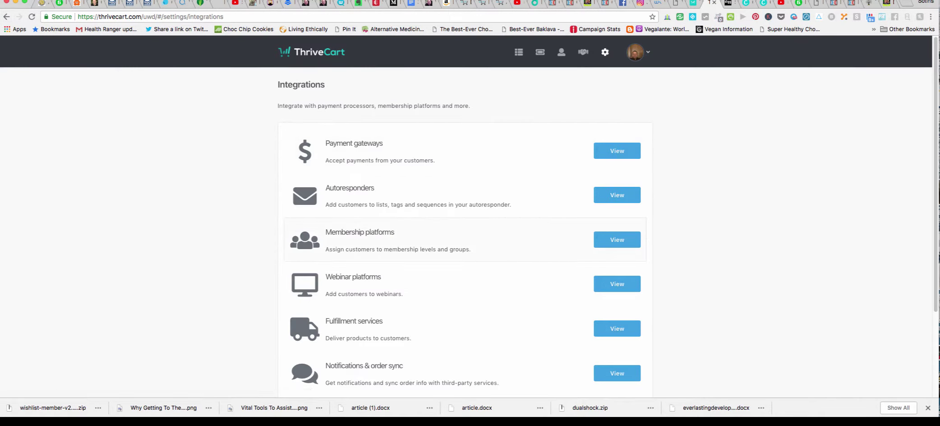
{"action": "left_click", "coordinate": [618, 240]}
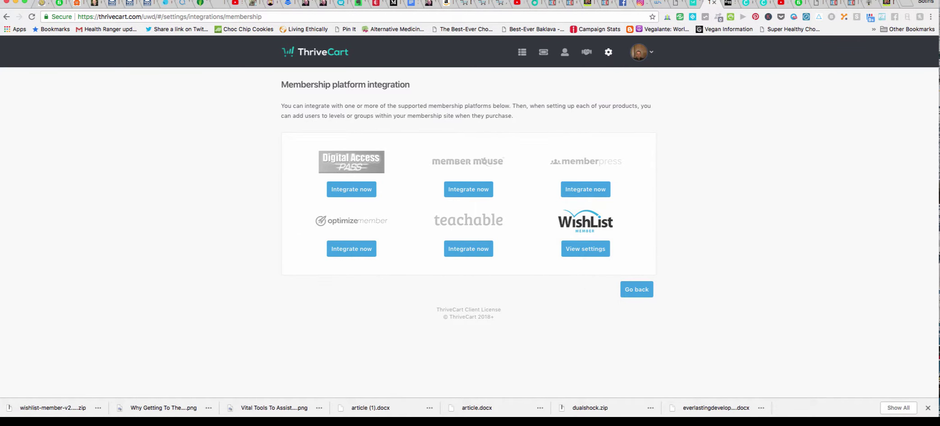
{"action": "left_click", "coordinate": [586, 249]}
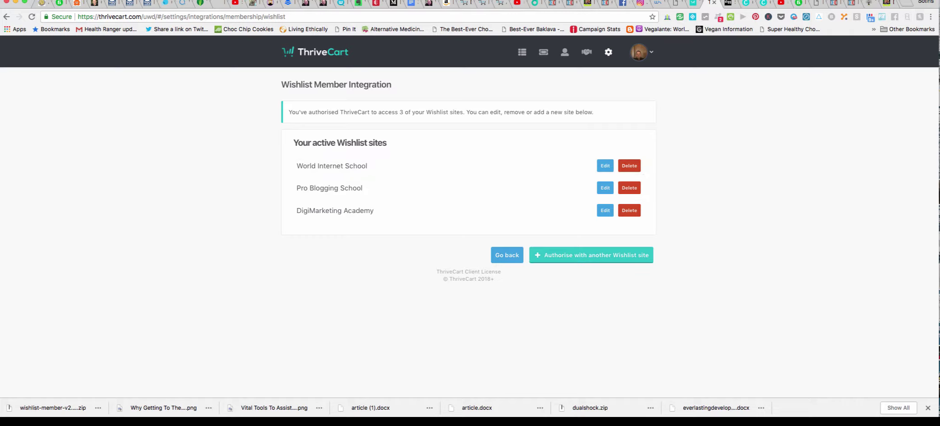
{"action": "left_click", "coordinate": [591, 255]}
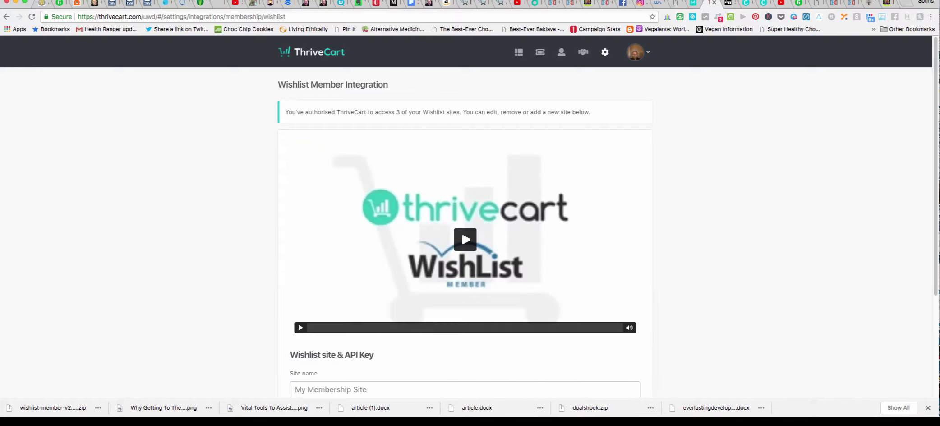
{"action": "scroll", "coordinate": [470, 226], "scroll_direction": "down", "scroll_amount": 3}
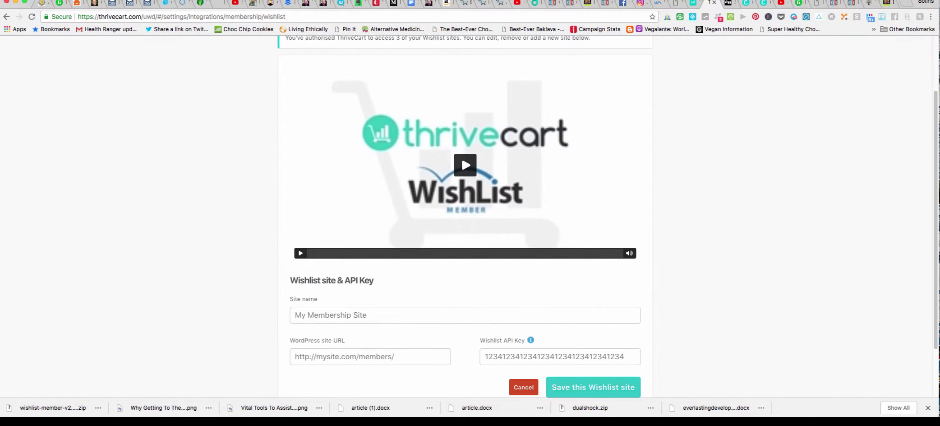
{"action": "scroll", "coordinate": [469, 226], "scroll_direction": "down", "scroll_amount": 2}
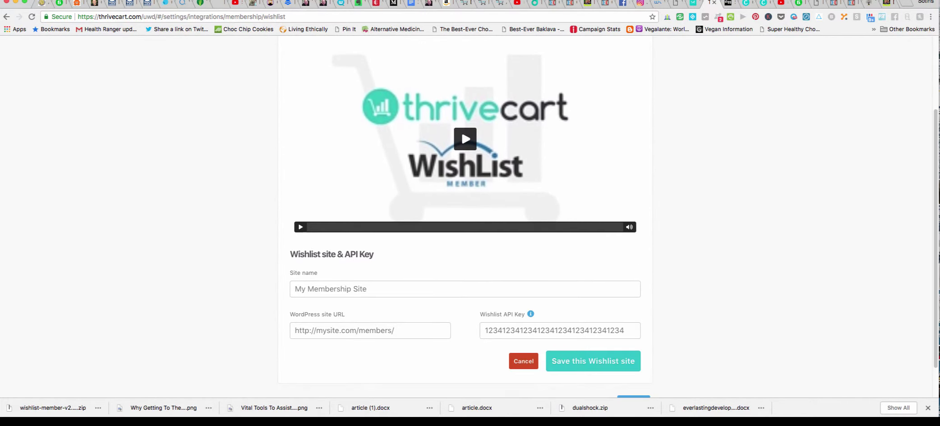
{"action": "scroll", "coordinate": [469, 226], "scroll_direction": "down", "scroll_amount": 2}
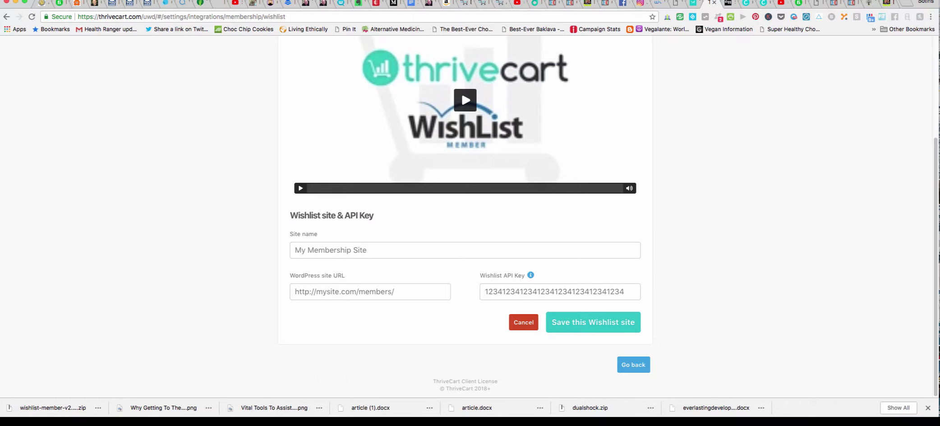
{"action": "left_click", "coordinate": [296, 292]}
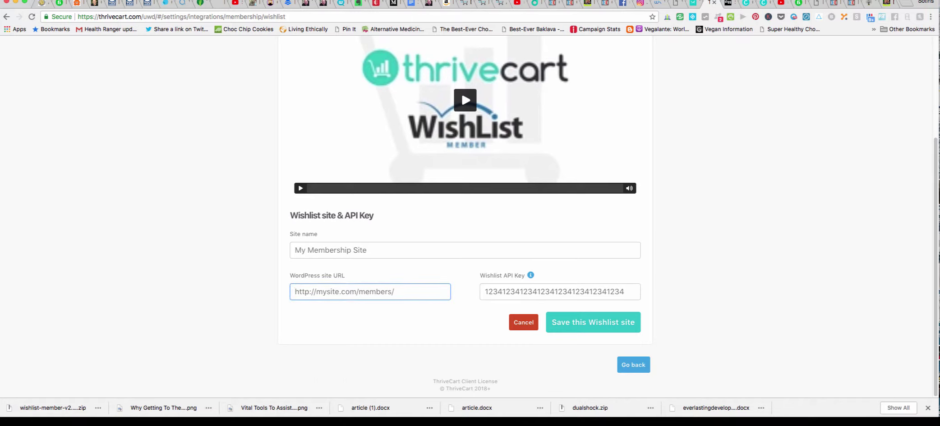
{"action": "type", "text": "http"}
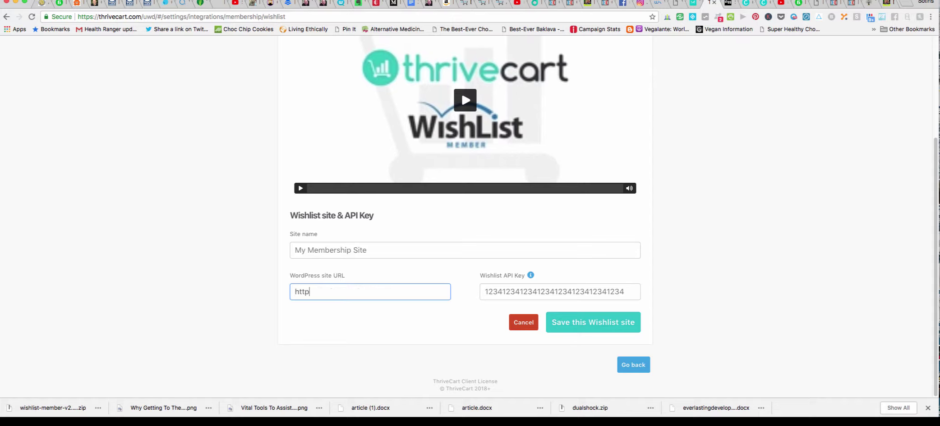
{"action": "type", "text": "://www.internetmar"}
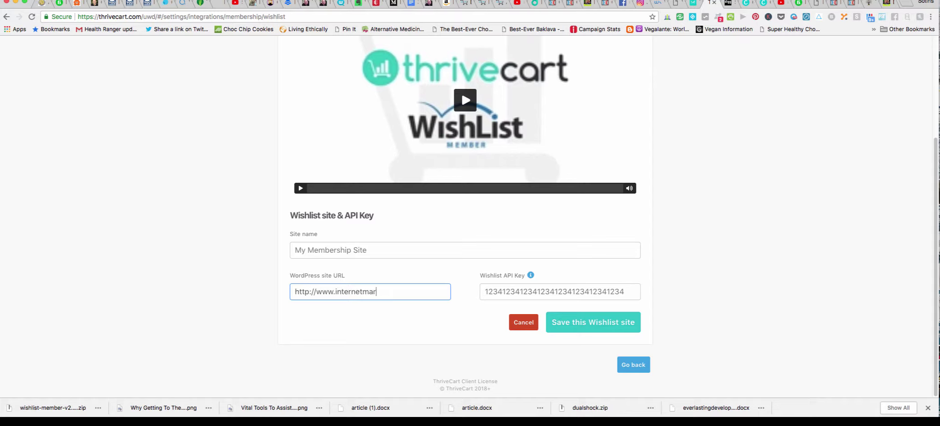
{"action": "type", "text": "ketingassociation.co.uk"}
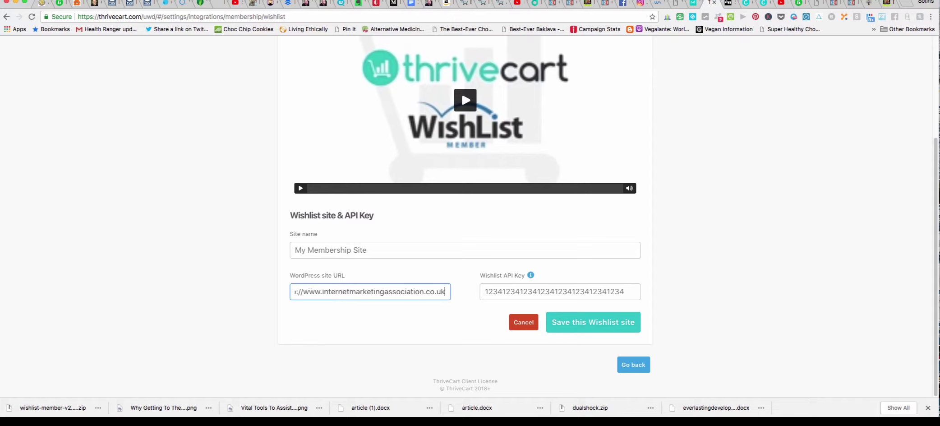
{"action": "type", "text": "/members"}
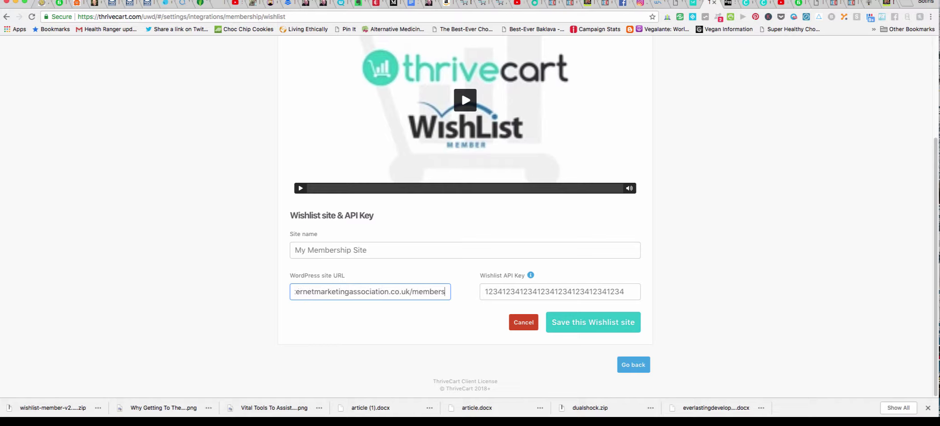
{"action": "type", "text": "/"}
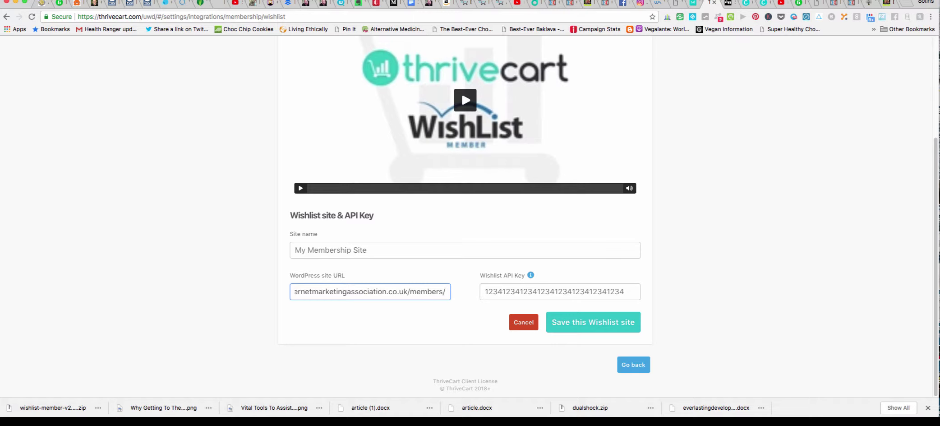
{"action": "left_click", "coordinate": [295, 250]}
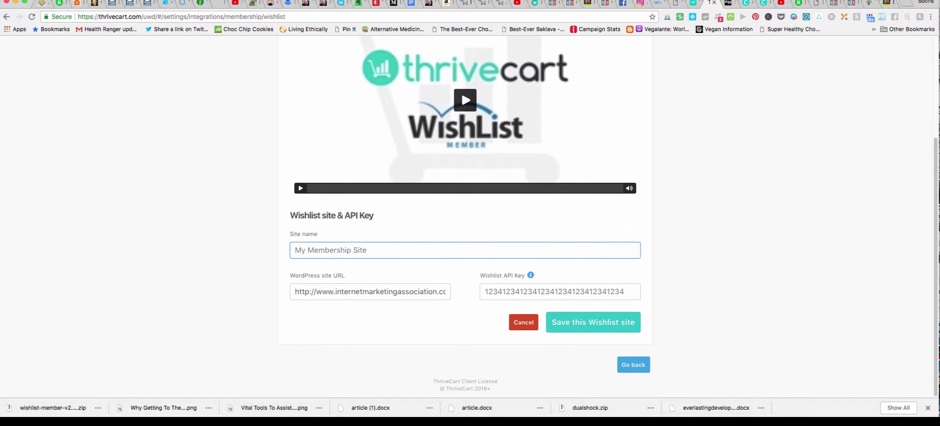
{"action": "type", "text": "Internet Marketing Associa"}
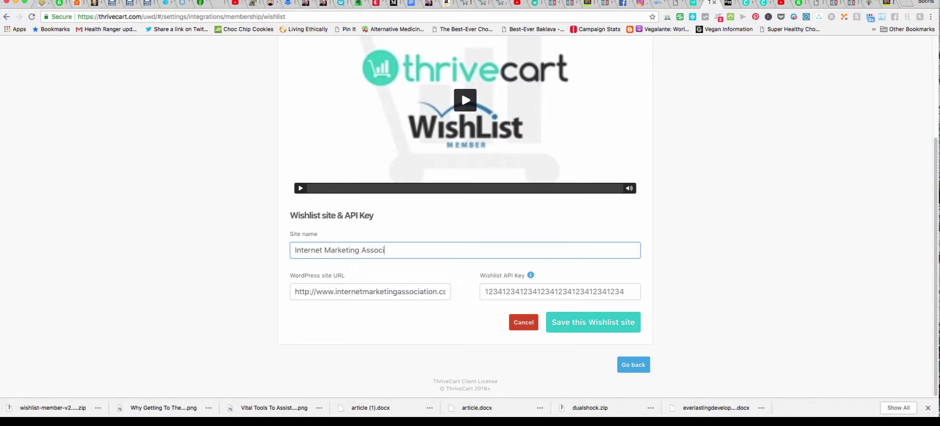
{"action": "type", "text": "tion"}
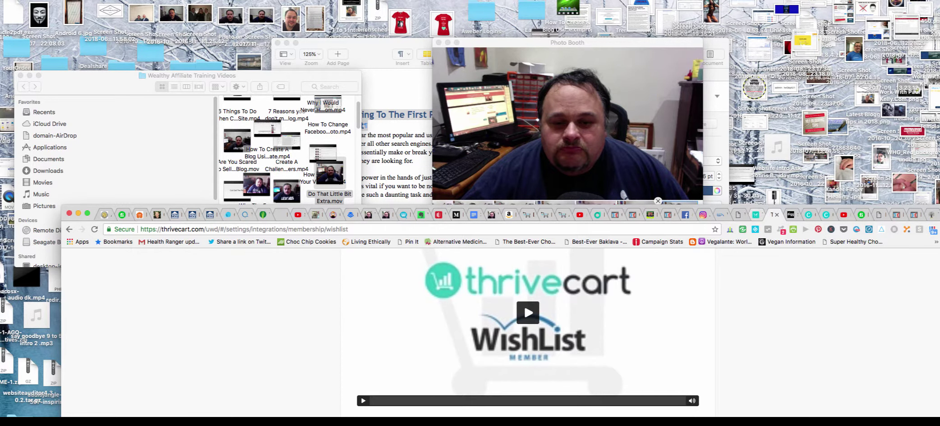
Reposition the Chrome window, bring up the Wishlist integration page, and maximise the window.
{"action": "key", "text": "ctrl+shift+Tab"}
{"action": "key", "text": "ctrl+shift+Tab"}
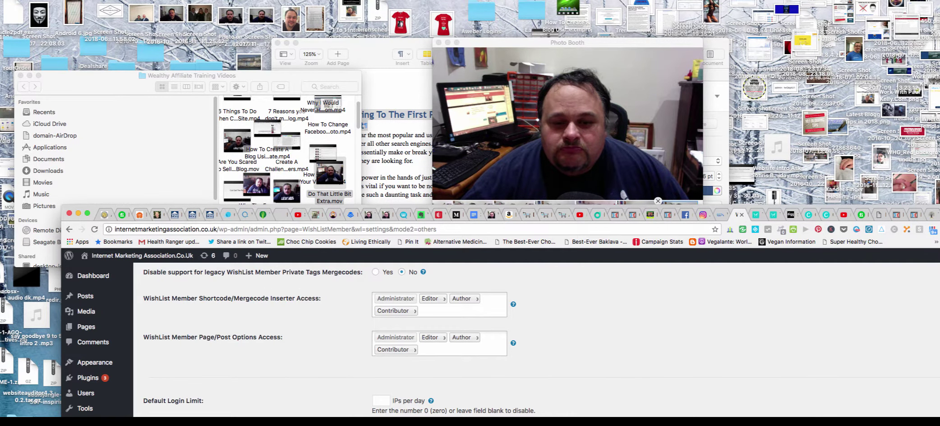
{"action": "scroll", "coordinate": [537, 338], "scroll_direction": "down", "scroll_amount": 3}
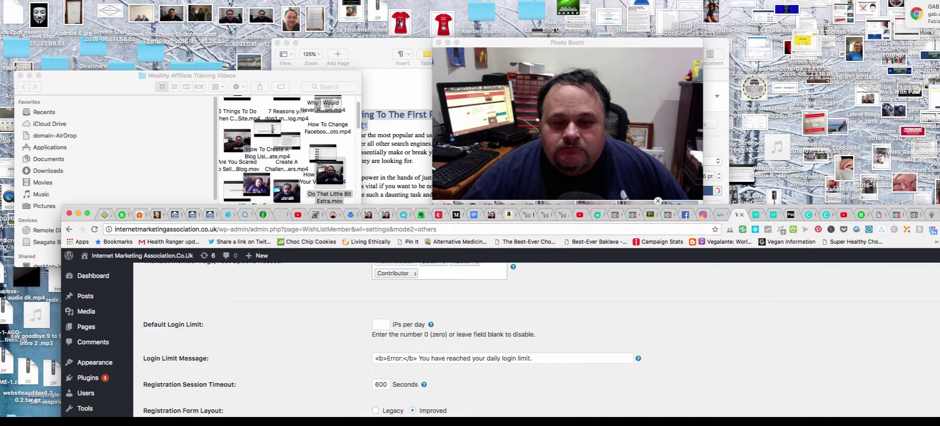
{"action": "left_click_drag", "start_coordinate": [97, 214], "coordinate": [66, 337]}
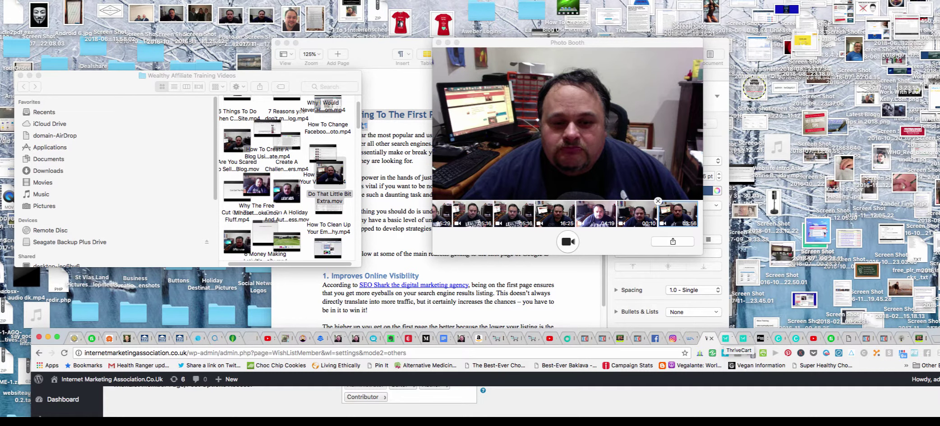
{"action": "left_click", "coordinate": [726, 338]}
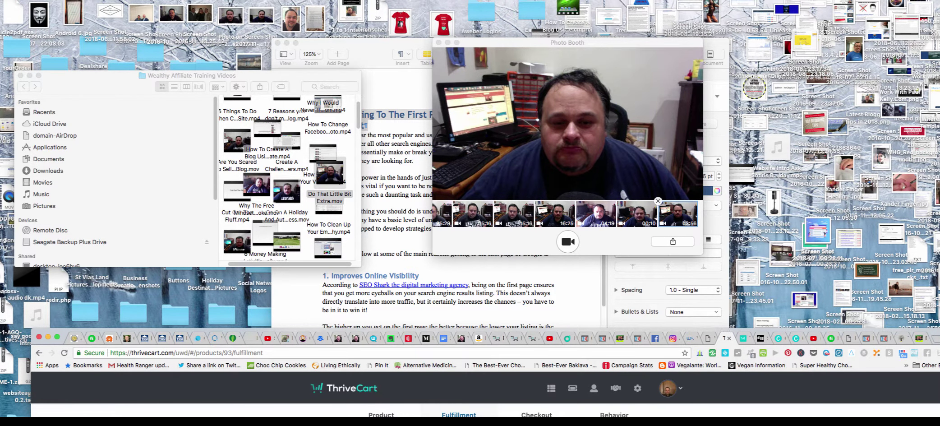
{"action": "left_click_drag", "start_coordinate": [726, 338], "coordinate": [711, 278]}
{"action": "scroll", "coordinate": [483, 361], "scroll_direction": "down", "scroll_amount": 5}
{"action": "key", "text": "ctrl+Tab"}
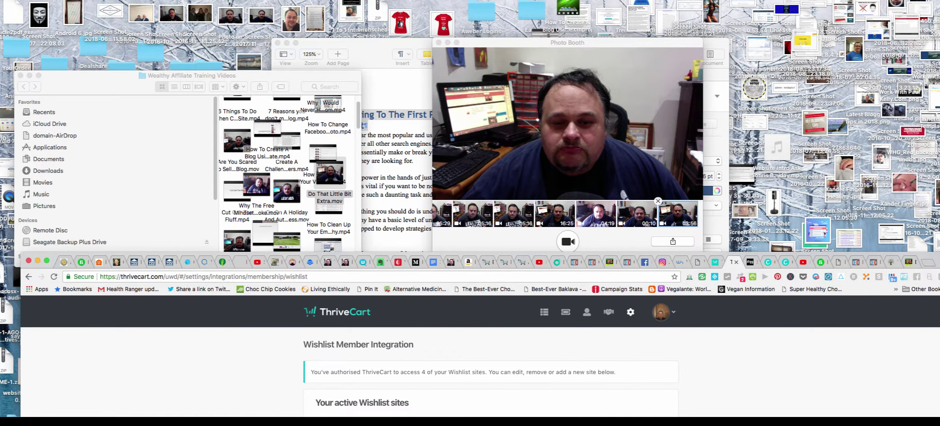
{"action": "key", "text": "ctrl+alt+Return"}
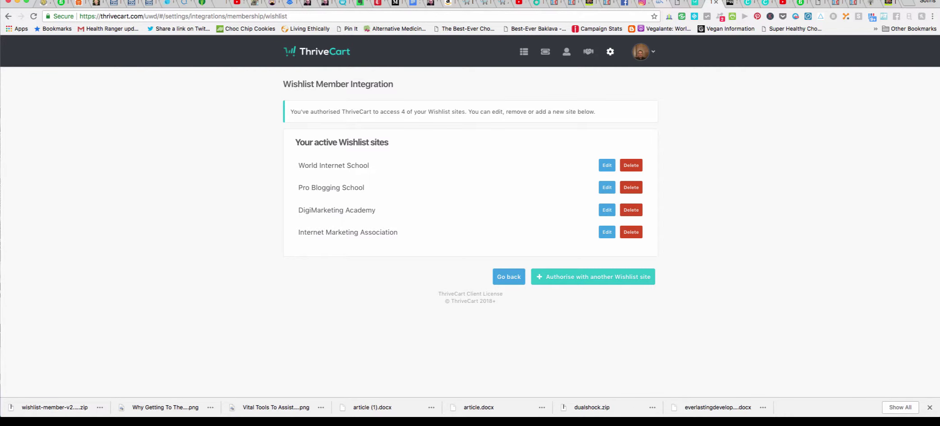
Check the Wishlist sites offered in the Fulfillment dropdown, keeping World Internet School.
{"action": "key", "text": "ctrl+shift+Tab"}
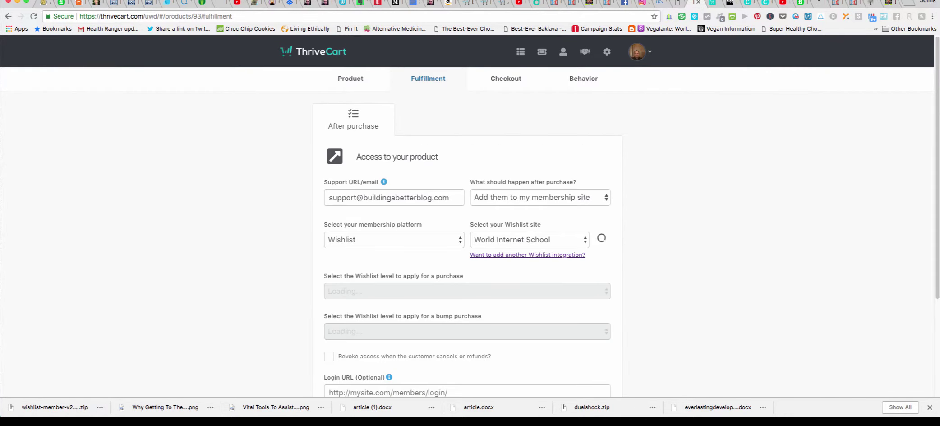
{"action": "scroll", "coordinate": [467, 217], "scroll_direction": "down", "scroll_amount": 3}
{"action": "scroll", "coordinate": [467, 217], "scroll_direction": "up", "scroll_amount": 1}
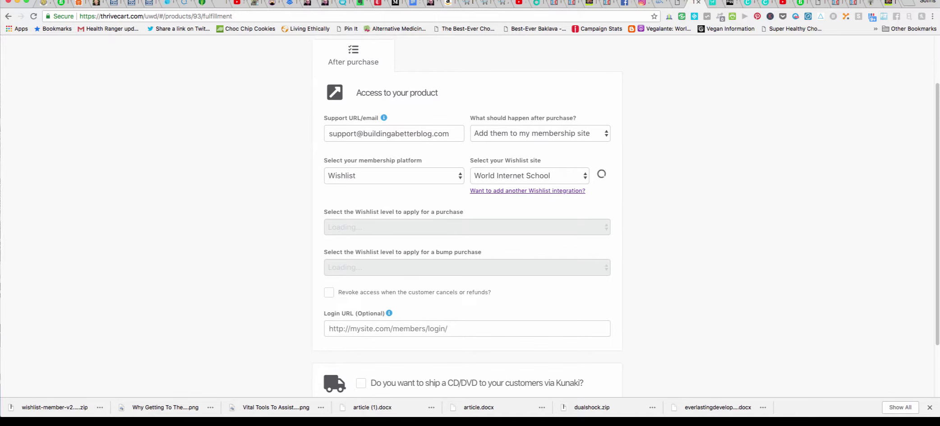
{"action": "left_click", "coordinate": [529, 175]}
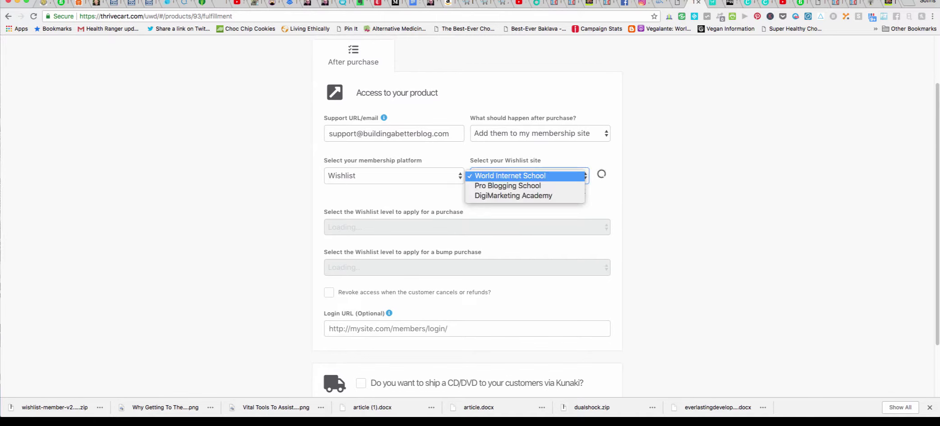
{"action": "left_click", "coordinate": [510, 176]}
{"action": "left_click", "coordinate": [530, 175]}
{"action": "key", "text": "Return"}
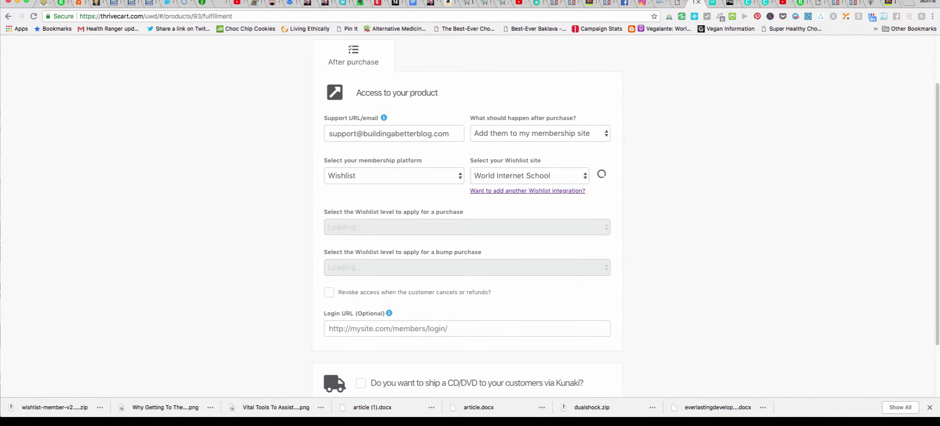
Follow 'Want to add another Wishlist integration?', then return to the product's Product Options page.
{"action": "left_click", "coordinate": [528, 190]}
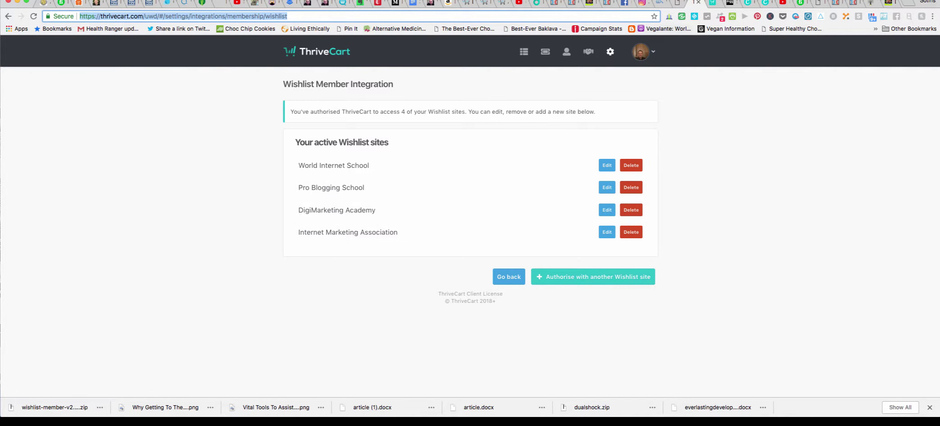
{"action": "key", "text": "ctrl+Tab"}
{"action": "key", "text": "ctrl+shift+Tab"}
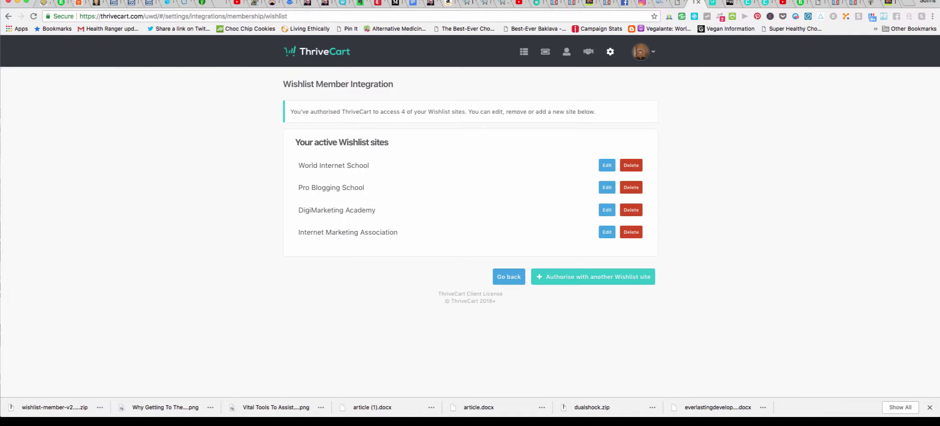
{"action": "key", "text": "super+bracketleft"}
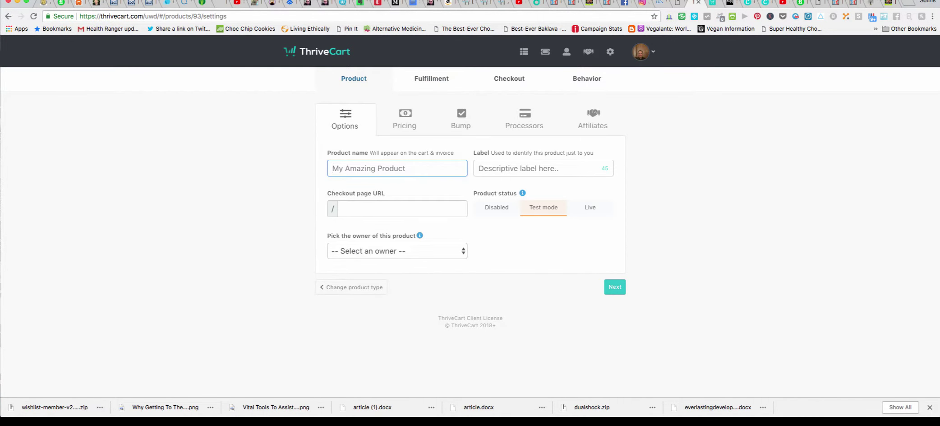
Name the product 'Basic Affiliate Marketing Training 101' and copy that name into the Label field.
{"action": "type", "text": "Aff"}
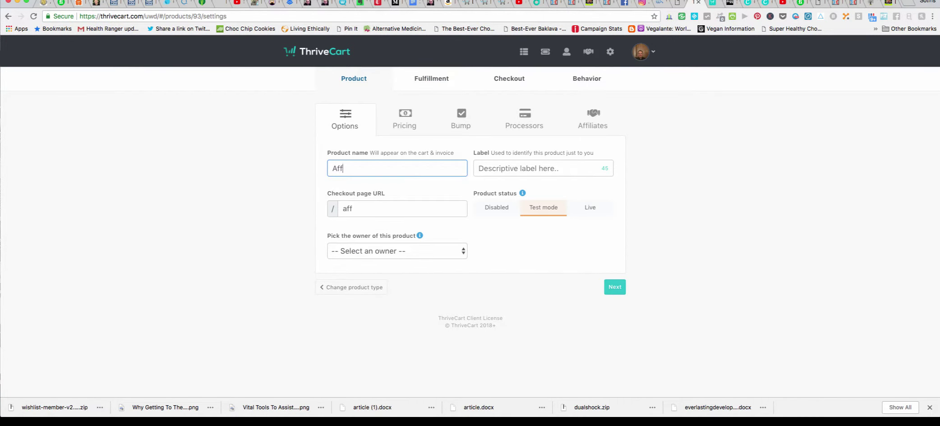
{"action": "type", "text": "iliate Markk"}
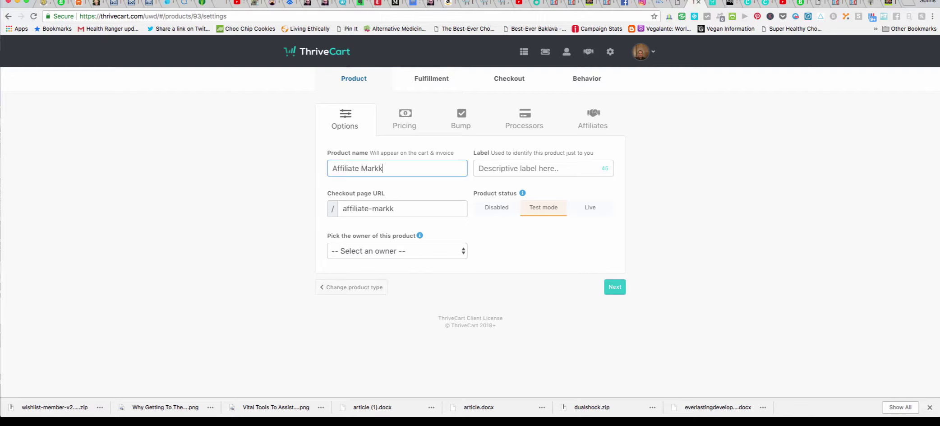
{"action": "type", "text": "eting Trainin"}
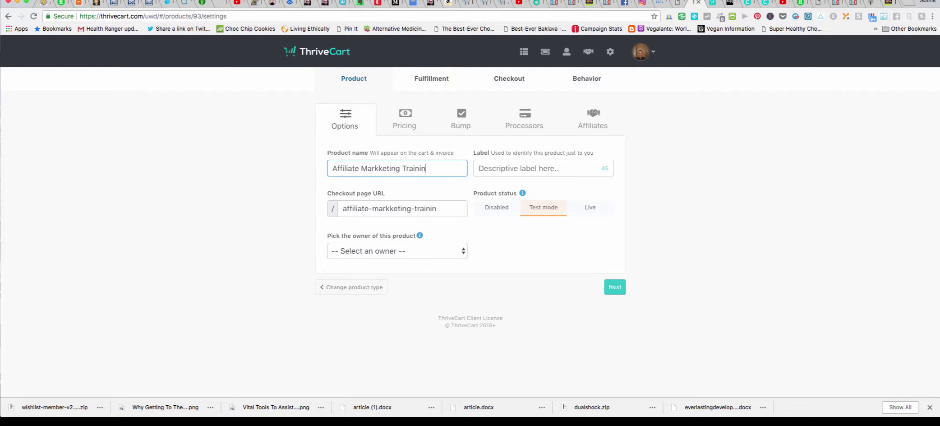
{"action": "type", "text": "g 101"}
{"action": "key", "text": "BackSpace"}
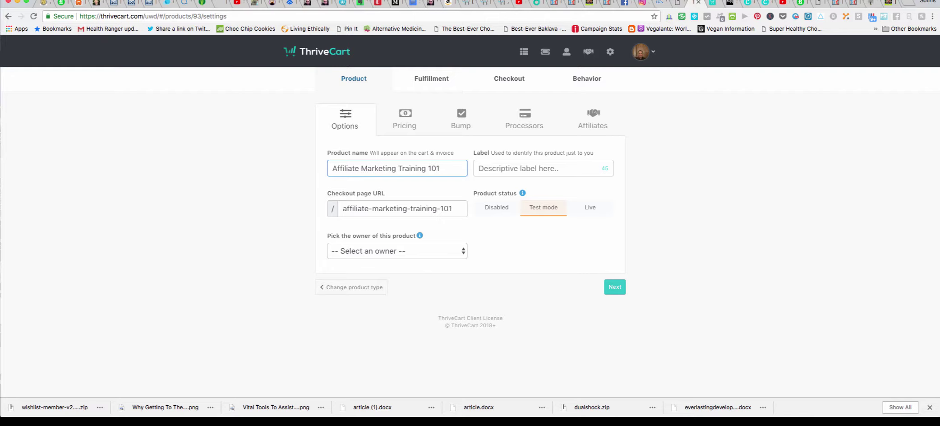
{"action": "type", "text": "Basis"}
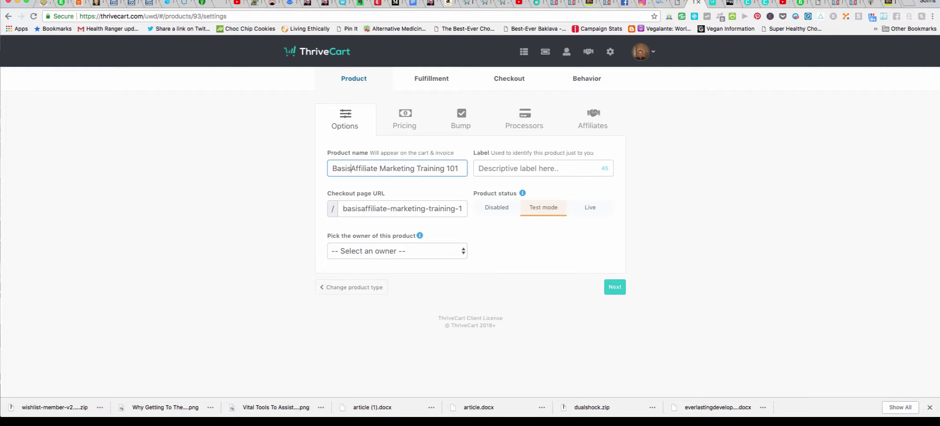
{"action": "key", "text": "BackSpace"}
{"action": "type", "text": "c"}
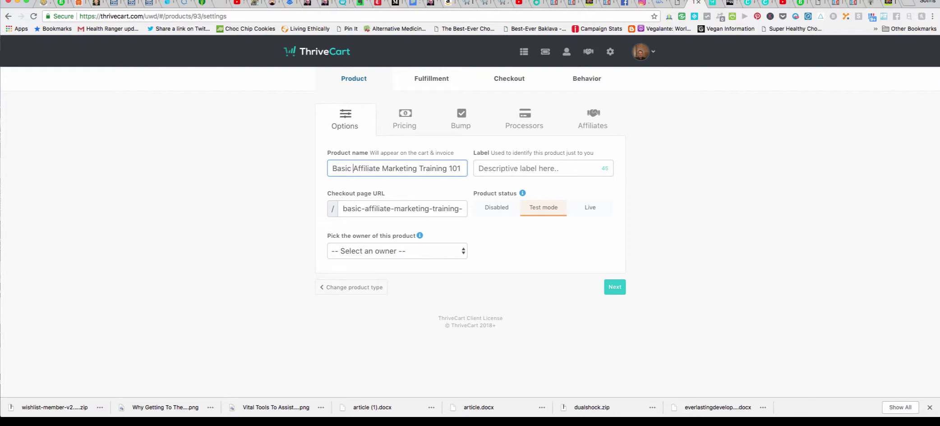
{"action": "key", "text": "super+Left"}
{"action": "key", "text": "shift+alt+Right"}
{"action": "key", "text": "shift+alt+Right"}
{"action": "key", "text": "shift+alt+Right"}
{"action": "key", "text": "shift+alt+Right"}
{"action": "key", "text": "shift+alt+Right"}
{"action": "right_click", "coordinate": [422, 167]}
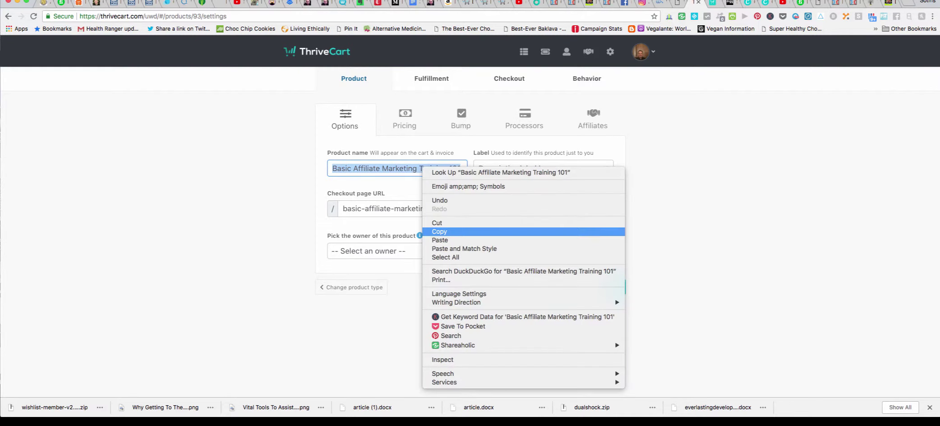
{"action": "left_click", "coordinate": [439, 231]}
{"action": "right_click", "coordinate": [505, 170]}
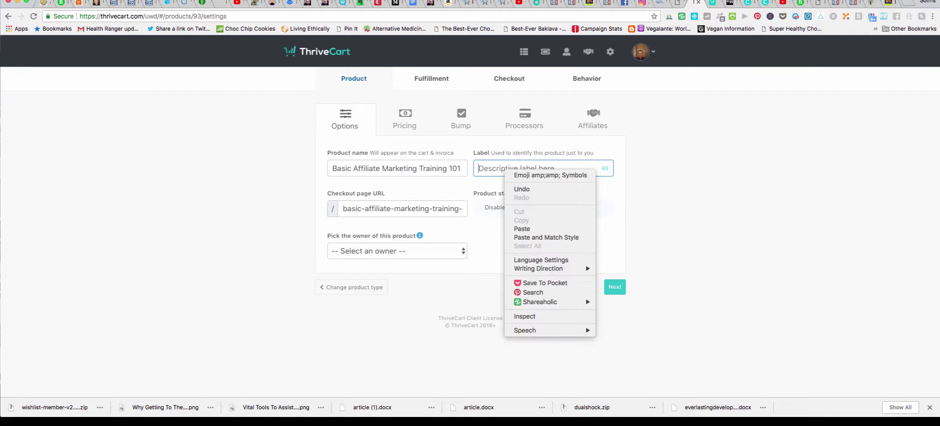
{"action": "left_click", "coordinate": [522, 229]}
Set the product status to Live and assign yourself as its owner.
{"action": "left_click", "coordinate": [591, 207]}
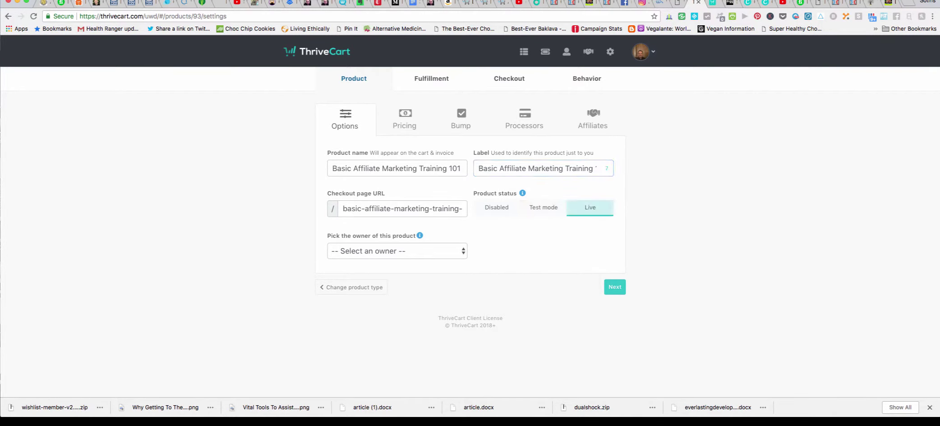
{"action": "left_click", "coordinate": [397, 251]}
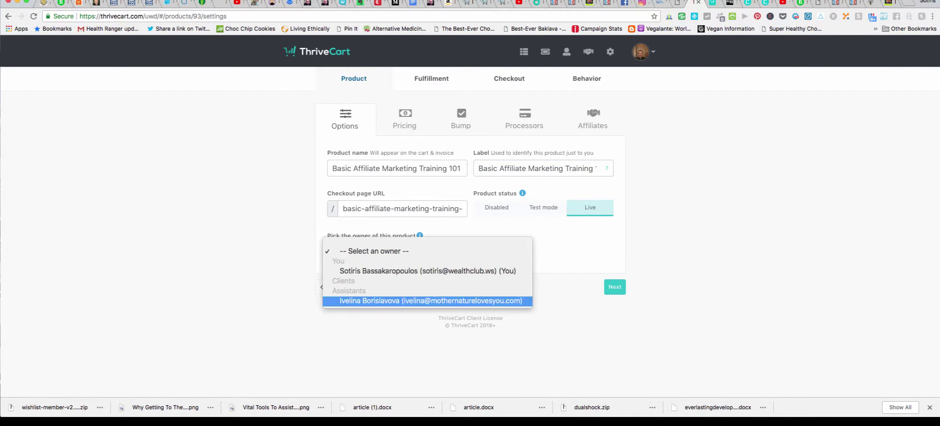
{"action": "left_click", "coordinate": [406, 271]}
Add a subscription pricing option charging $47 per month.
{"action": "left_click", "coordinate": [615, 287]}
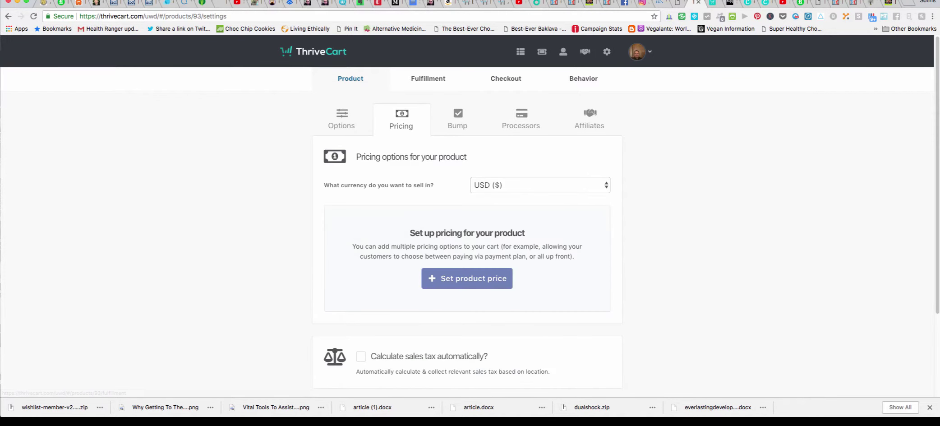
{"action": "left_click", "coordinate": [467, 279]}
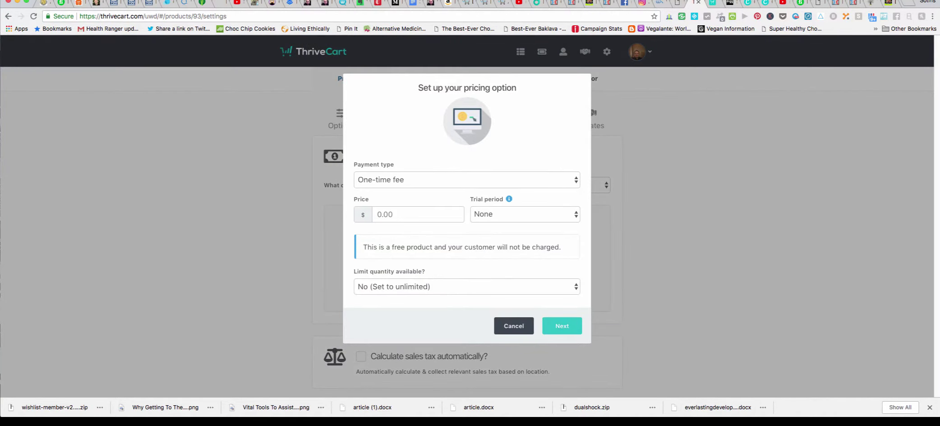
{"action": "left_click", "coordinate": [467, 180]}
{"action": "left_click", "coordinate": [468, 191]}
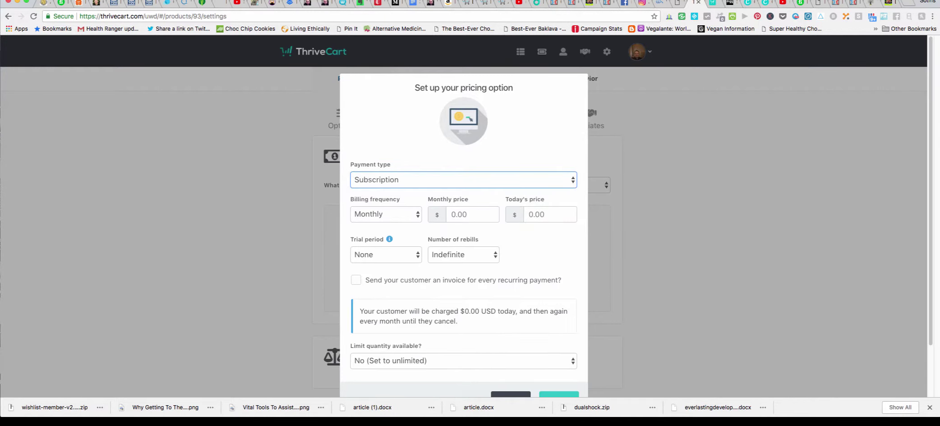
{"action": "left_click", "coordinate": [471, 215]}
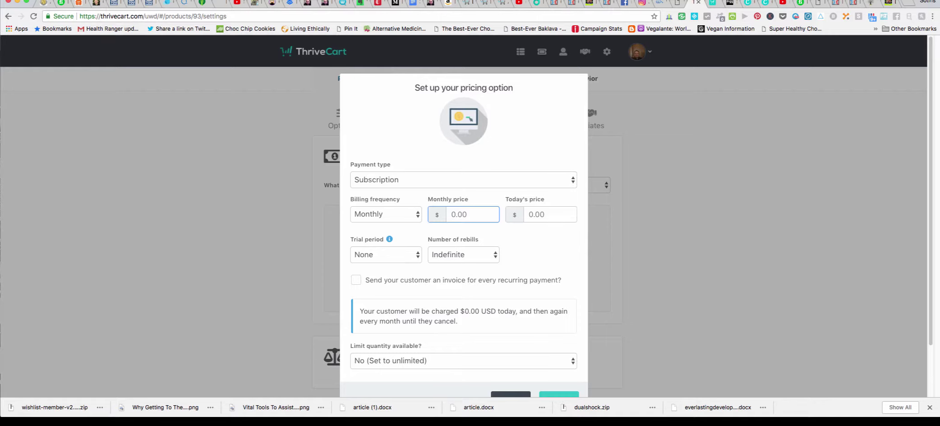
{"action": "type", "text": "47"}
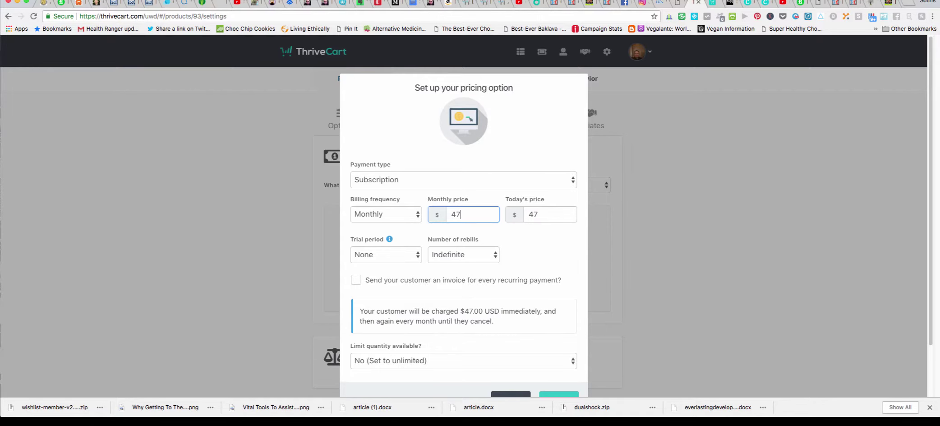
{"action": "key", "text": "Tab"}
Limit the available quantity and save the Subscription ($47.00/mnth) pricing option.
{"action": "scroll", "coordinate": [464, 216], "scroll_direction": "down", "scroll_amount": 3}
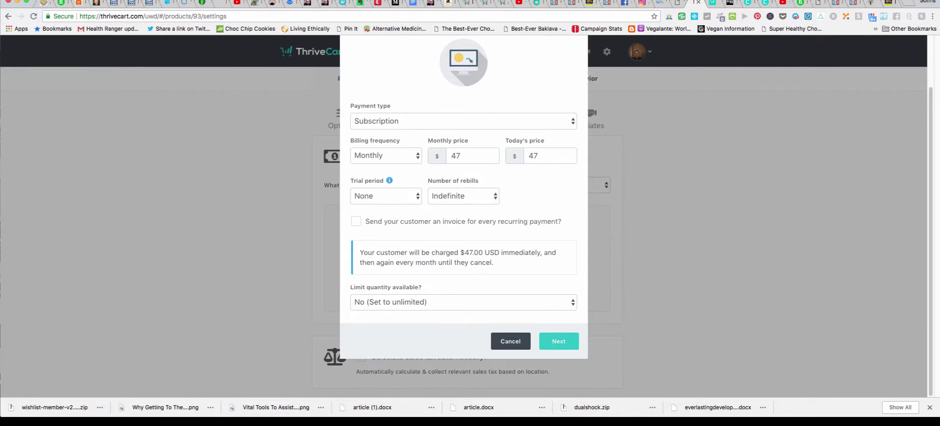
{"action": "left_click", "coordinate": [464, 302]}
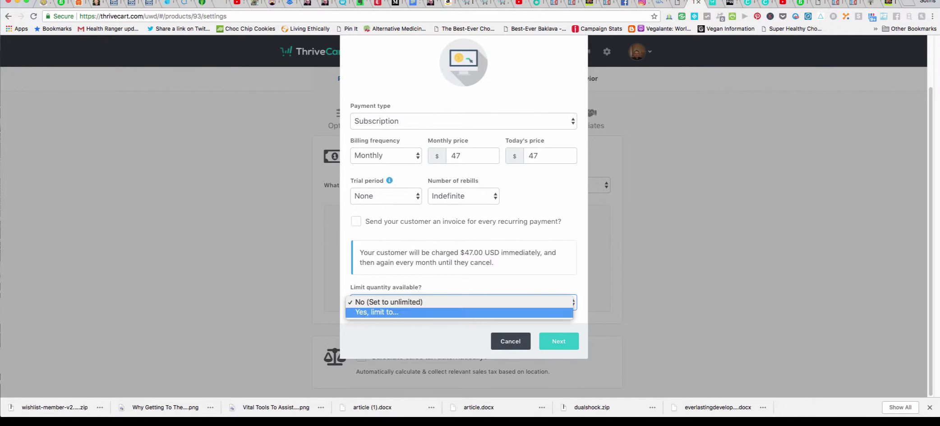
{"action": "key", "text": "Return"}
{"action": "left_click", "coordinate": [522, 302]}
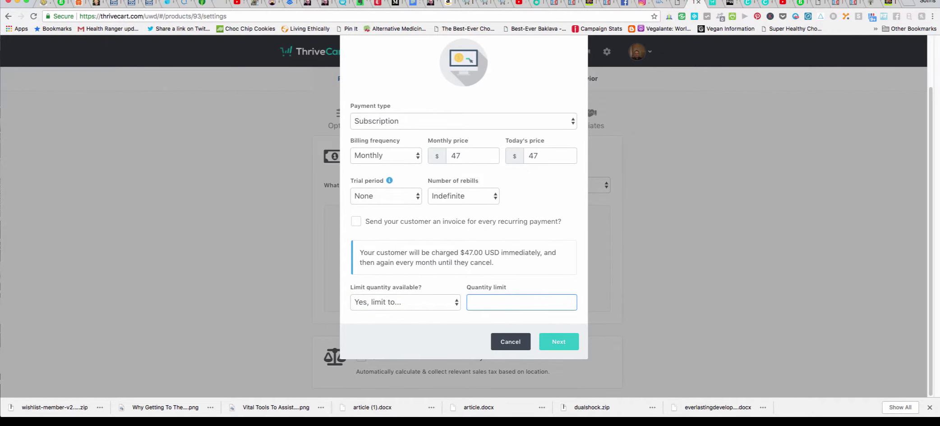
{"action": "key", "text": "Return"}
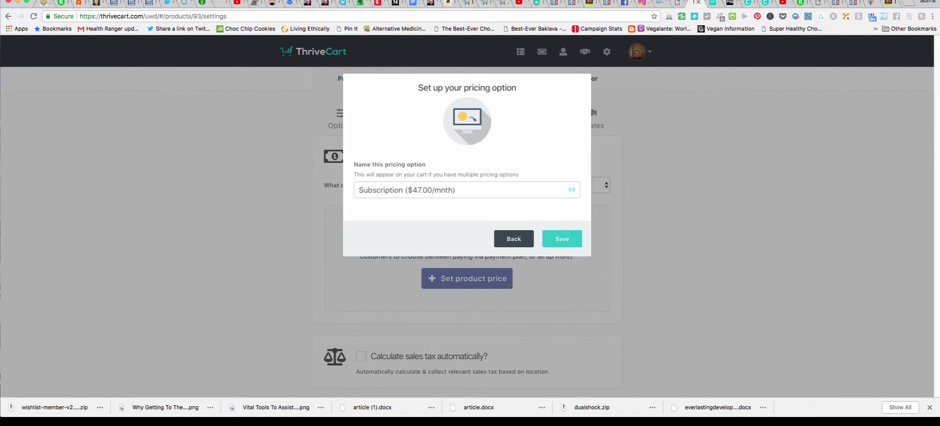
{"action": "key", "text": "Return"}
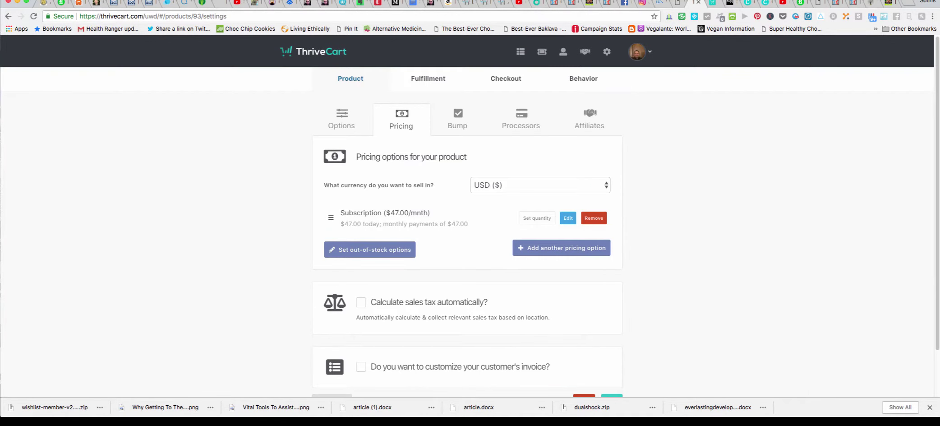
{"action": "scroll", "coordinate": [470, 215], "scroll_direction": "down", "scroll_amount": 3}
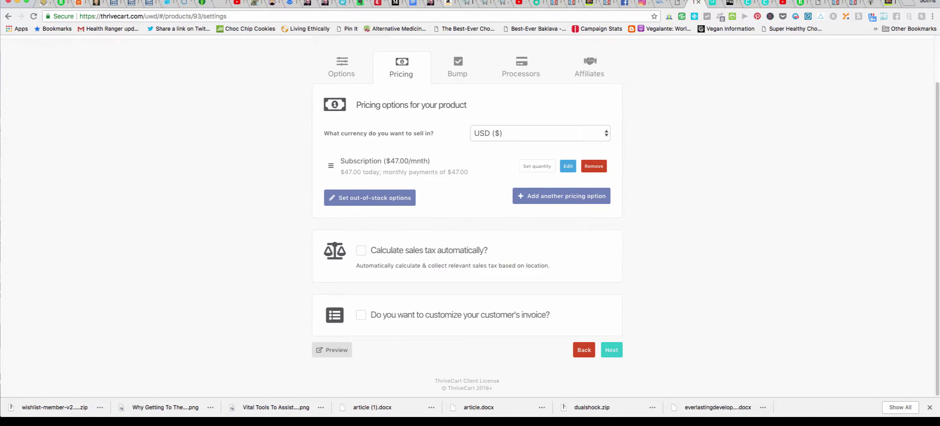
{"action": "left_click", "coordinate": [612, 350]}
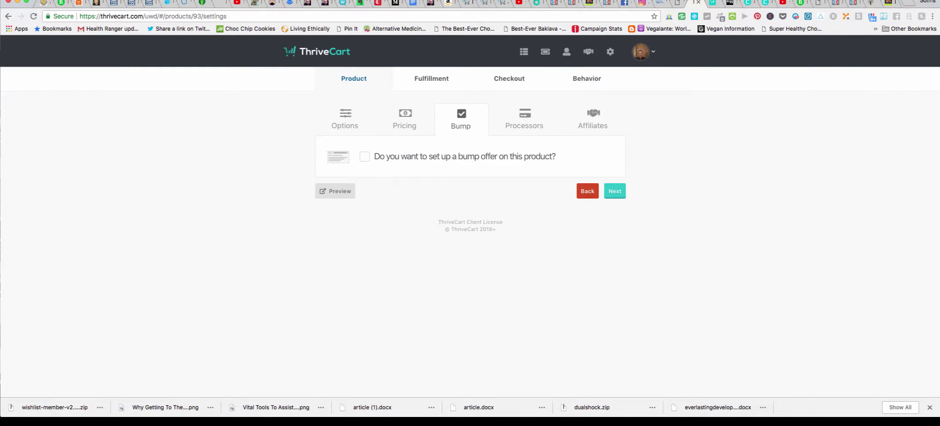
Enable Stripe and PayPal as payment processors, using the other PayPal account, and save.
{"action": "left_click", "coordinate": [615, 191]}
{"action": "left_click", "coordinate": [471, 251]}
{"action": "left_click", "coordinate": [360, 190]}
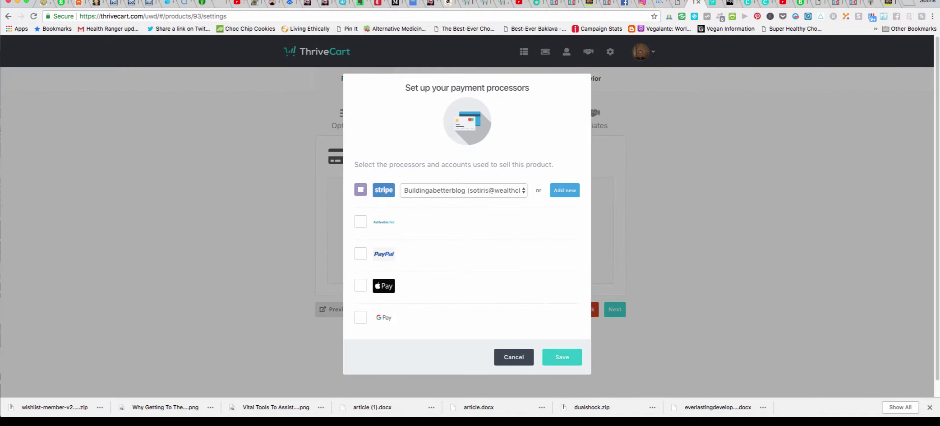
{"action": "left_click", "coordinate": [361, 253]}
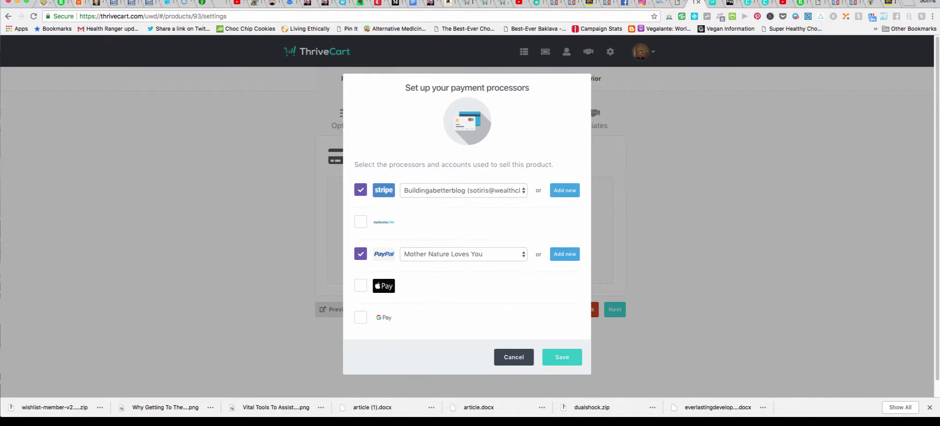
{"action": "left_click", "coordinate": [464, 253]}
{"action": "left_click", "coordinate": [452, 264]}
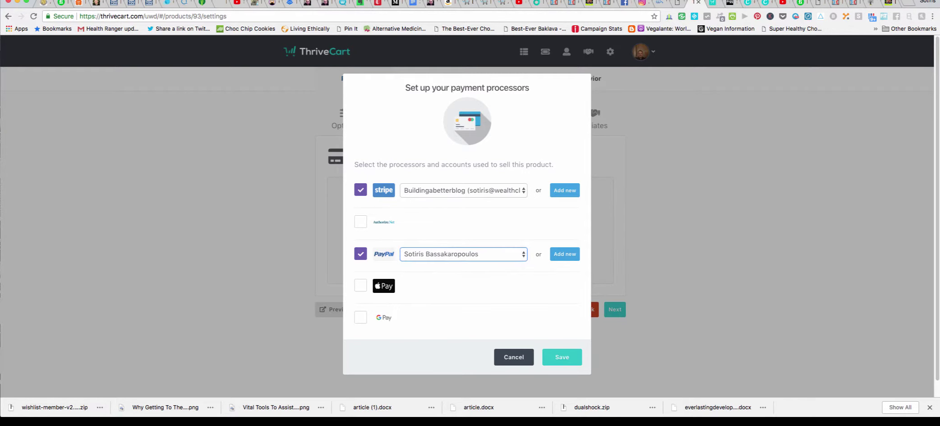
{"action": "left_click", "coordinate": [561, 357]}
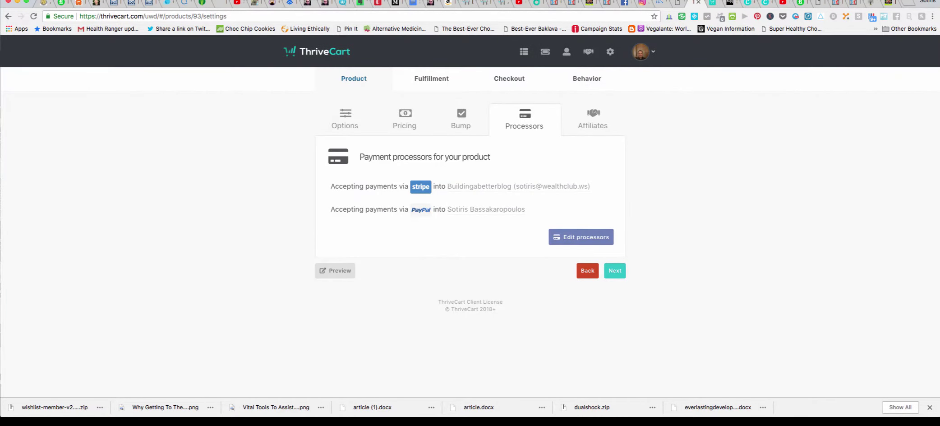
Skip past the Affiliates step to the Fulfillment settings.
{"action": "left_click", "coordinate": [615, 270]}
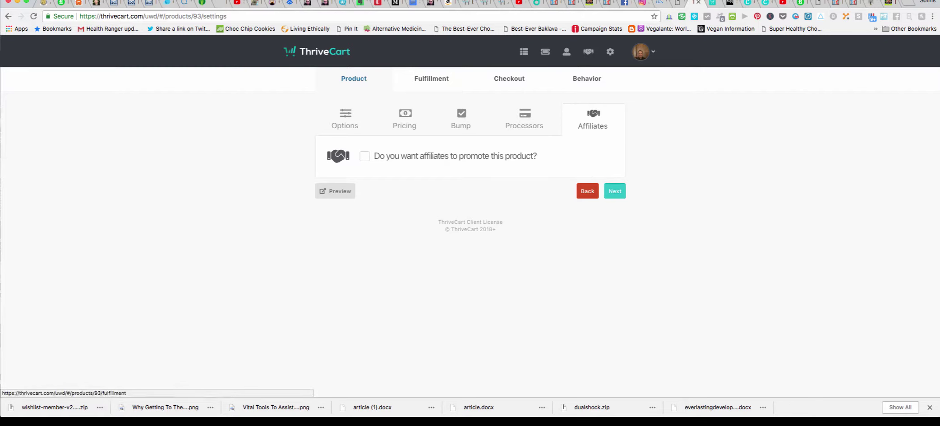
{"action": "left_click", "coordinate": [615, 191]}
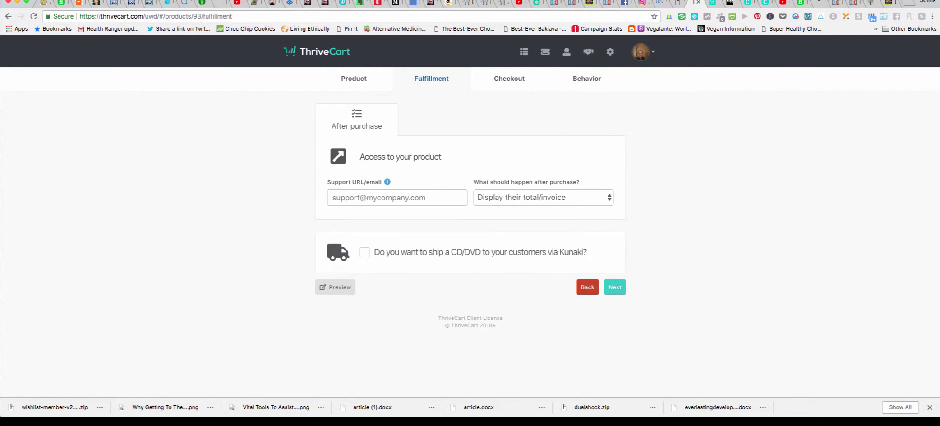
{"action": "left_click", "coordinate": [397, 197]}
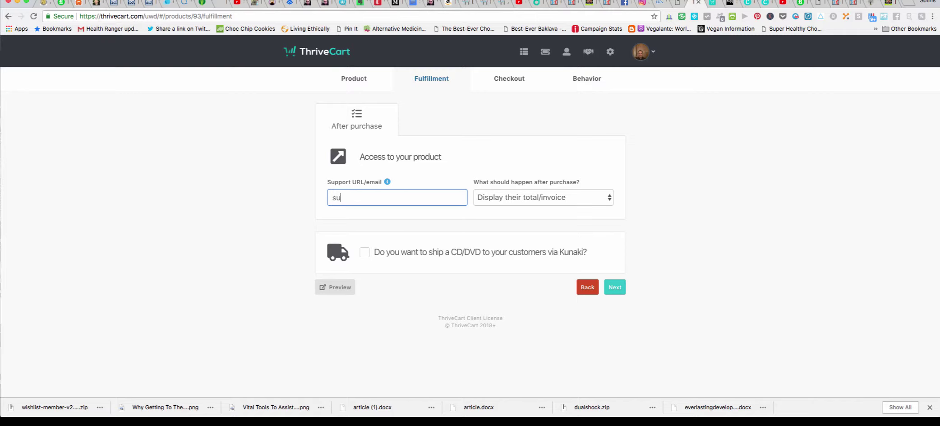
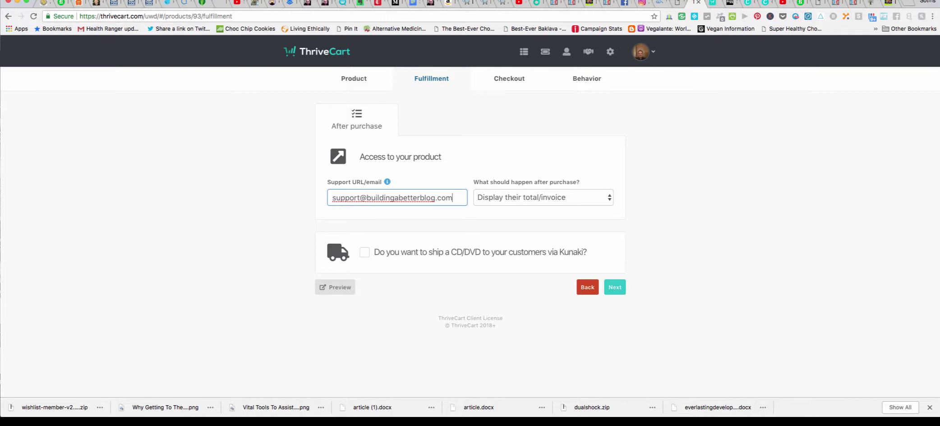
Enter the support email address in the Support URL/email field.
{"action": "left_click", "coordinate": [541, 198]}
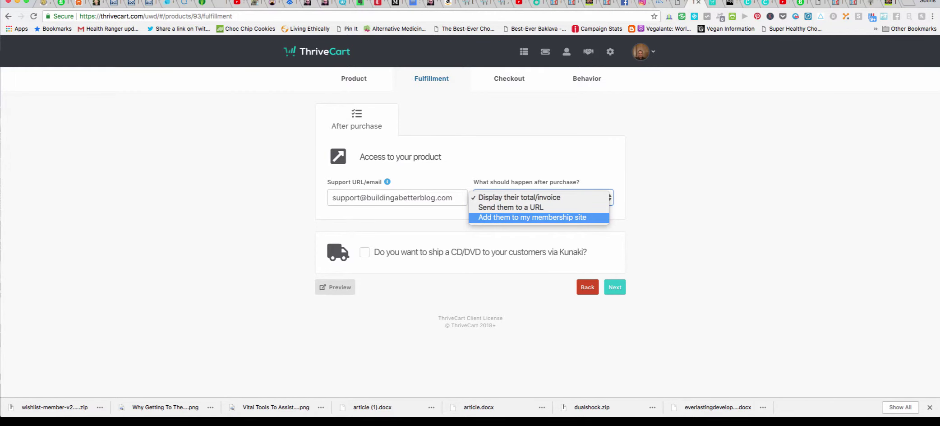
Add buyers to the membership site, keeping World Internet School as the Wishlist site.
{"action": "key", "text": "Return"}
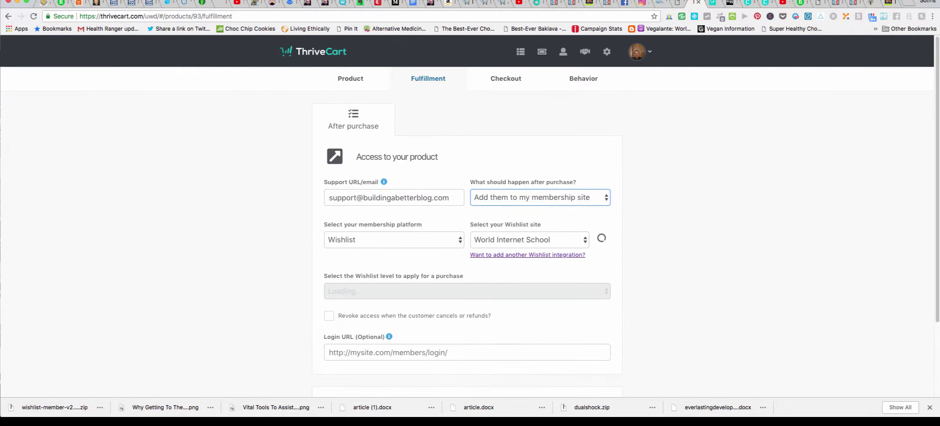
{"action": "scroll", "coordinate": [470, 216], "scroll_direction": "down", "scroll_amount": 3}
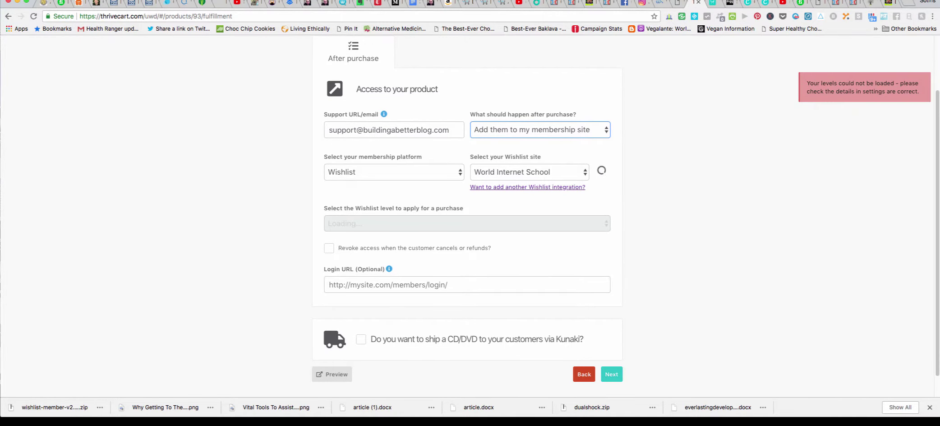
{"action": "scroll", "coordinate": [470, 216], "scroll_direction": "down", "scroll_amount": 1}
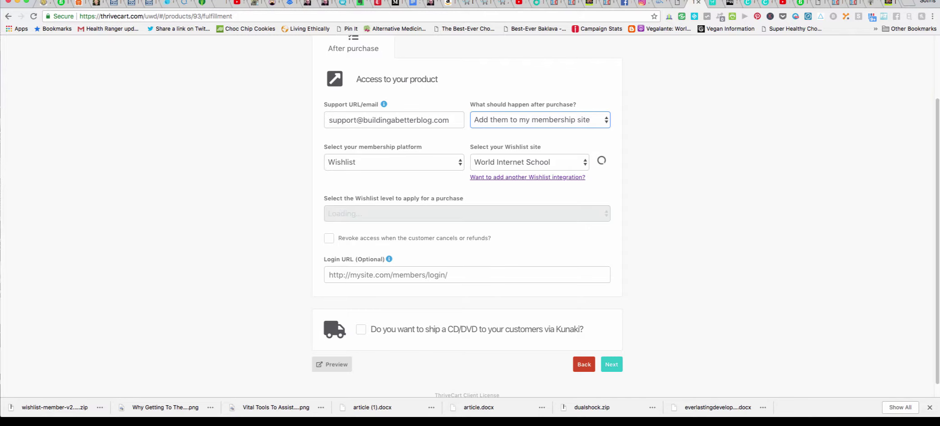
{"action": "left_click", "coordinate": [528, 162]}
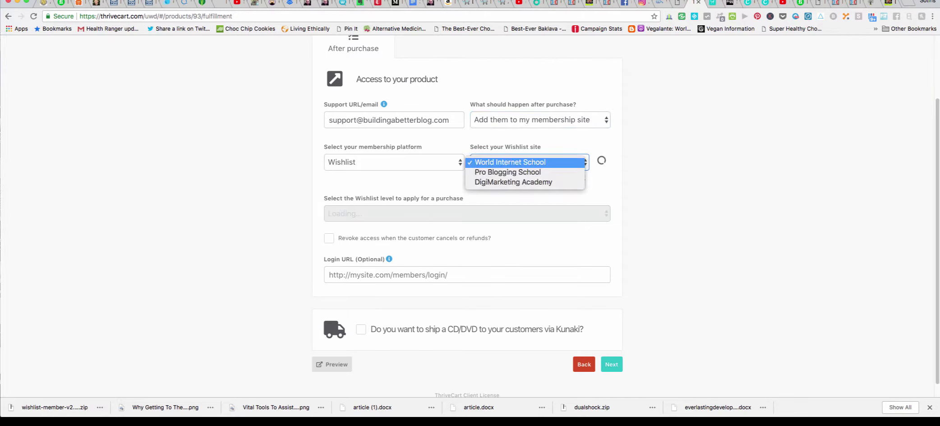
{"action": "key", "text": "Return"}
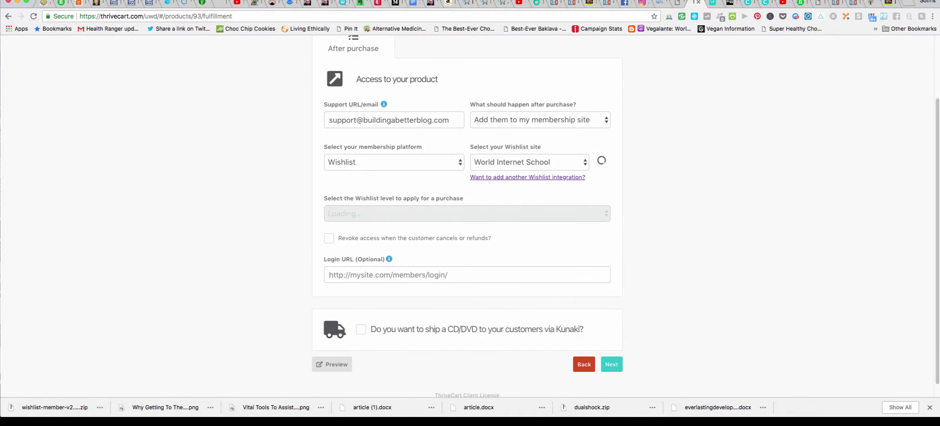
{"action": "scroll", "coordinate": [467, 217], "scroll_direction": "down", "scroll_amount": 1}
{"action": "scroll", "coordinate": [467, 216], "scroll_direction": "up", "scroll_amount": 5}
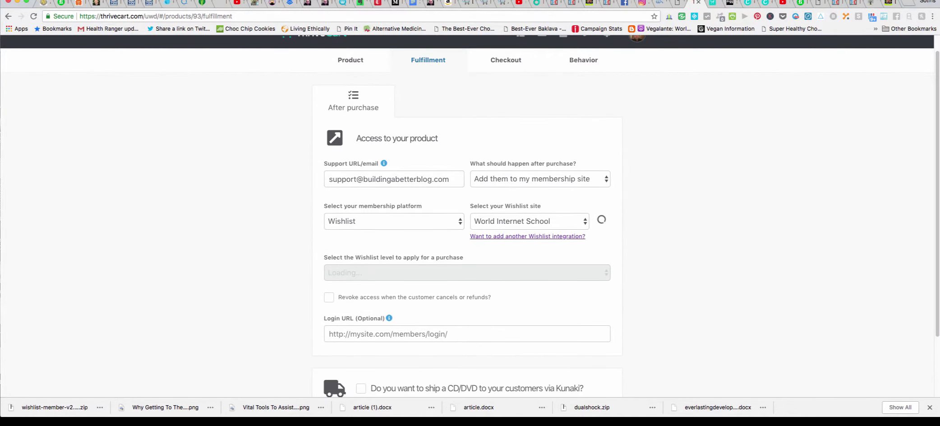
{"action": "key", "text": "space"}
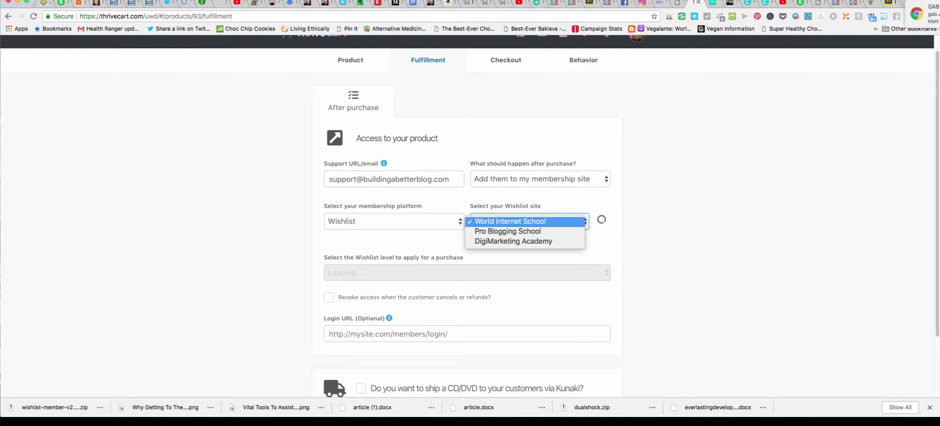
{"action": "key", "text": "Return"}
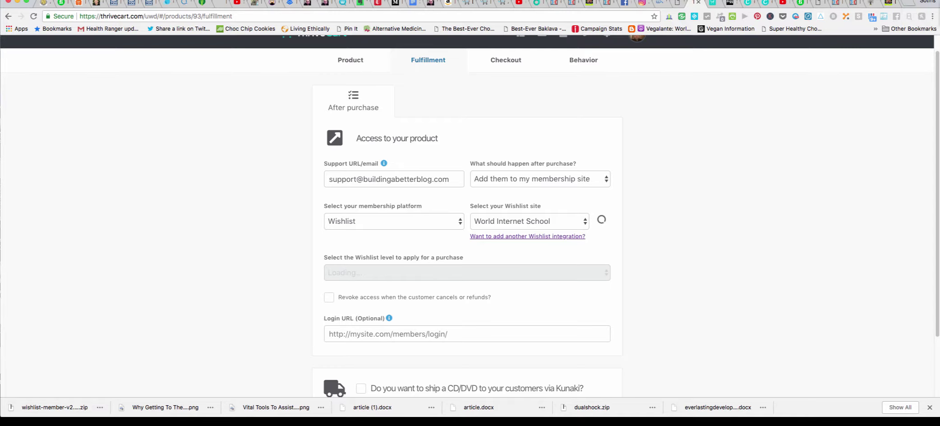
{"action": "key", "text": "space"}
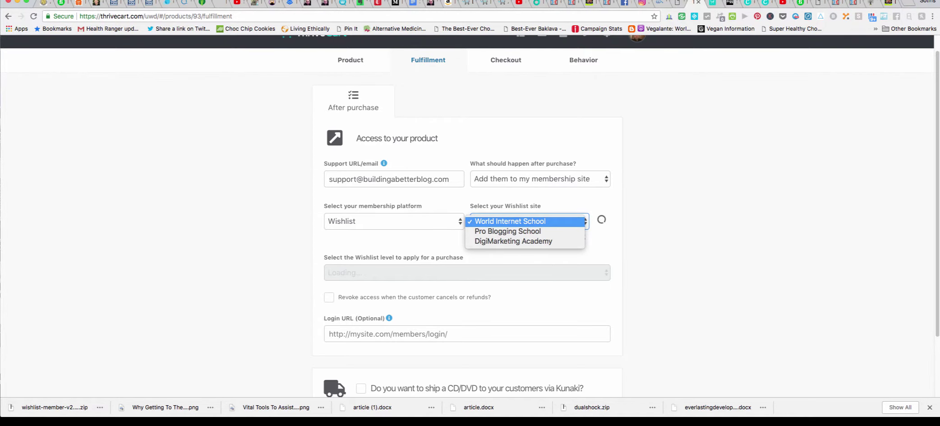
{"action": "key", "text": "Return"}
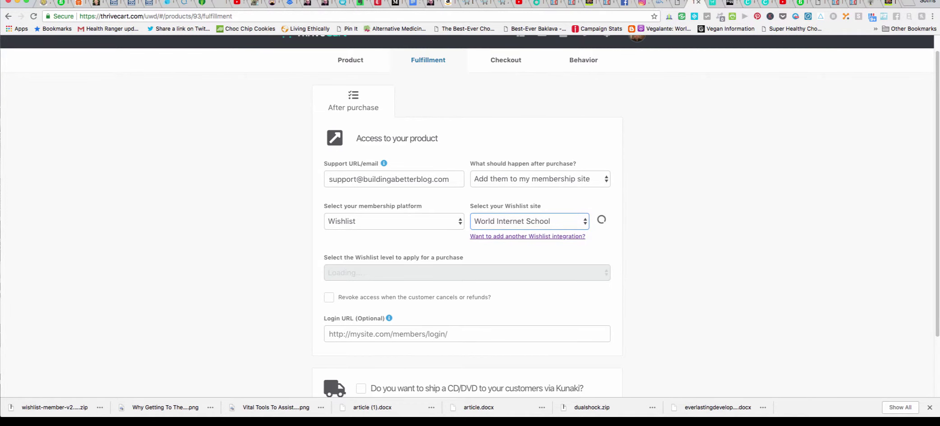
{"action": "key", "text": "space"}
{"action": "key", "text": "Return"}
Revoke access when the customer cancels or refunds.
{"action": "scroll", "coordinate": [470, 215], "scroll_direction": "down", "scroll_amount": 3}
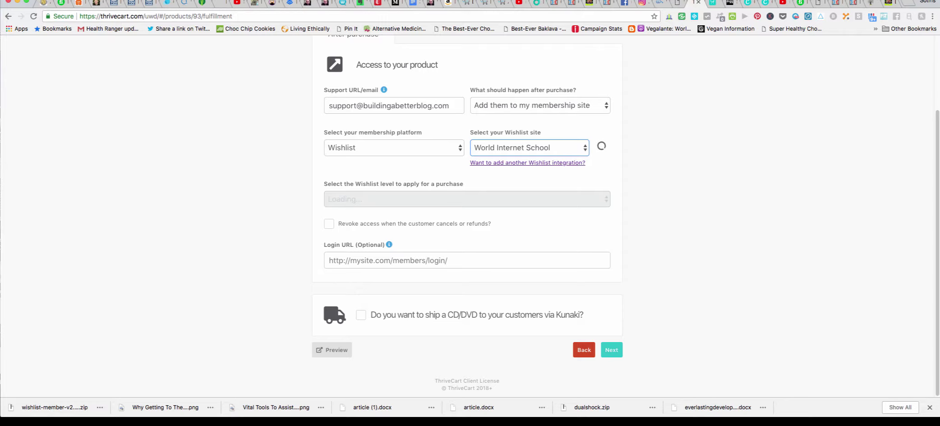
{"action": "key", "text": "Tab"}
{"action": "key", "text": "space"}
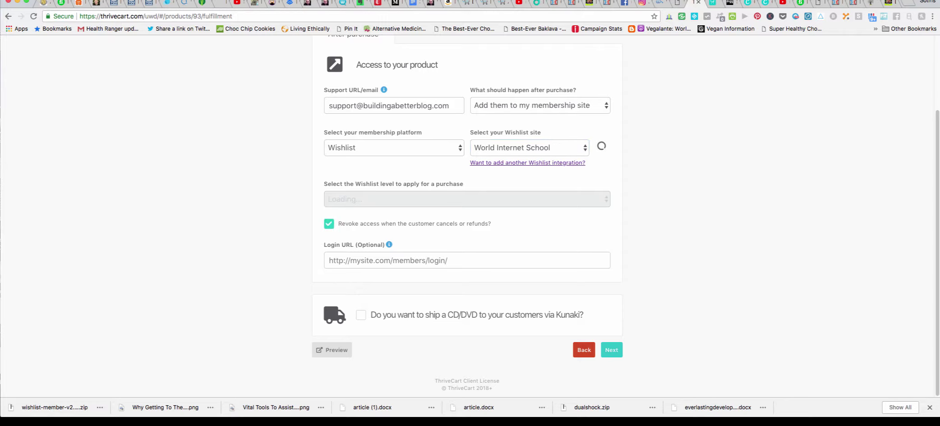
{"action": "key", "text": "Tab"}
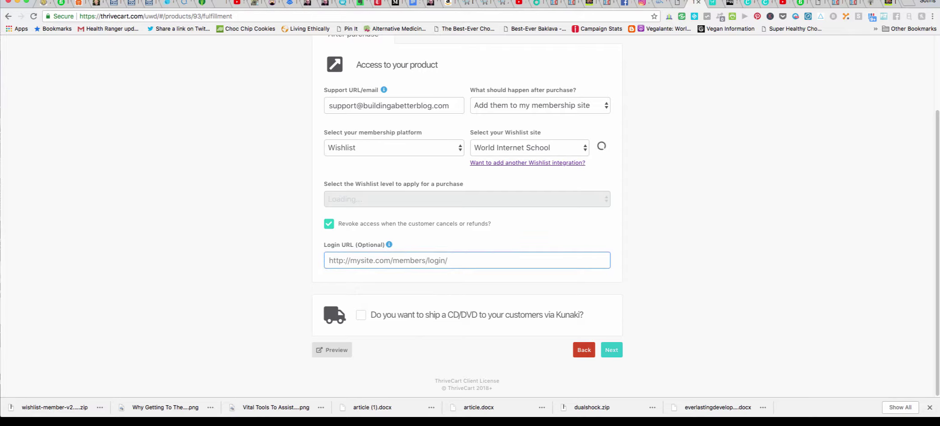
{"action": "type", "text": "ht"}
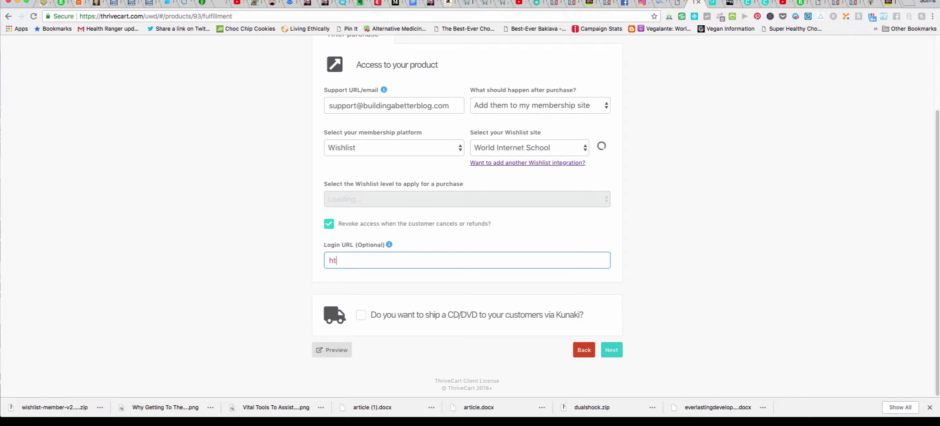
{"action": "type", "text": "tp://www.internetmarket"}
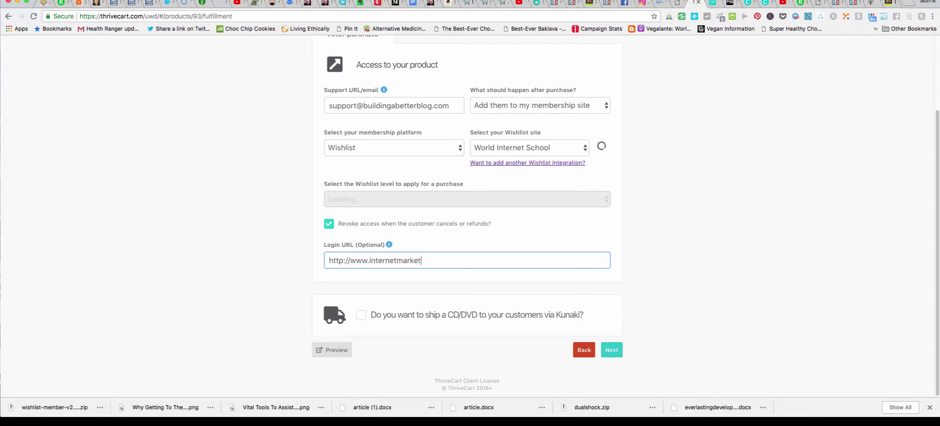
{"action": "type", "text": "ingassociation.co.uk/"}
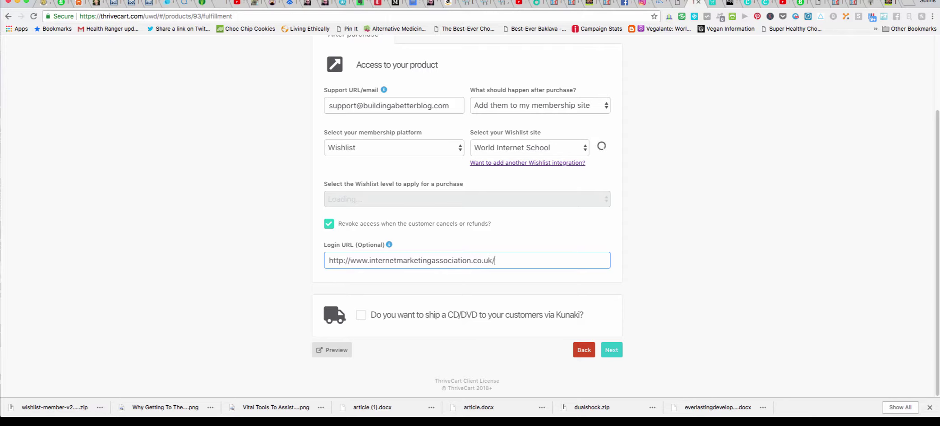
{"action": "type", "text": "members/login"}
{"action": "left_click", "coordinate": [584, 350]}
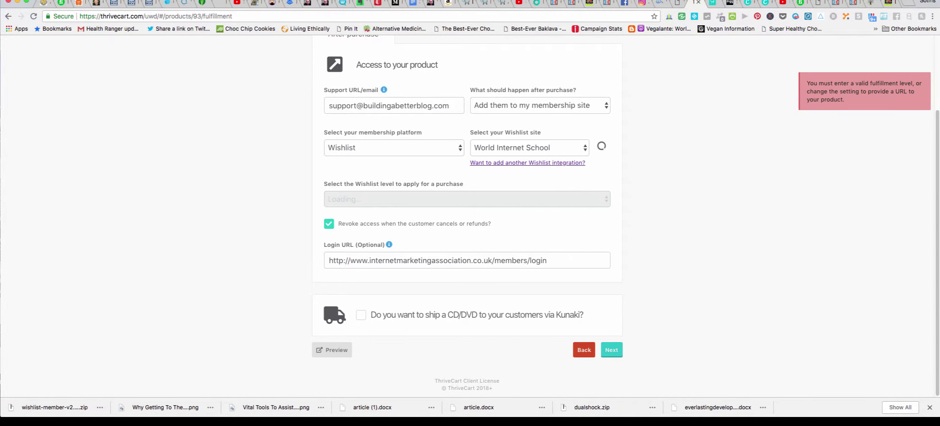
{"action": "scroll", "coordinate": [467, 226], "scroll_direction": "up", "scroll_amount": 2}
Choose DigiMarketing Academy as the Wishlist site so its Basic Membership level loads.
{"action": "left_click", "coordinate": [528, 240]}
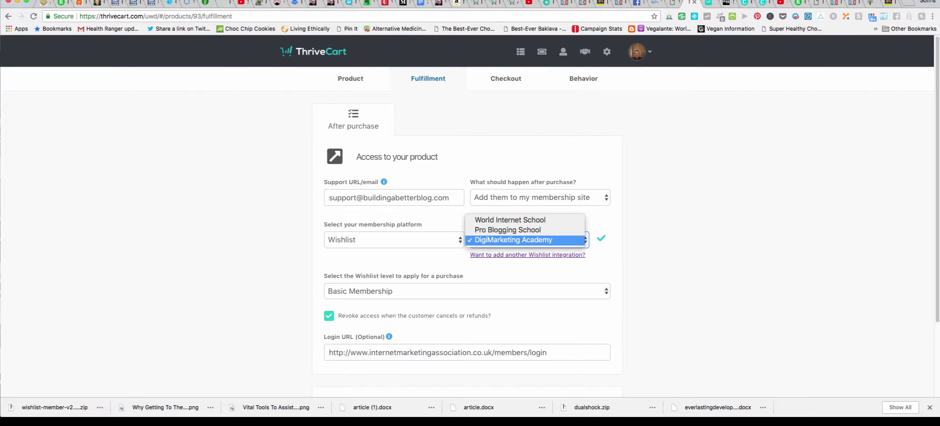
{"action": "left_click", "coordinate": [507, 230]}
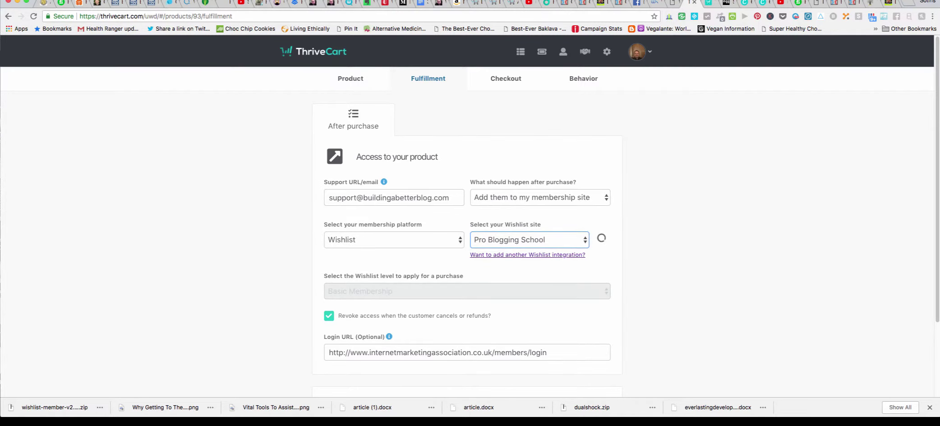
{"action": "left_click", "coordinate": [528, 240]}
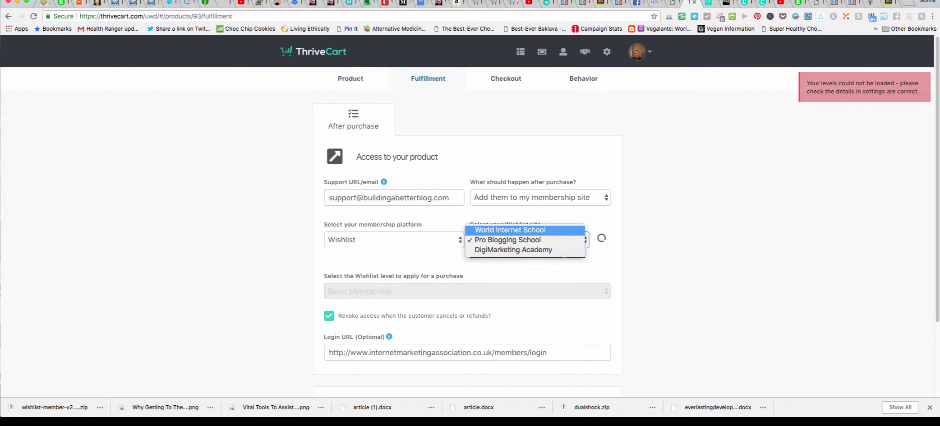
{"action": "left_click", "coordinate": [515, 226]}
{"action": "left_click", "coordinate": [528, 240]}
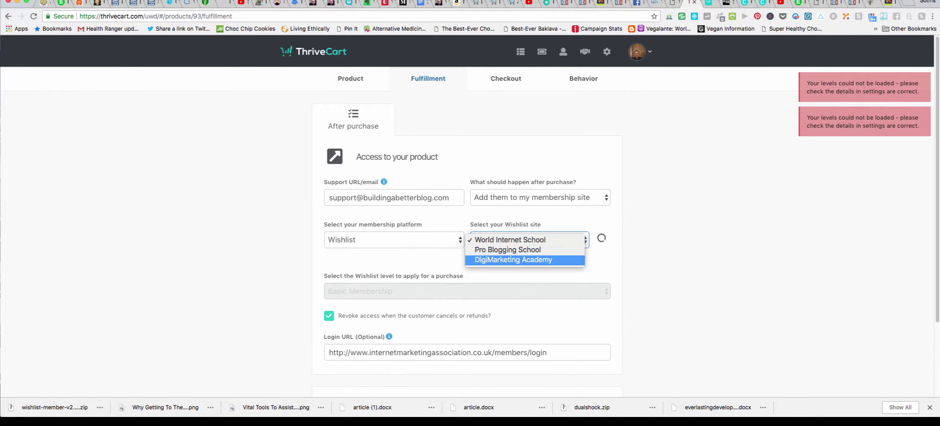
{"action": "left_click", "coordinate": [514, 260]}
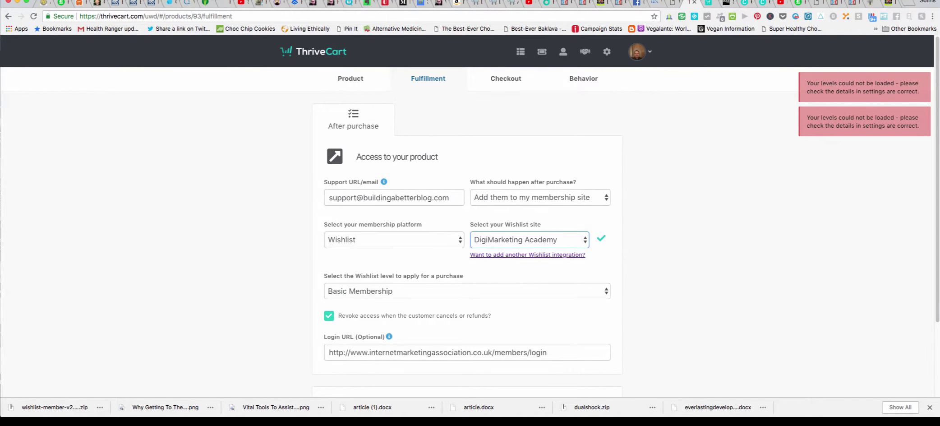
{"action": "scroll", "coordinate": [467, 226], "scroll_direction": "down", "scroll_amount": 3}
{"action": "scroll", "coordinate": [467, 217], "scroll_direction": "down", "scroll_amount": 1}
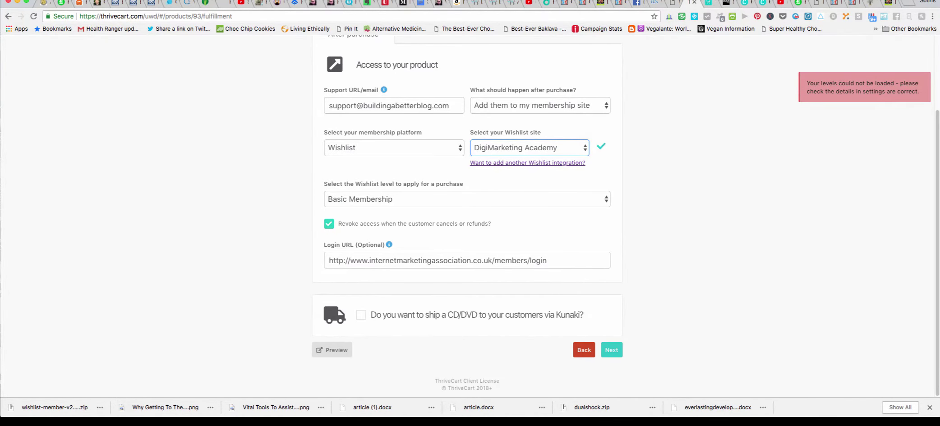
{"action": "scroll", "coordinate": [467, 217], "scroll_direction": "up", "scroll_amount": 1}
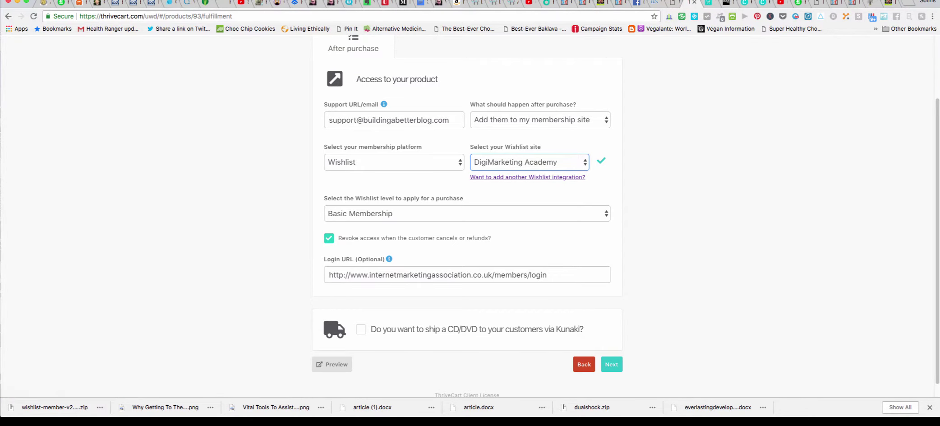
{"action": "scroll", "coordinate": [467, 217], "scroll_direction": "down", "scroll_amount": 1}
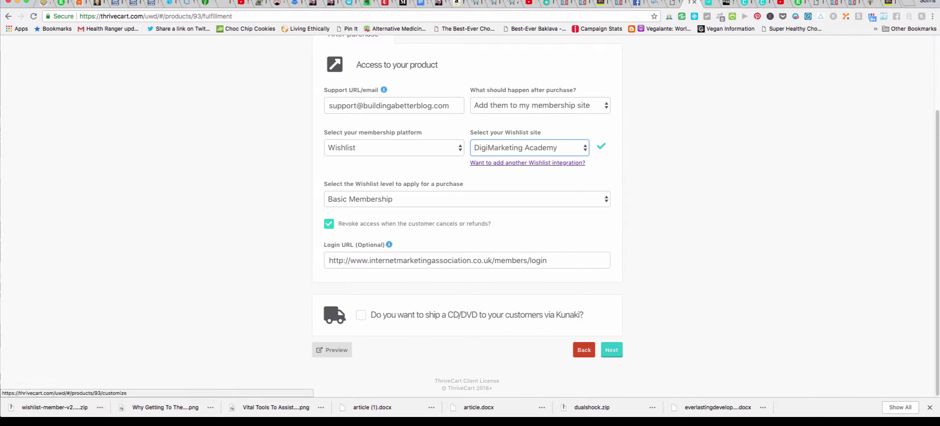
Advance through Checkout templates and Customize, keeping defaults, to the Success page.
{"action": "left_click", "coordinate": [612, 350]}
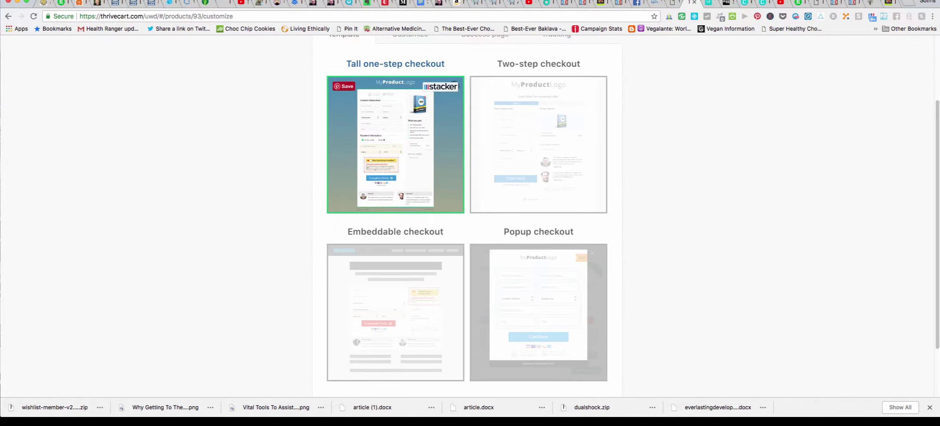
{"action": "scroll", "coordinate": [604, 271], "scroll_direction": "down", "scroll_amount": 3}
{"action": "left_click", "coordinate": [608, 349]}
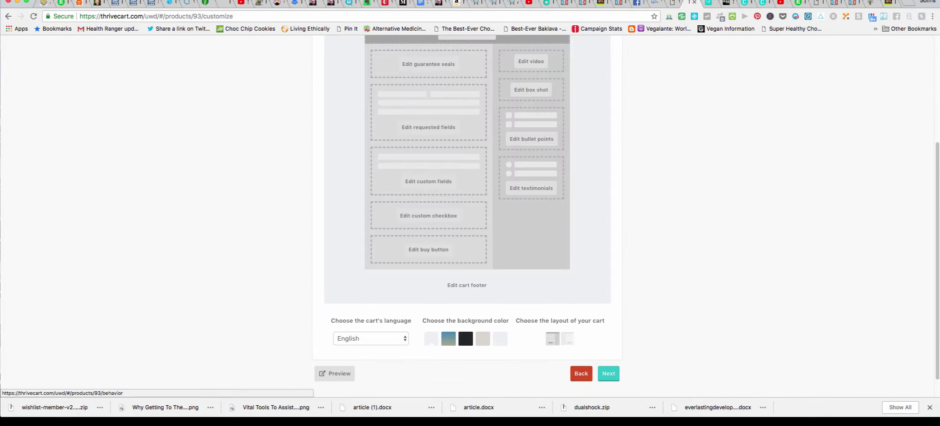
{"action": "scroll", "coordinate": [469, 217], "scroll_direction": "up", "scroll_amount": 5}
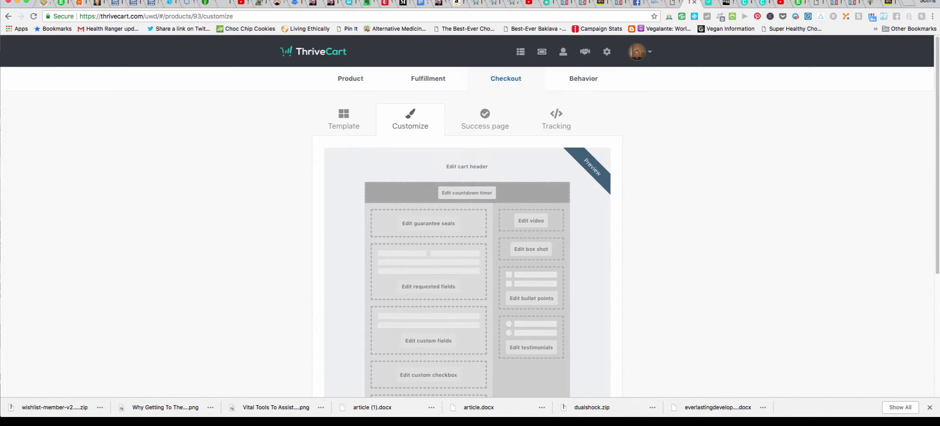
{"action": "scroll", "coordinate": [467, 216], "scroll_direction": "down", "scroll_amount": 4}
{"action": "scroll", "coordinate": [467, 217], "scroll_direction": "up", "scroll_amount": 3}
{"action": "scroll", "coordinate": [467, 217], "scroll_direction": "down", "scroll_amount": 1}
{"action": "scroll", "coordinate": [467, 217], "scroll_direction": "down", "scroll_amount": 2}
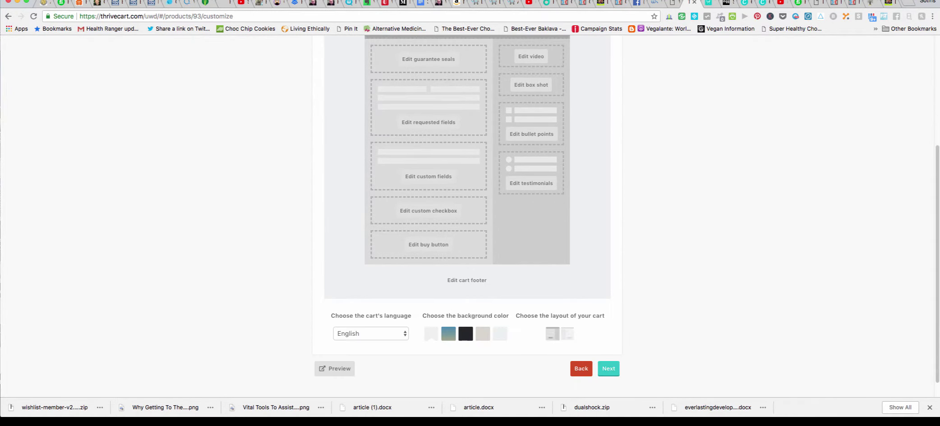
{"action": "left_click", "coordinate": [609, 368]}
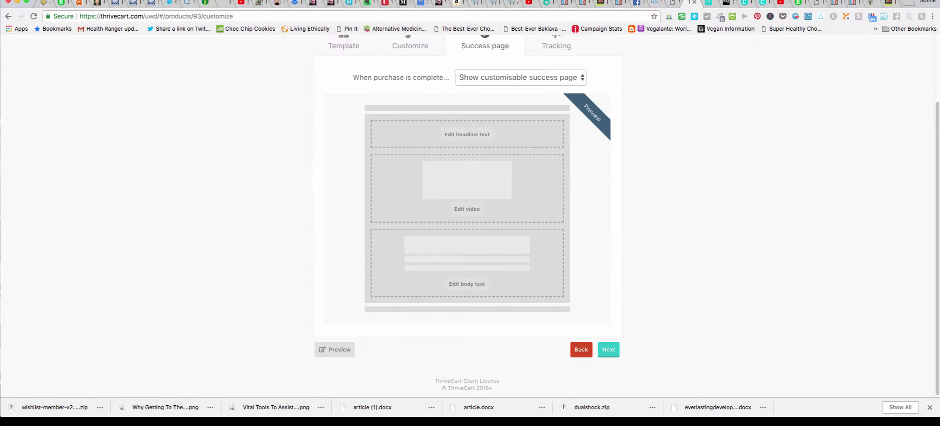
Open the success page headline text editor.
{"action": "scroll", "coordinate": [467, 216], "scroll_direction": "up", "scroll_amount": 1}
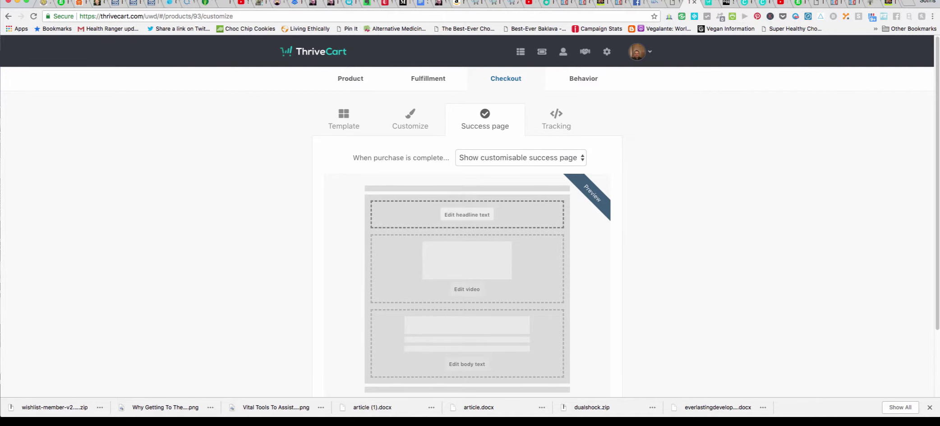
{"action": "left_click", "coordinate": [467, 215]}
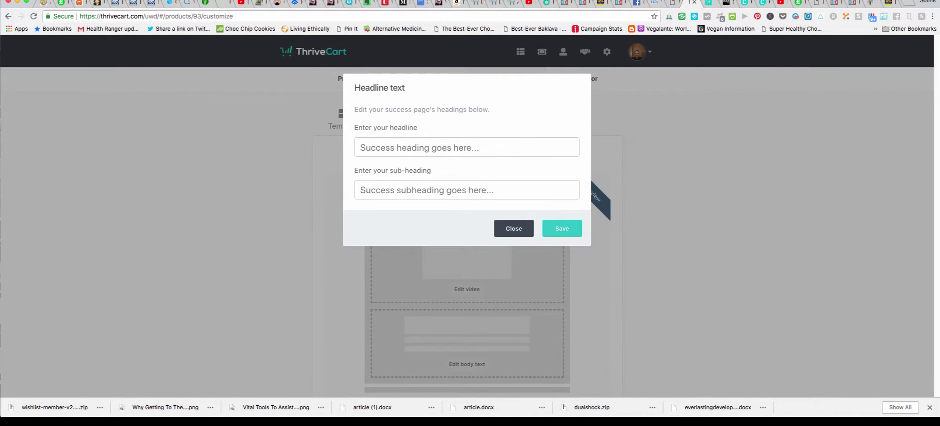
{"action": "left_click", "coordinate": [467, 147]}
Enter headline 'Thank you for your order' and sub-heading 'Welcome To Basic Affiliate Marketing 101'.
{"action": "type", "text": "Thank "}
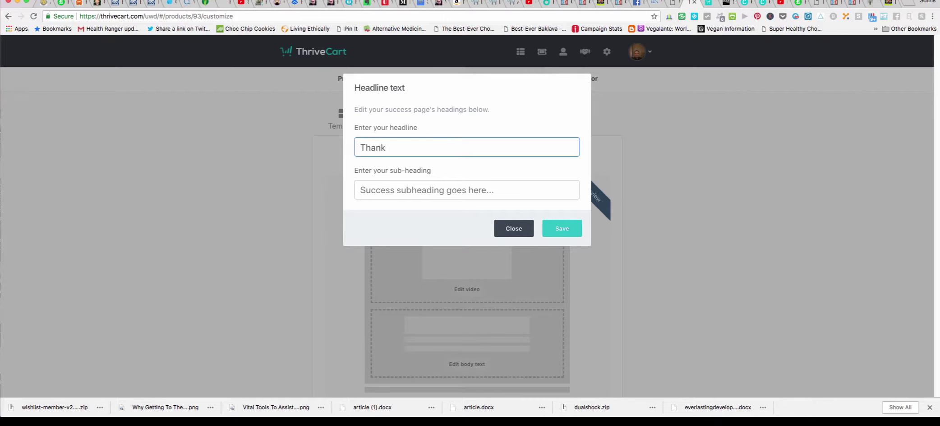
{"action": "type", "text": "you for your order"}
{"action": "left_click", "coordinate": [451, 190]}
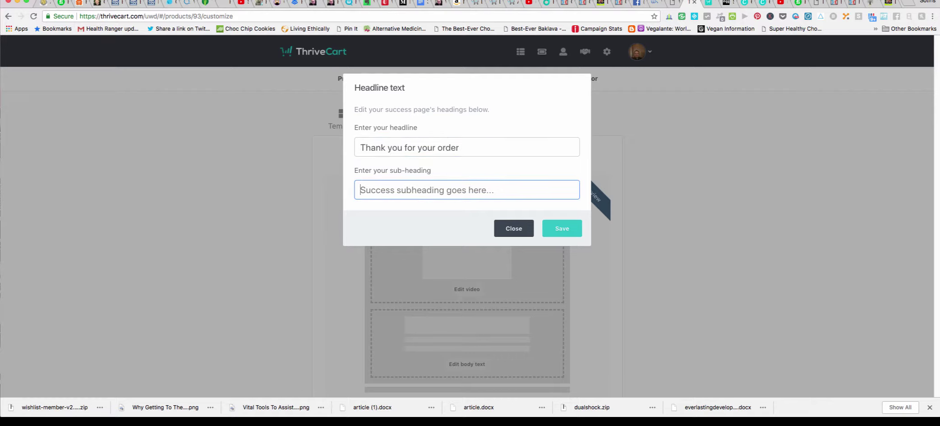
{"action": "type", "text": "Welcom"}
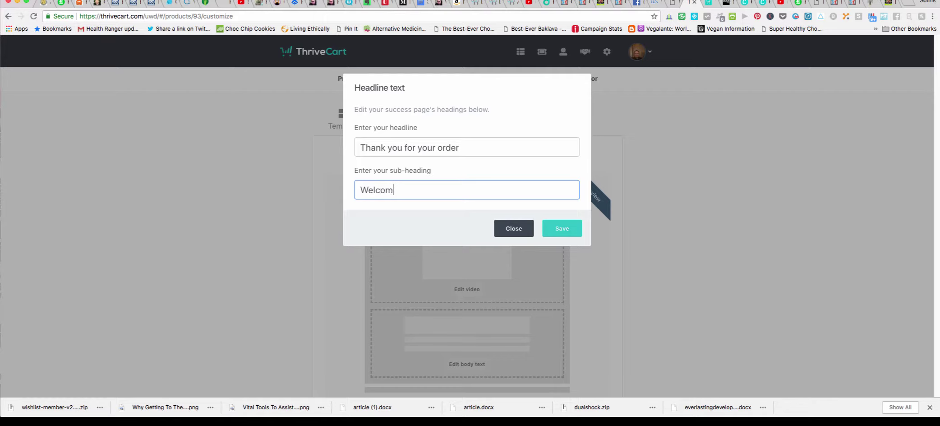
{"action": "type", "text": "e To"}
{"action": "type", "text": "Basic Affiliate Mar"}
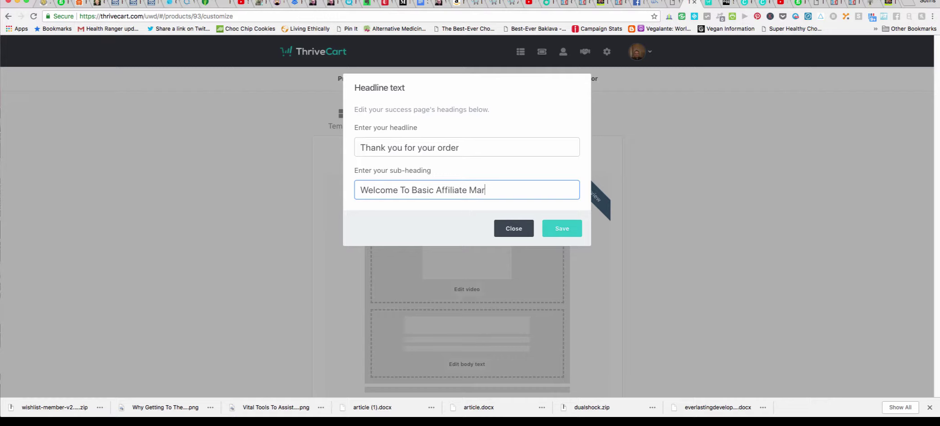
{"action": "type", "text": "keting 101"}
Save the success page headings and advance past Tracking to the Behavior rules step.
{"action": "left_click", "coordinate": [562, 228]}
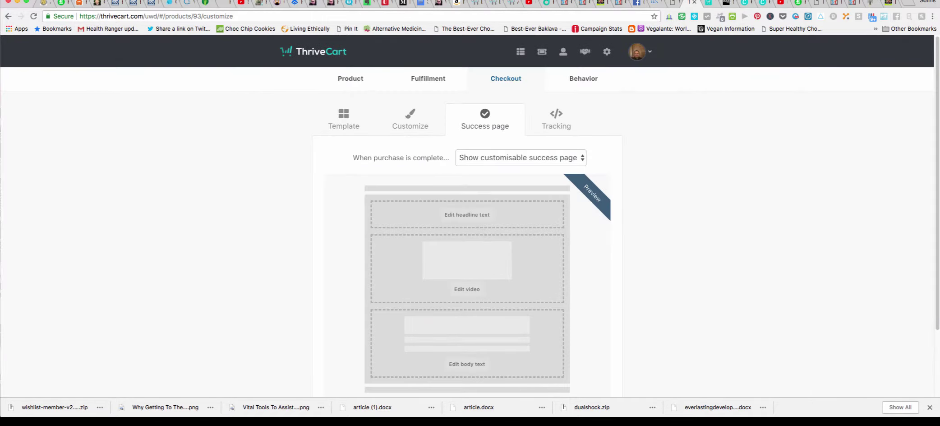
{"action": "scroll", "coordinate": [467, 226], "scroll_direction": "down", "scroll_amount": 3}
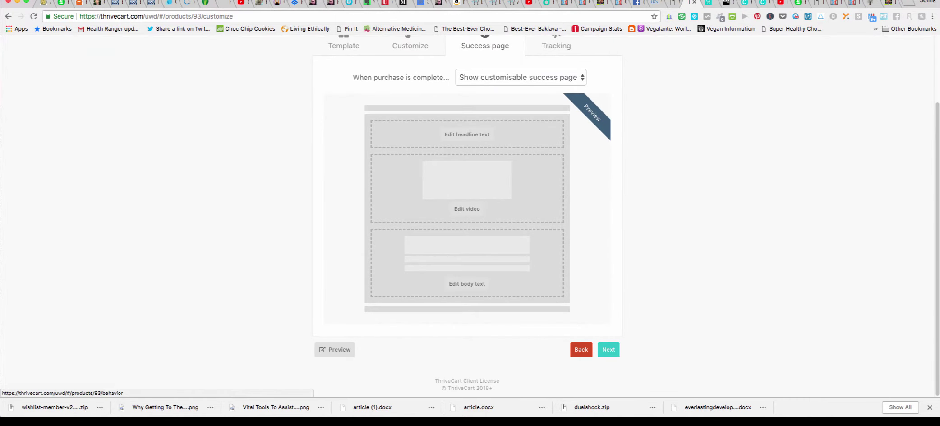
{"action": "left_click", "coordinate": [609, 349]}
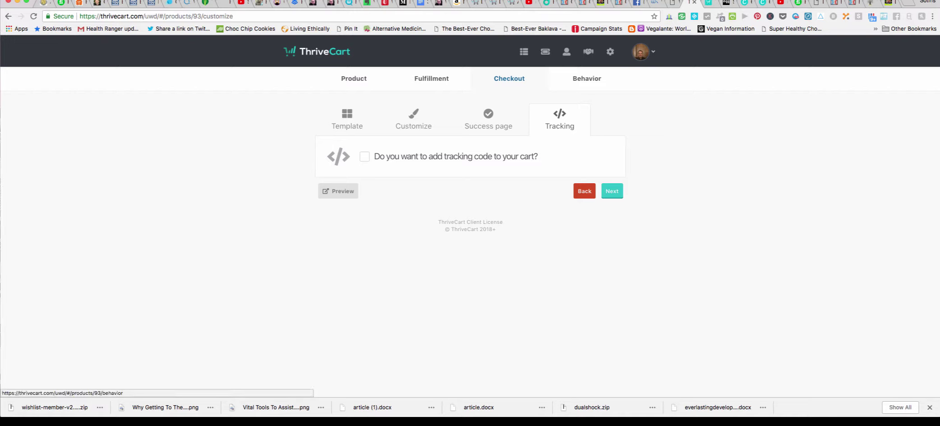
{"action": "left_click", "coordinate": [612, 191]}
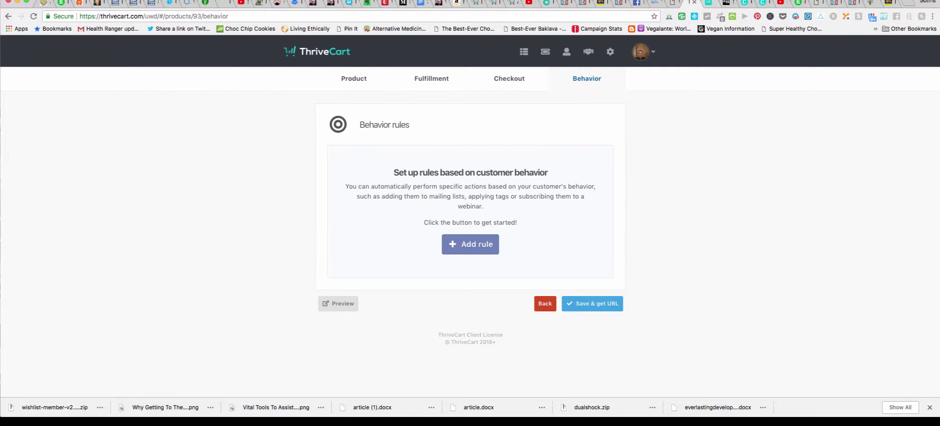
Cancel the new behavior rule and switch to the next browser tab.
{"action": "left_click", "coordinate": [470, 243]}
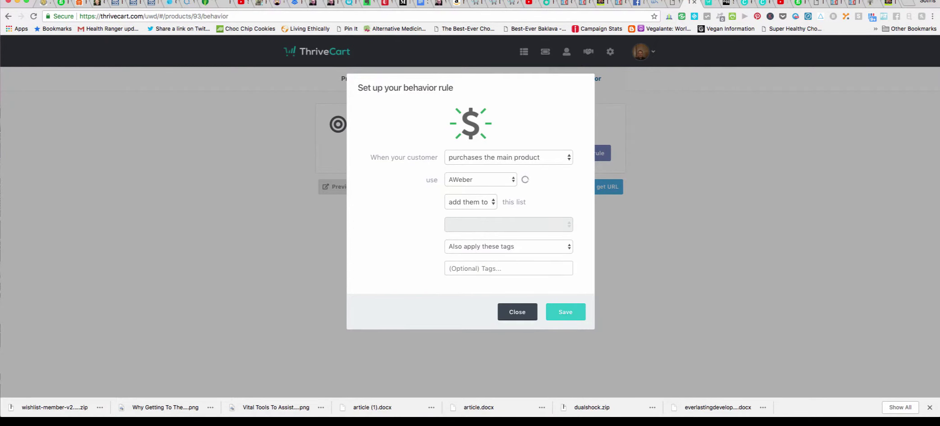
{"action": "key", "text": "Escape"}
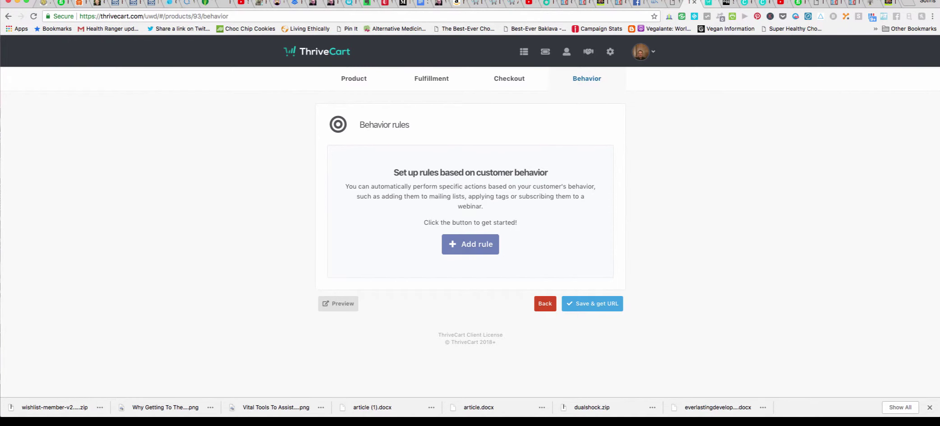
{"action": "key", "text": "ctrl+Tab"}
Go to aweber, log in, and open the Manage Your Lists overview of all mailing lists.
{"action": "key", "text": "super+l"}
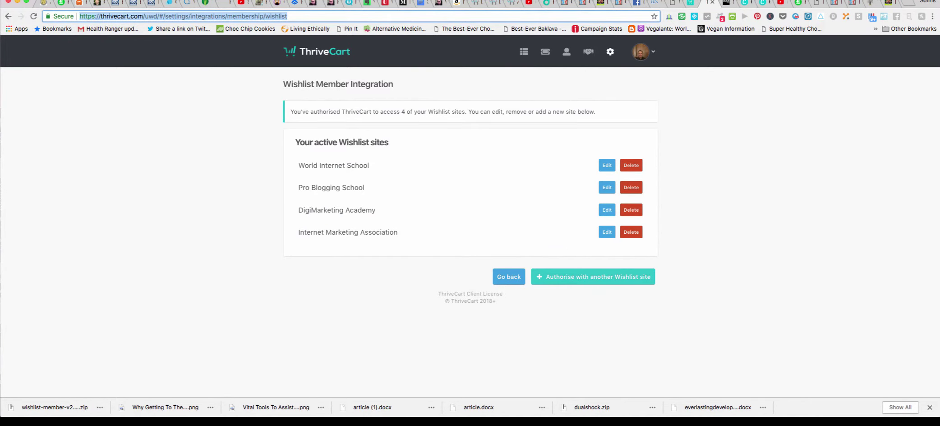
{"action": "type", "text": "aweber.com"}
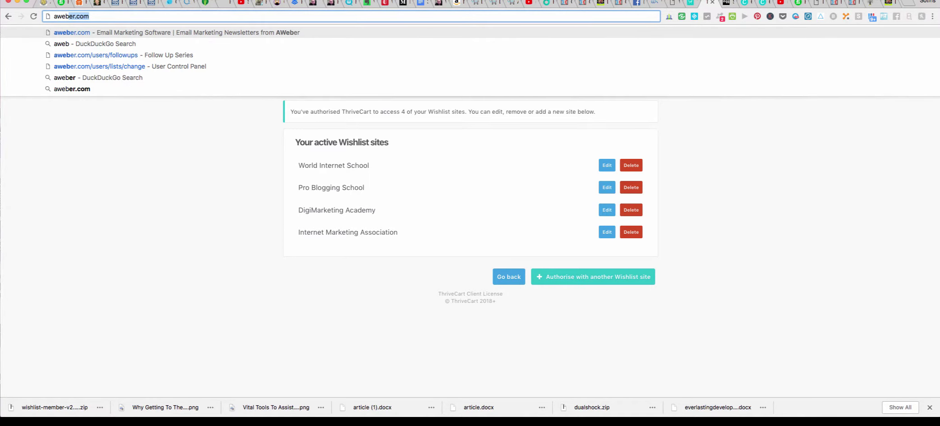
{"action": "key", "text": "Return"}
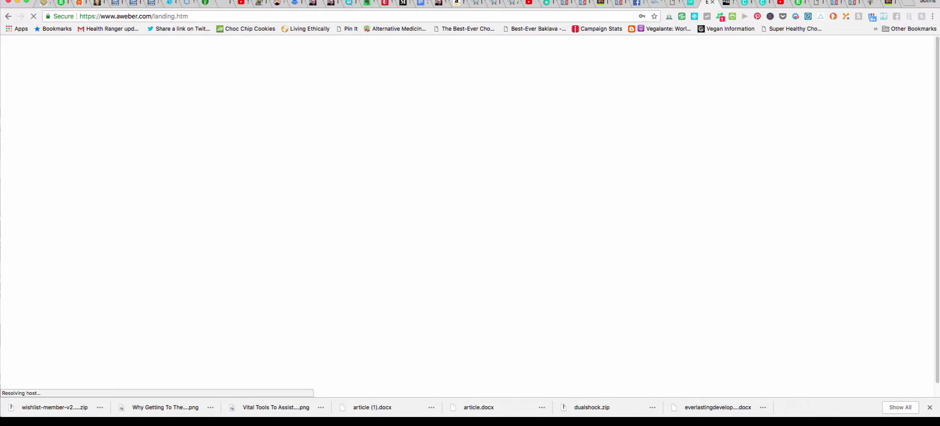
{"action": "key", "text": "Return"}
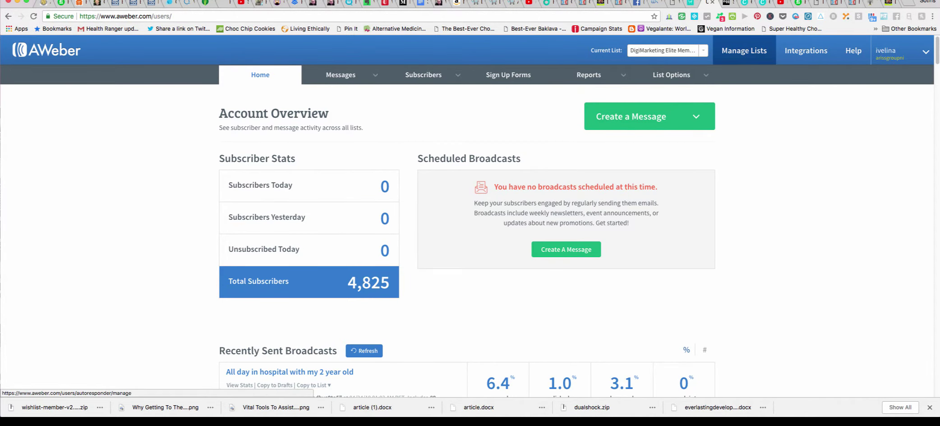
{"action": "left_click", "coordinate": [745, 50]}
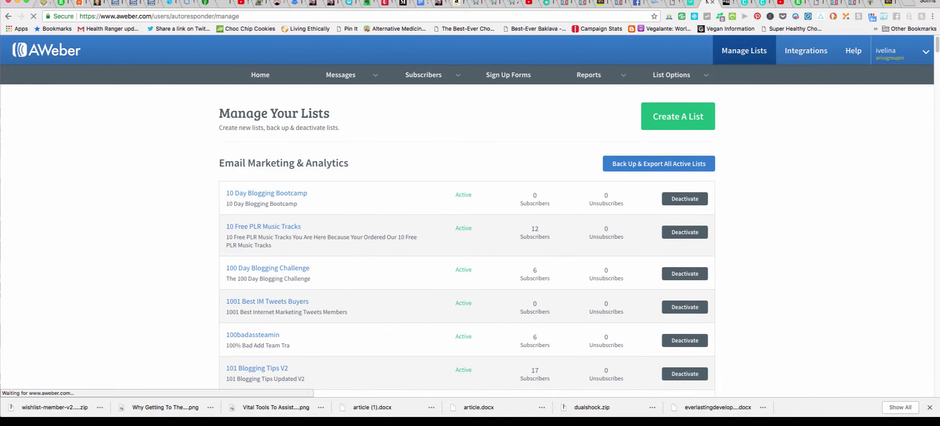
Start a new mailing list and set its company name to 'Basic Affiliate Marketing 101'.
{"action": "left_click", "coordinate": [678, 116]}
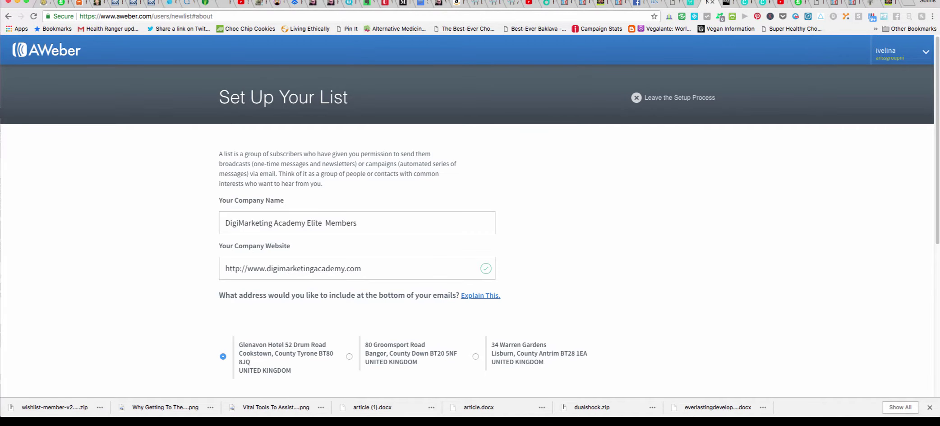
{"action": "left_click", "coordinate": [357, 223]}
{"action": "left_click_drag", "start_coordinate": [357, 222], "coordinate": [225, 223]}
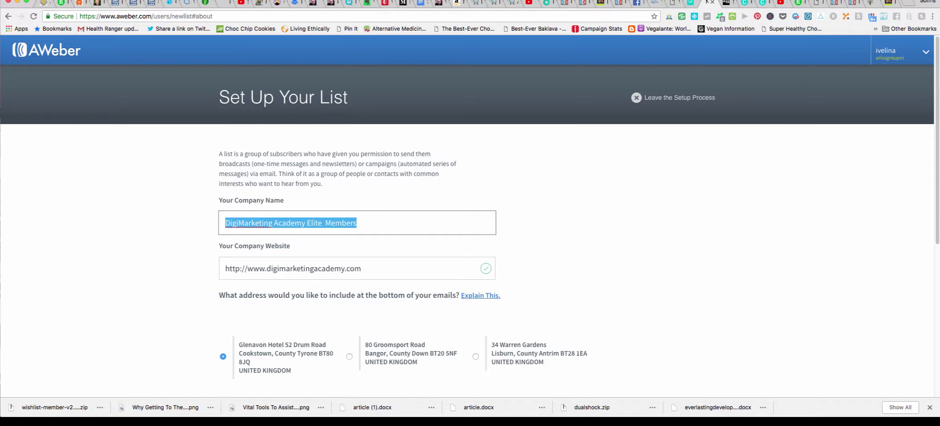
{"action": "type", "text": "Bas"}
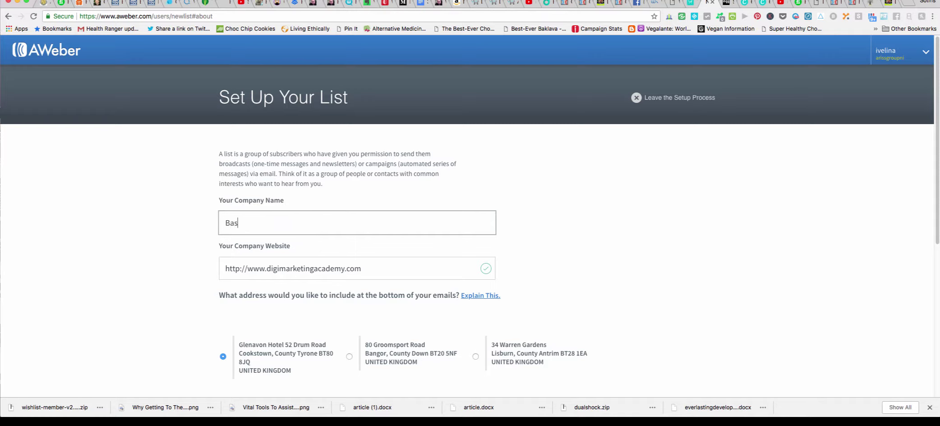
{"action": "type", "text": "ic Affiliate Marketing "}
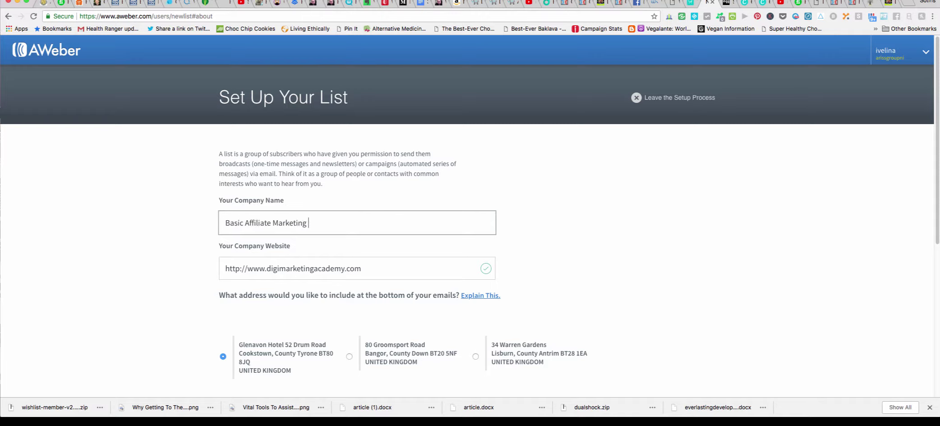
{"action": "type", "text": "101"}
{"action": "left_click_drag", "start_coordinate": [267, 269], "coordinate": [361, 268]}
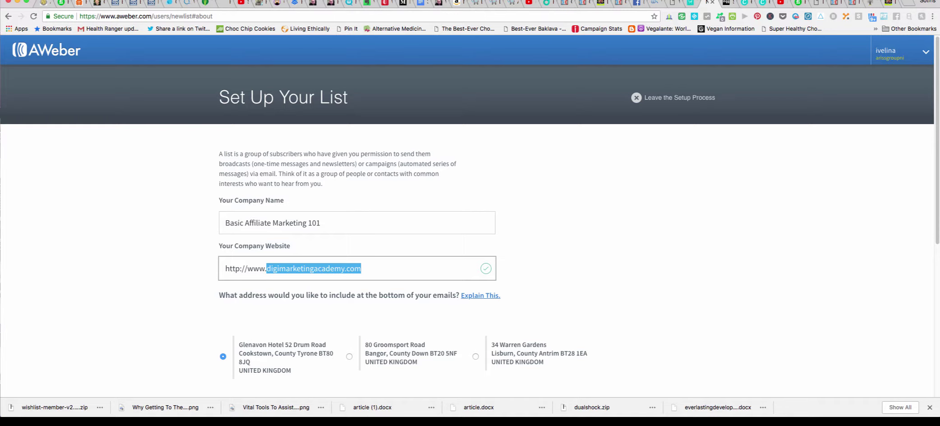
{"action": "type", "text": "interne"}
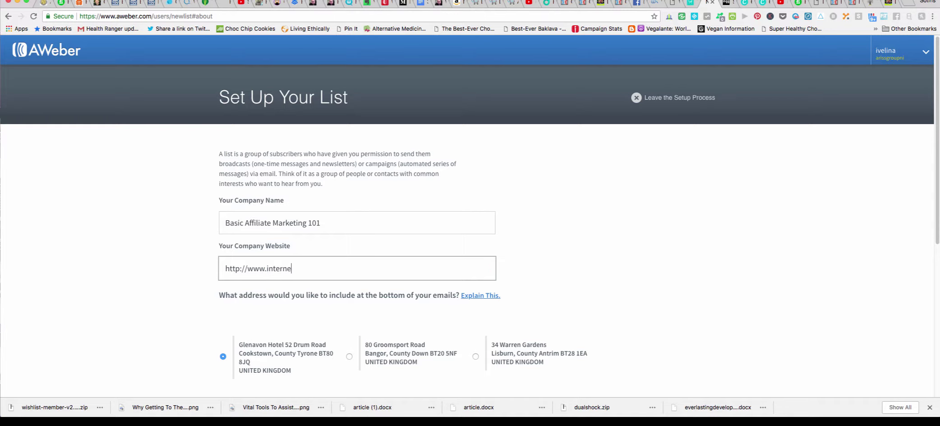
{"action": "type", "text": "tmarketingassociation"}
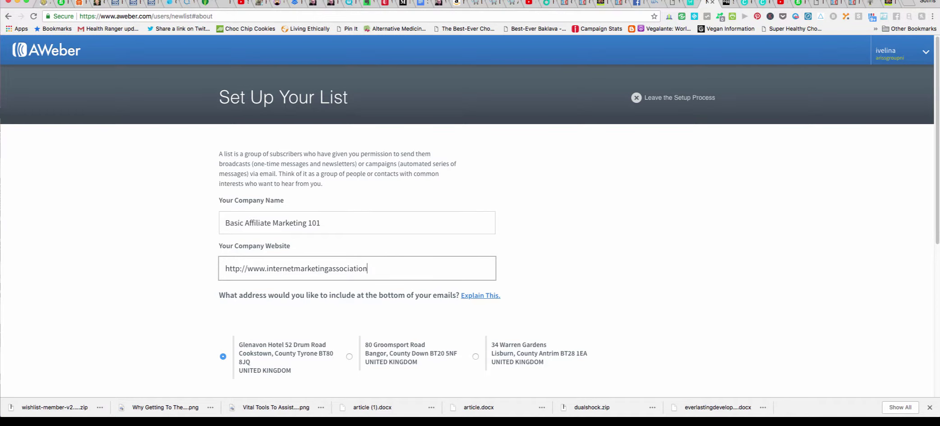
{"action": "type", "text": ".co.uk"}
{"action": "scroll", "coordinate": [469, 226], "scroll_direction": "down", "scroll_amount": 5}
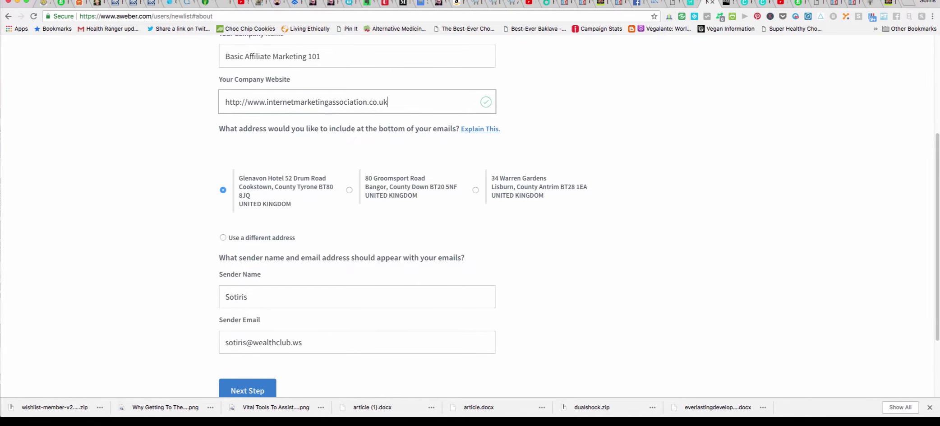
{"action": "left_click", "coordinate": [475, 190]}
{"action": "scroll", "coordinate": [469, 217], "scroll_direction": "down", "scroll_amount": 3}
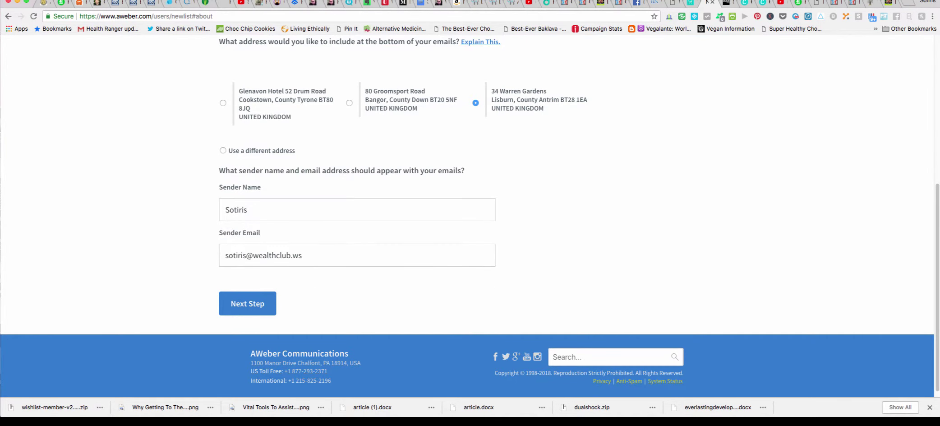
{"action": "left_click", "coordinate": [247, 304]}
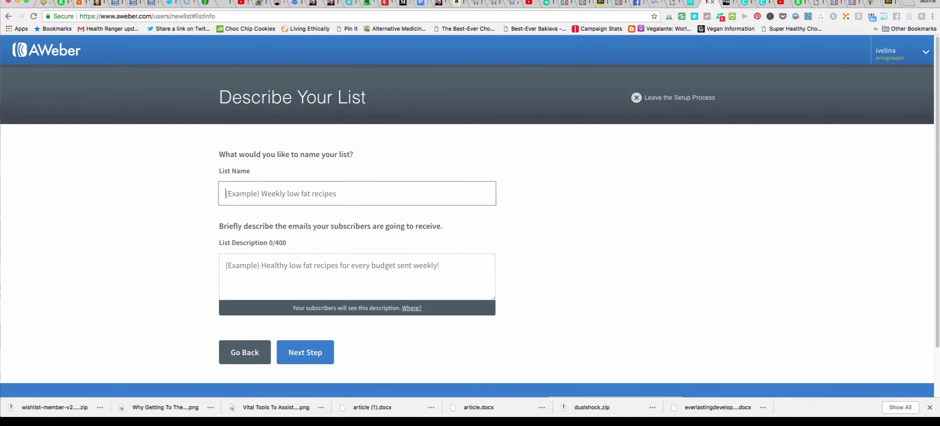
Enter list name 'Affilate Marketing 101' and description 'Basic Affiliate Marketing 101'.
{"action": "type", "text": "Affil"}
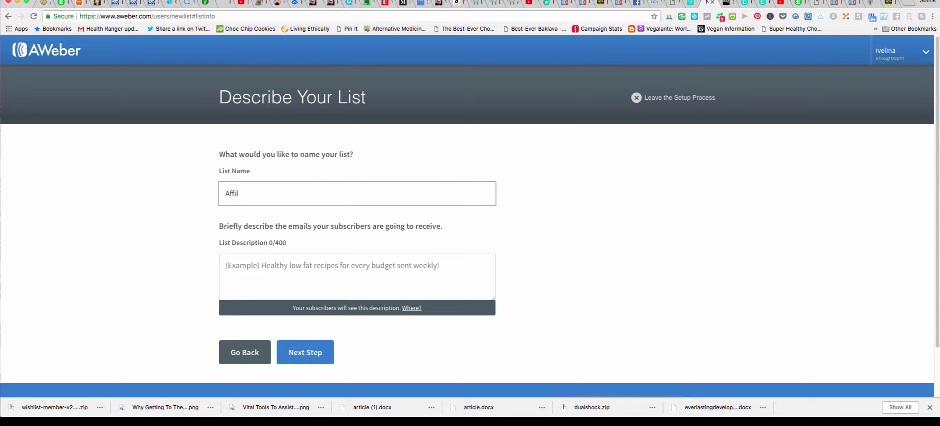
{"action": "type", "text": "ate Marketing 101"}
{"action": "left_click", "coordinate": [225, 266]}
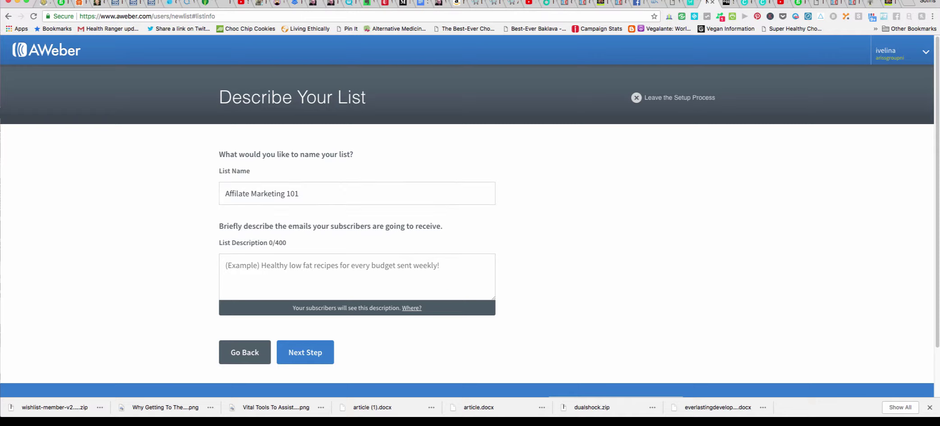
{"action": "type", "text": "Basic"}
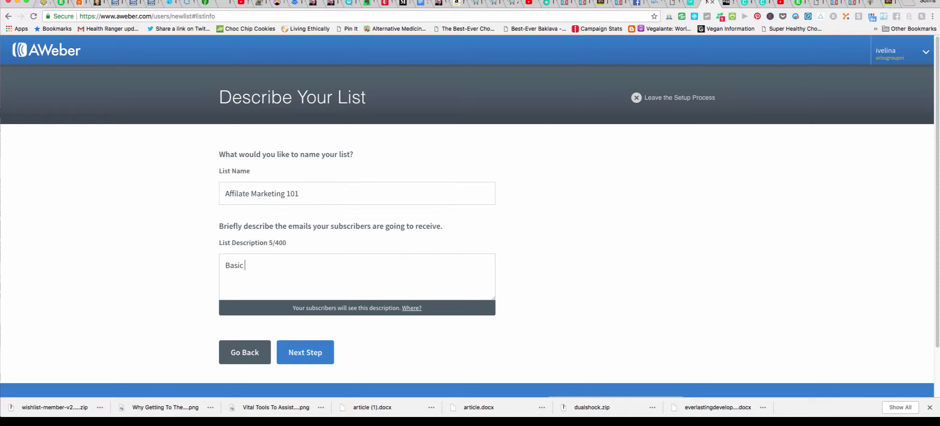
{"action": "type", "text": " Affiliate Marketing "}
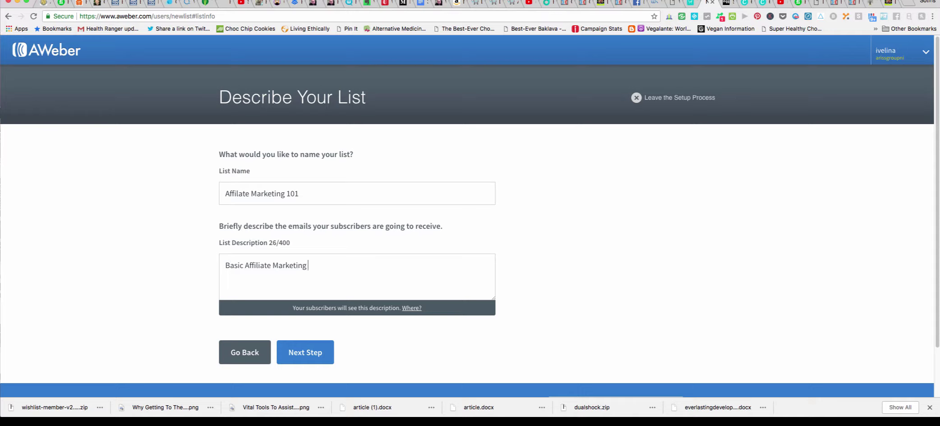
{"action": "type", "text": "101"}
Accept the default confirmation message and create the list.
{"action": "left_click", "coordinate": [305, 352]}
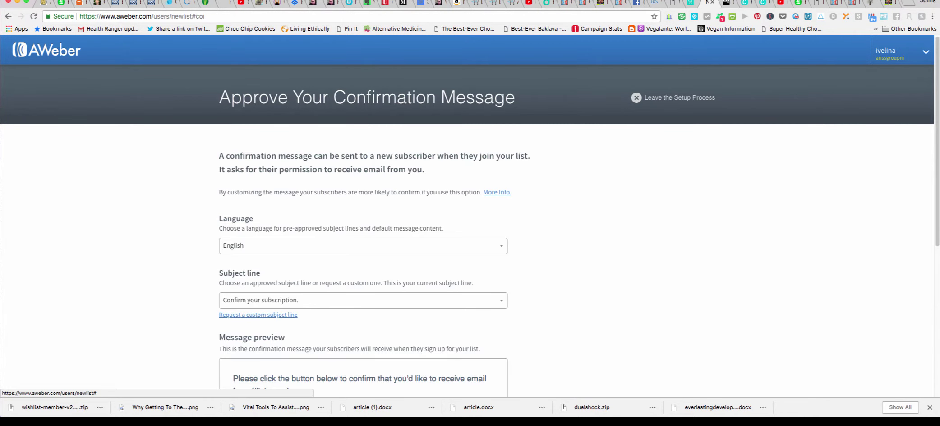
{"action": "scroll", "coordinate": [467, 226], "scroll_direction": "down", "scroll_amount": 5}
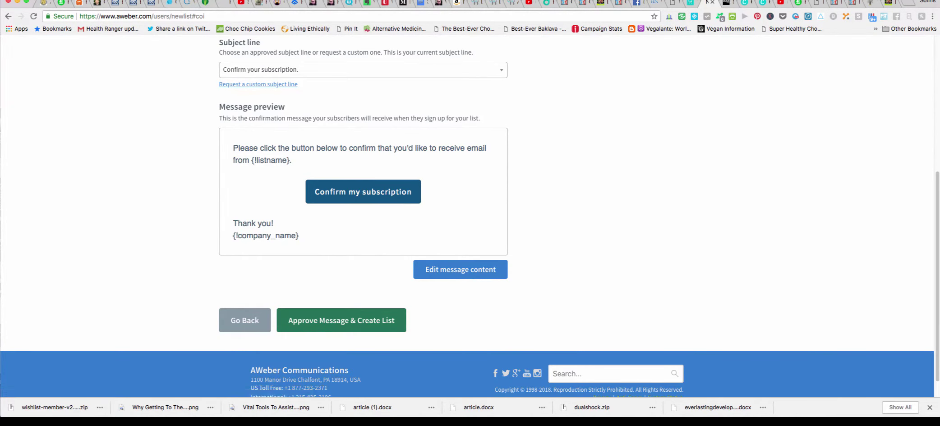
{"action": "left_click", "coordinate": [342, 320]}
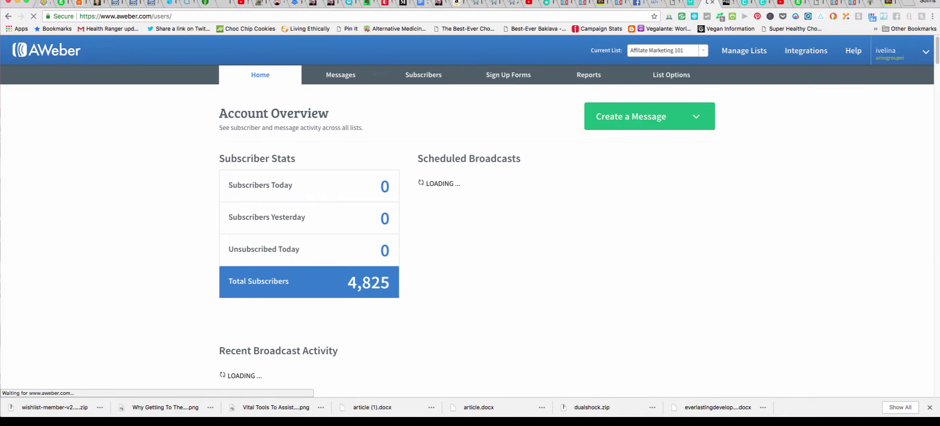
Review the Account Overview showing 'Affiliate Marketing 101' and 4,825 total subscribers.
{"action": "scroll", "coordinate": [467, 217], "scroll_direction": "down", "scroll_amount": 1}
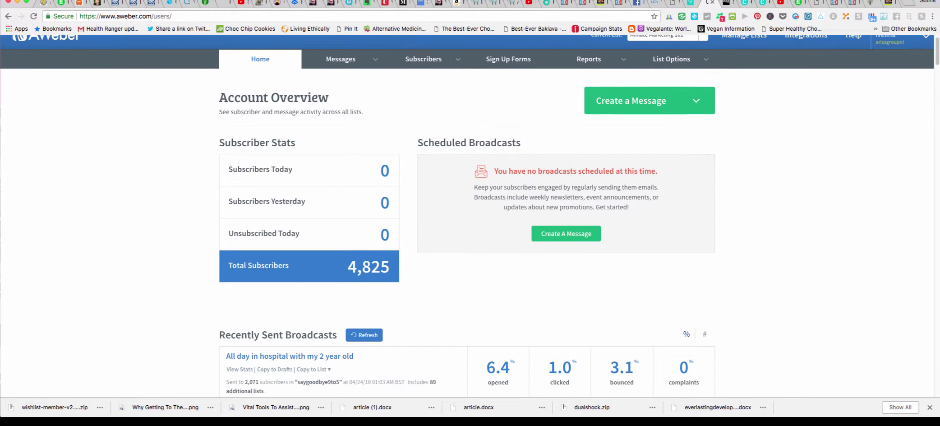
{"action": "scroll", "coordinate": [467, 217], "scroll_direction": "up", "scroll_amount": 1}
{"action": "scroll", "coordinate": [467, 216], "scroll_direction": "down", "scroll_amount": 12}
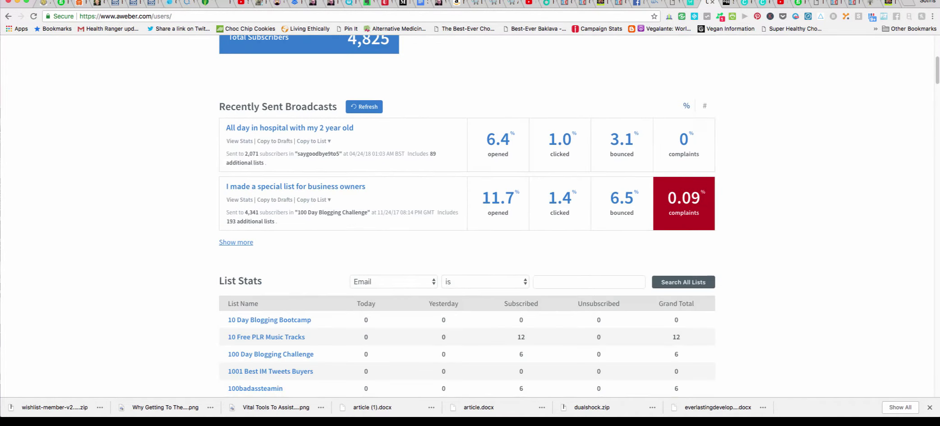
{"action": "scroll", "coordinate": [467, 216], "scroll_direction": "down", "scroll_amount": 9}
{"action": "scroll", "coordinate": [467, 217], "scroll_direction": "up", "scroll_amount": 20}
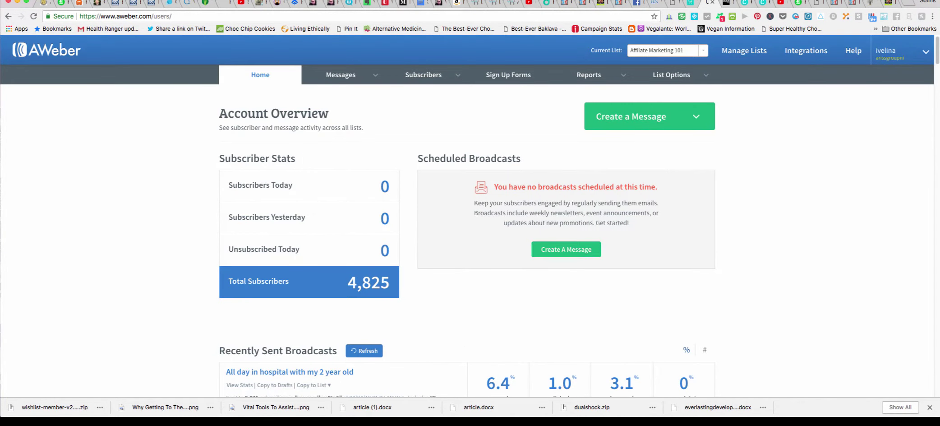
{"action": "scroll", "coordinate": [467, 217], "scroll_direction": "down", "scroll_amount": 5}
{"action": "scroll", "coordinate": [467, 216], "scroll_direction": "up", "scroll_amount": 5}
{"action": "scroll", "coordinate": [467, 217], "scroll_direction": "down", "scroll_amount": 3}
{"action": "scroll", "coordinate": [467, 216], "scroll_direction": "up", "scroll_amount": 3}
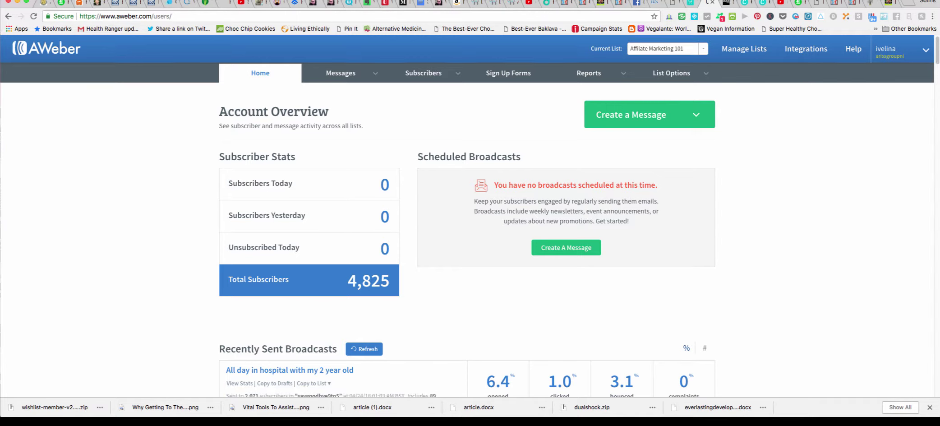
{"action": "scroll", "coordinate": [467, 226], "scroll_direction": "down", "scroll_amount": 3}
{"action": "scroll", "coordinate": [467, 226], "scroll_direction": "up", "scroll_amount": 3}
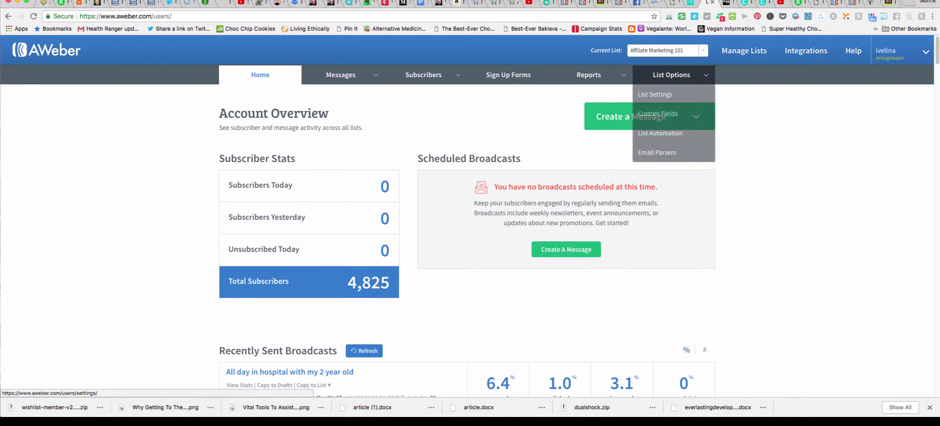
In List Settings Notifications, enter the sender's name and the notification e-mail address.
{"action": "left_click", "coordinate": [655, 94]}
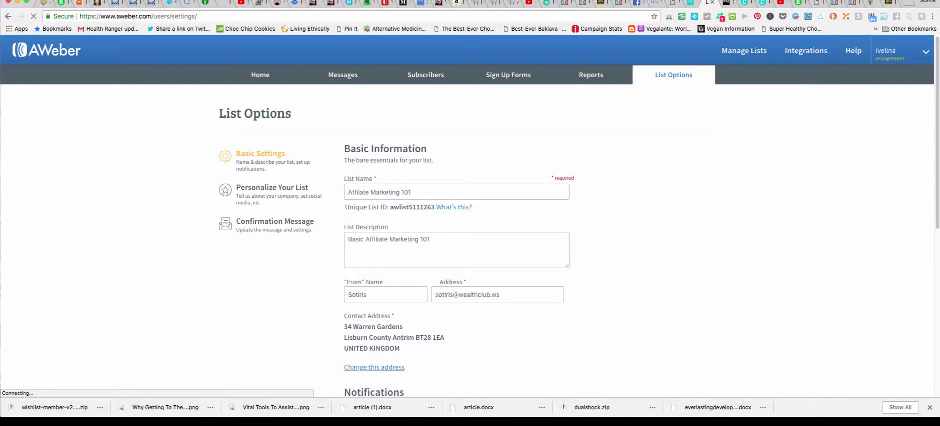
{"action": "scroll", "coordinate": [469, 216], "scroll_direction": "down", "scroll_amount": 3}
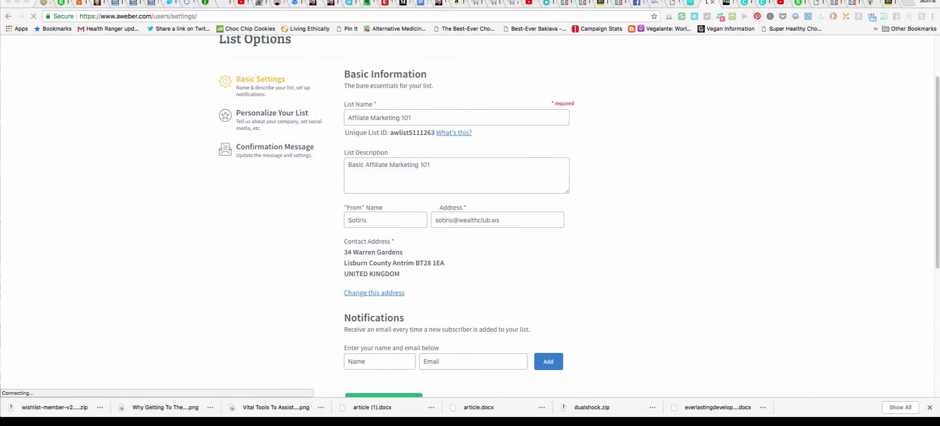
{"action": "scroll", "coordinate": [469, 213], "scroll_direction": "down", "scroll_amount": 1}
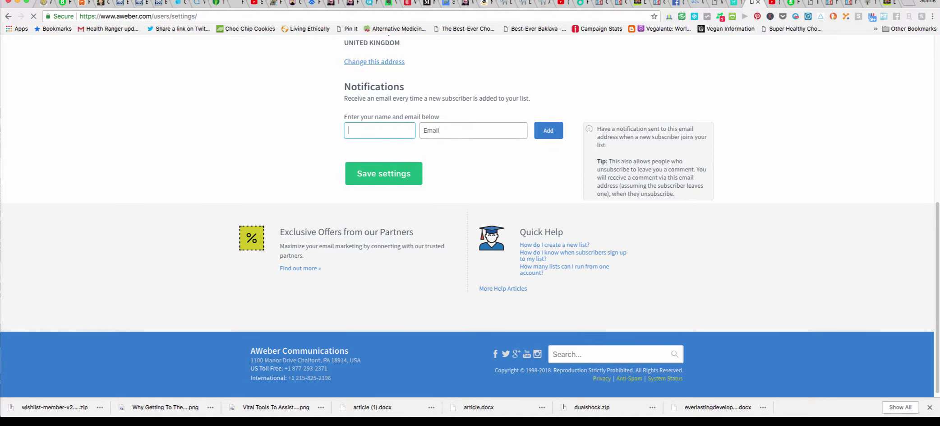
{"action": "type", "text": "Sotiris"}
{"action": "left_click", "coordinate": [473, 130]}
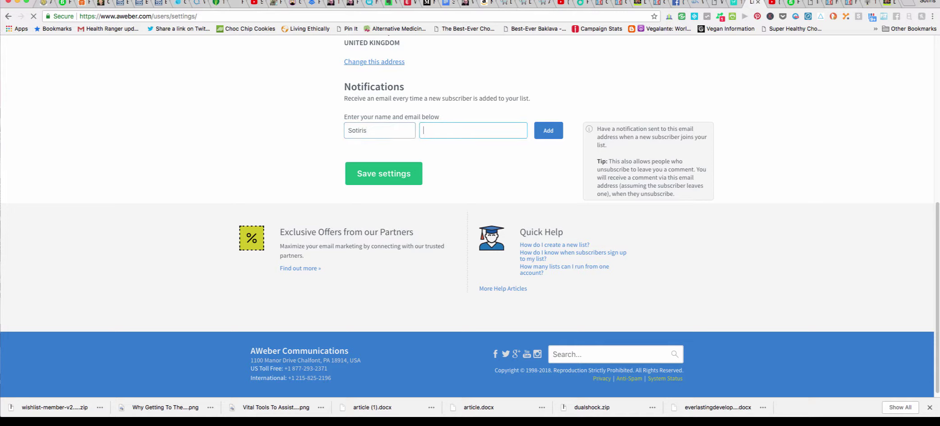
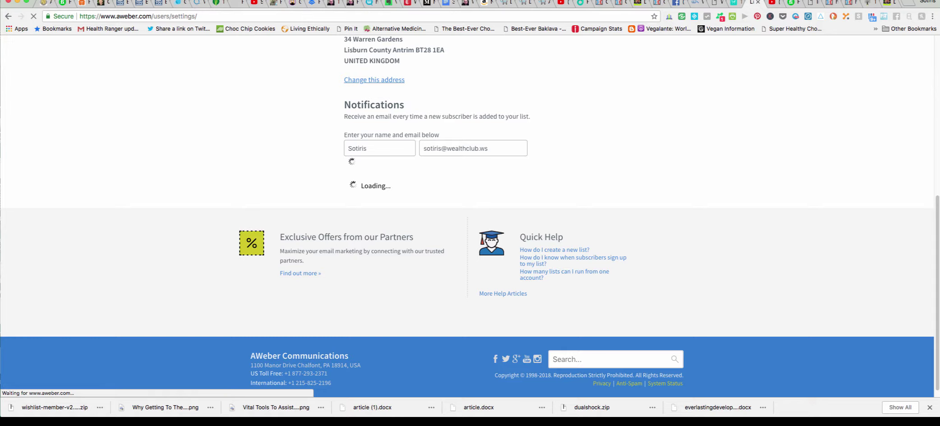
Switch from the AWeber settings tab to the ThriveCart product's Behavior rules page.
{"action": "key", "text": "ctrl+shift+Tab"}
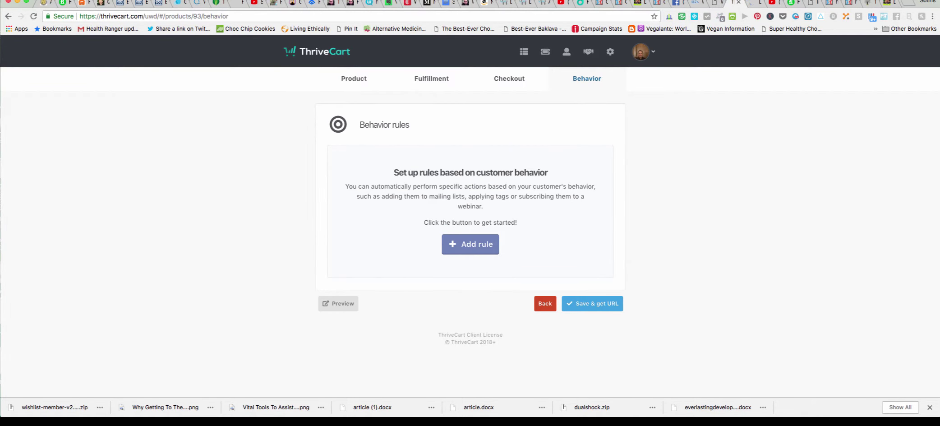
Add and save a rule: customers who purchase the main product join AWeber list 'Affilate Marketing 101'.
{"action": "left_click", "coordinate": [470, 243]}
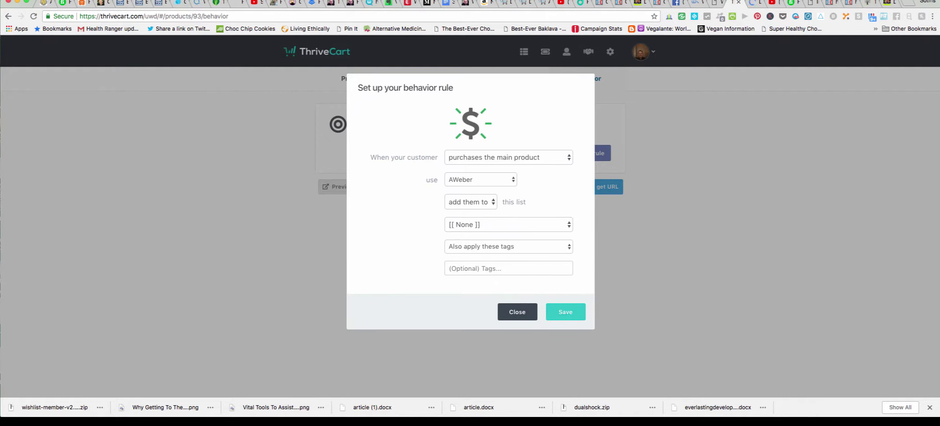
{"action": "left_click", "coordinate": [509, 157]}
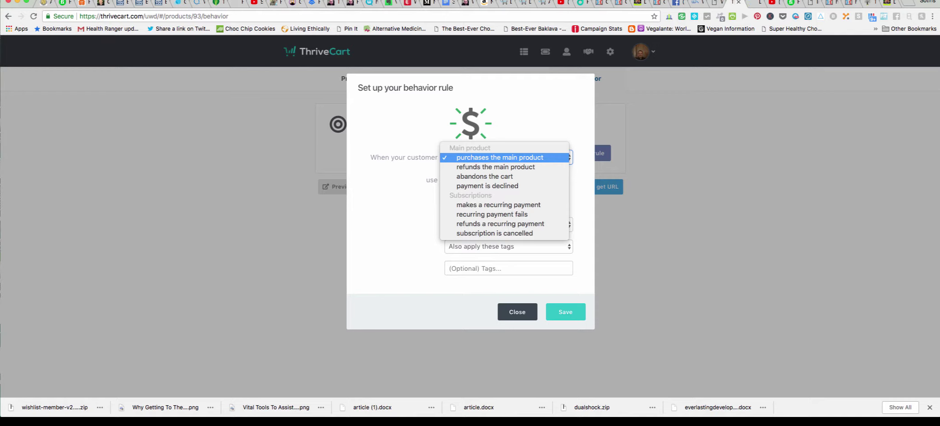
{"action": "key", "text": "Return"}
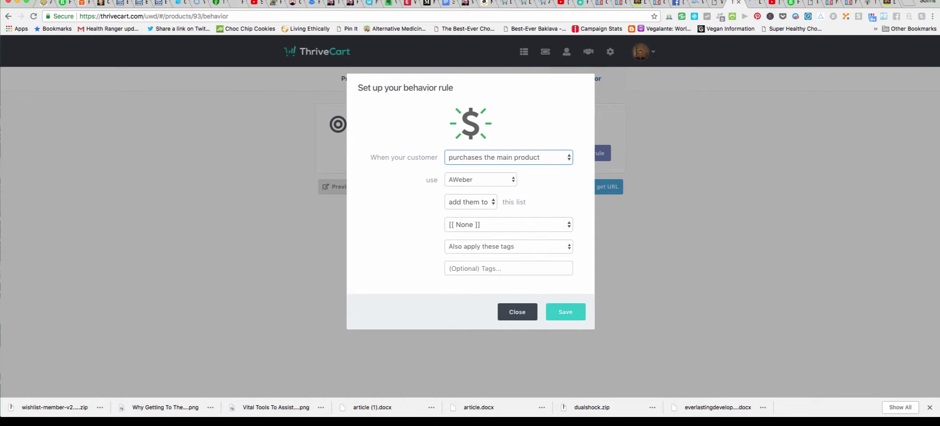
{"action": "left_click", "coordinate": [471, 202]}
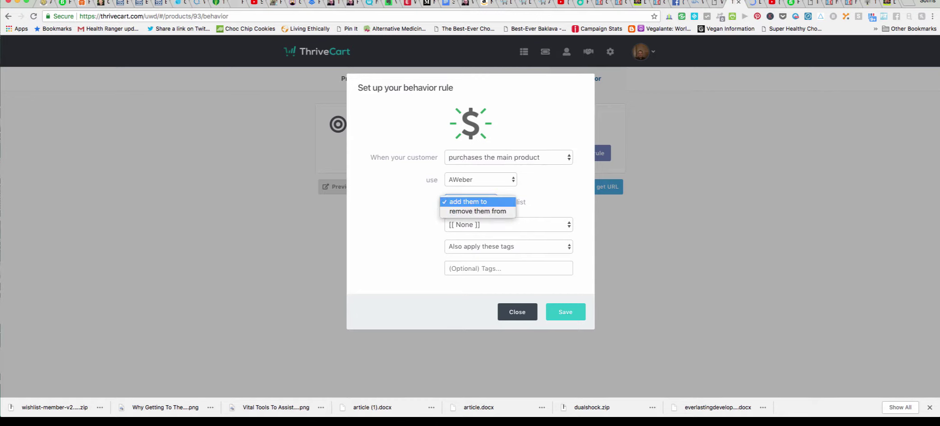
{"action": "key", "text": "Return"}
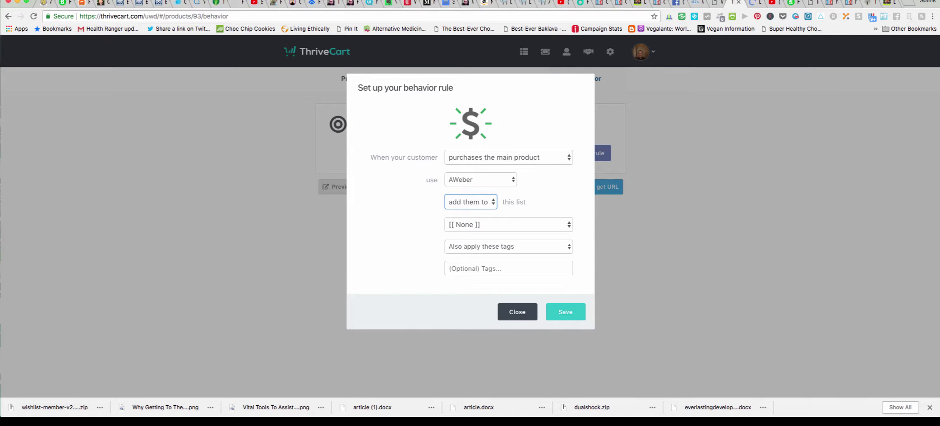
{"action": "left_click", "coordinate": [509, 224]}
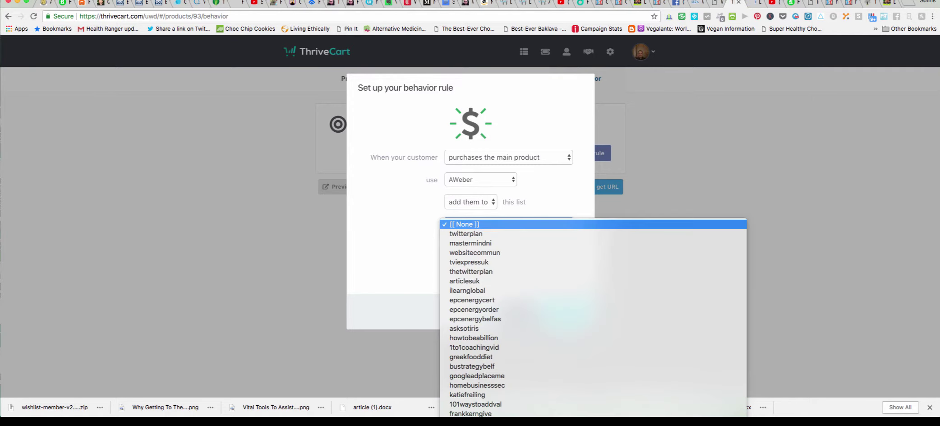
{"action": "scroll", "coordinate": [496, 329], "scroll_direction": "down", "scroll_amount": 15}
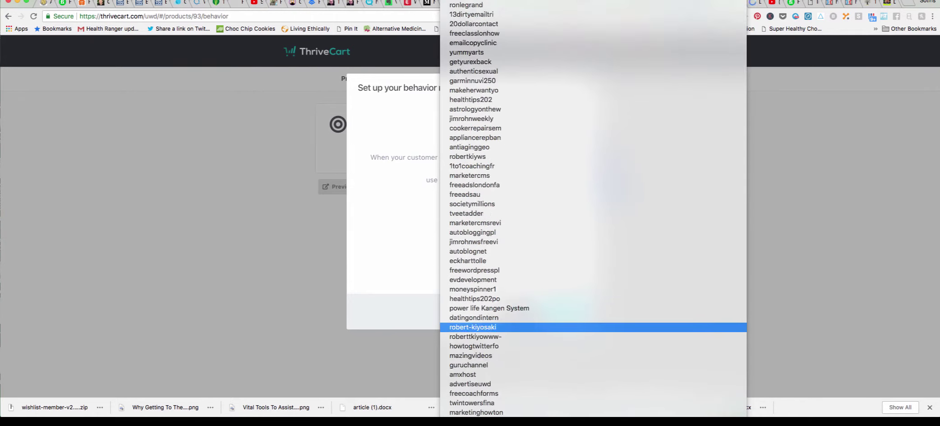
{"action": "scroll", "coordinate": [496, 329], "scroll_direction": "down", "scroll_amount": 12}
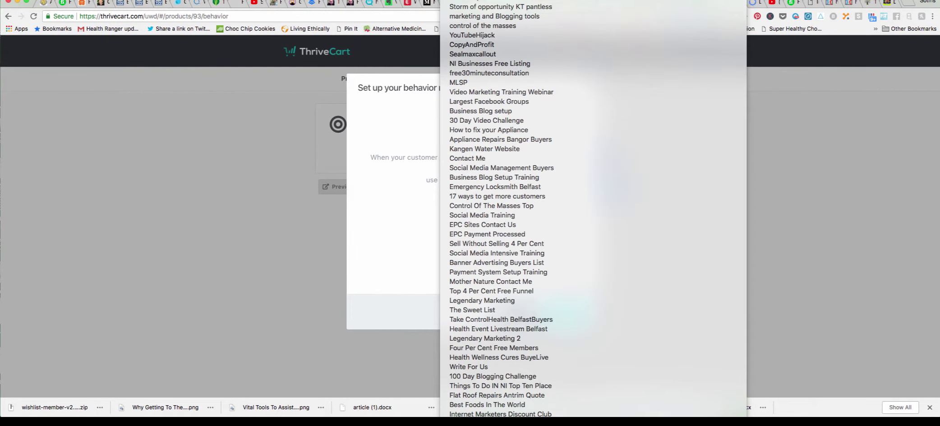
{"action": "key", "text": "Escape"}
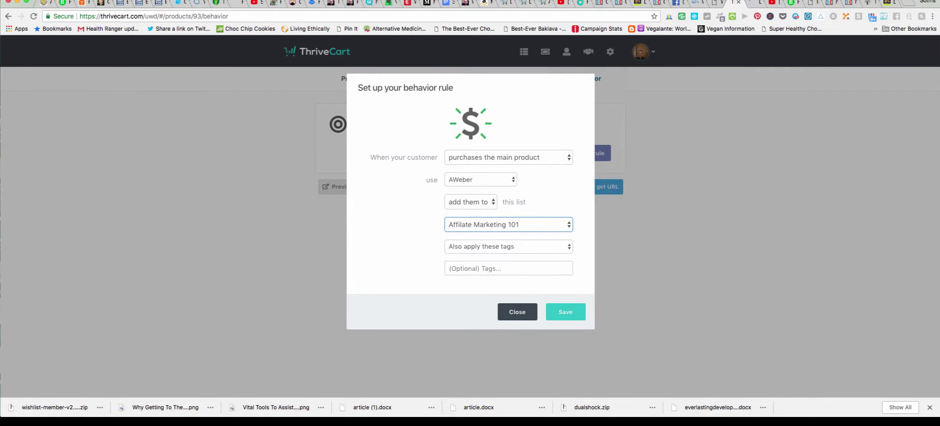
{"action": "left_click", "coordinate": [566, 312]}
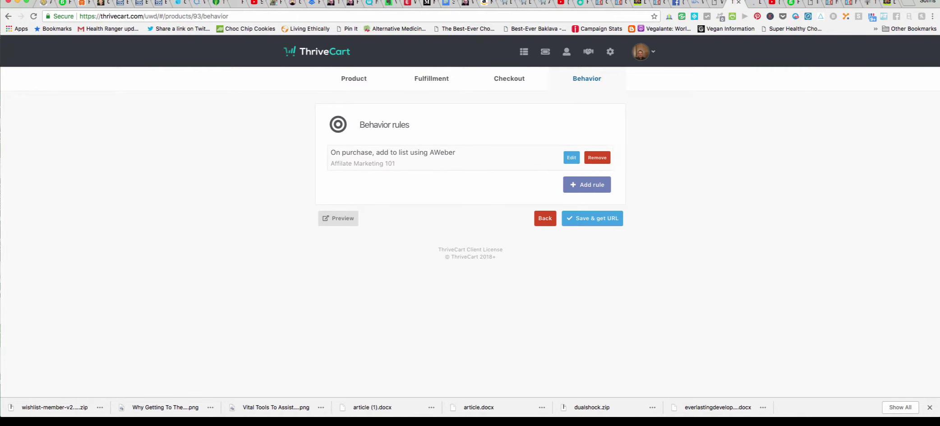
Save the product, then set its Wishlist fulfillment site to Internet Marketing Association.
{"action": "left_click", "coordinate": [593, 218]}
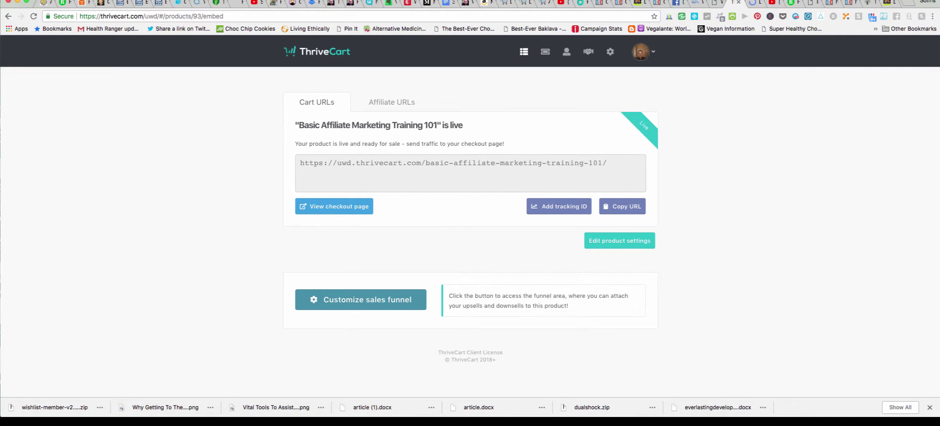
{"action": "left_click", "coordinate": [619, 241]}
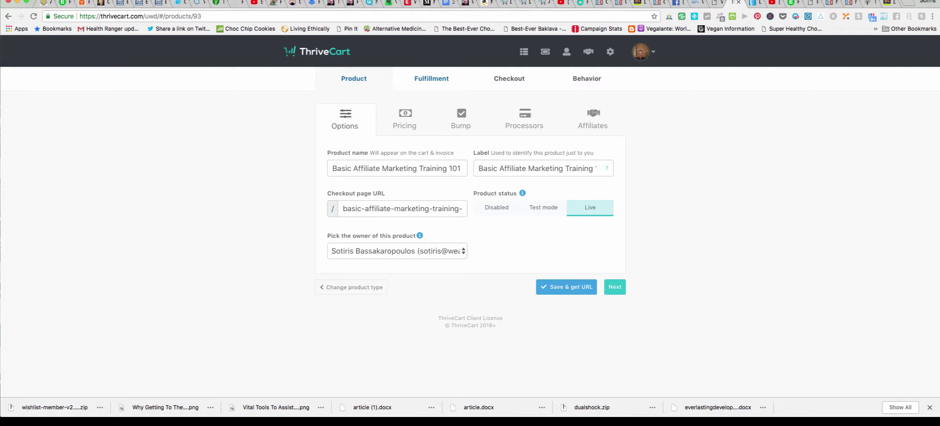
{"action": "left_click", "coordinate": [431, 78]}
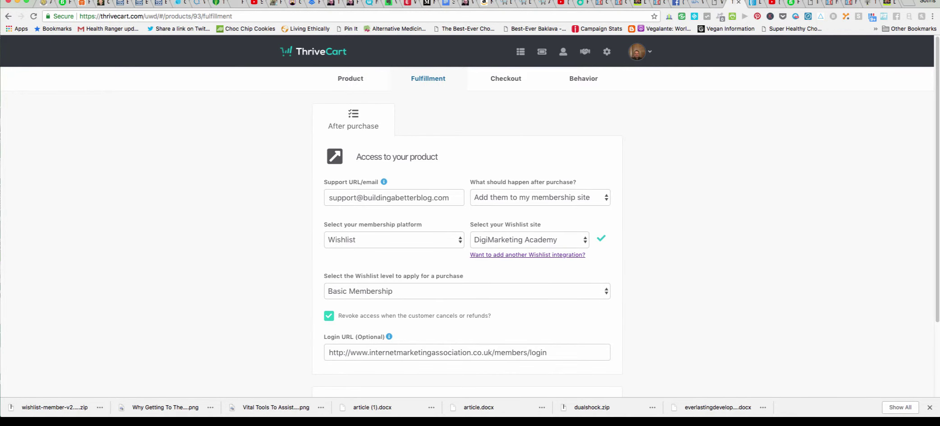
{"action": "left_click", "coordinate": [528, 240]}
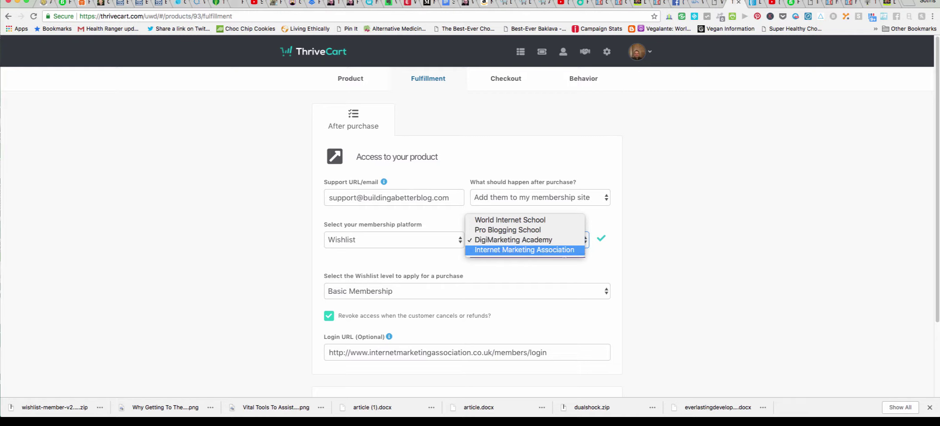
{"action": "left_click", "coordinate": [524, 250]}
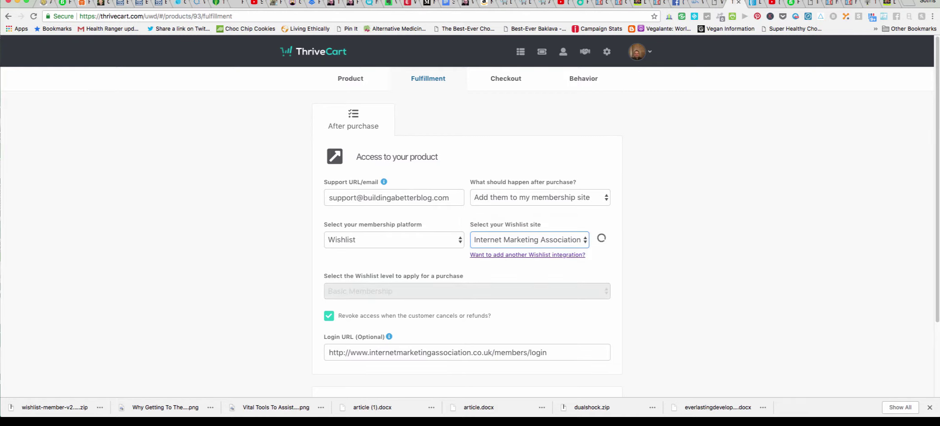
{"action": "key", "text": "ctrl+Tab"}
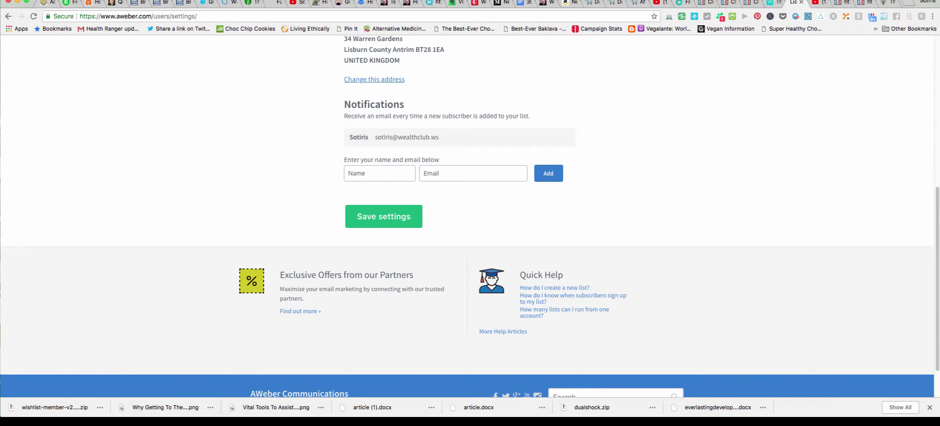
Disable the confirmation message for AWeber sign-up forms on Affilate Marketing 101 and save the settings.
{"action": "scroll", "coordinate": [469, 217], "scroll_direction": "up", "scroll_amount": 5}
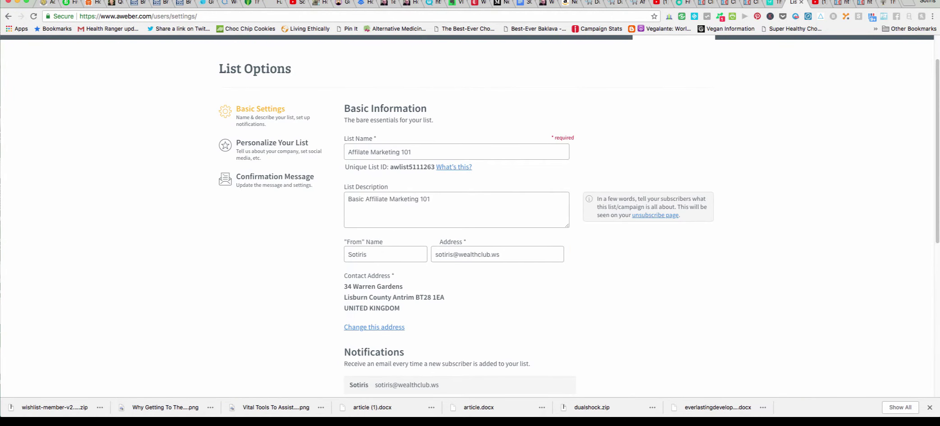
{"action": "scroll", "coordinate": [470, 217], "scroll_direction": "down", "scroll_amount": 2}
{"action": "scroll", "coordinate": [469, 216], "scroll_direction": "up", "scroll_amount": 3}
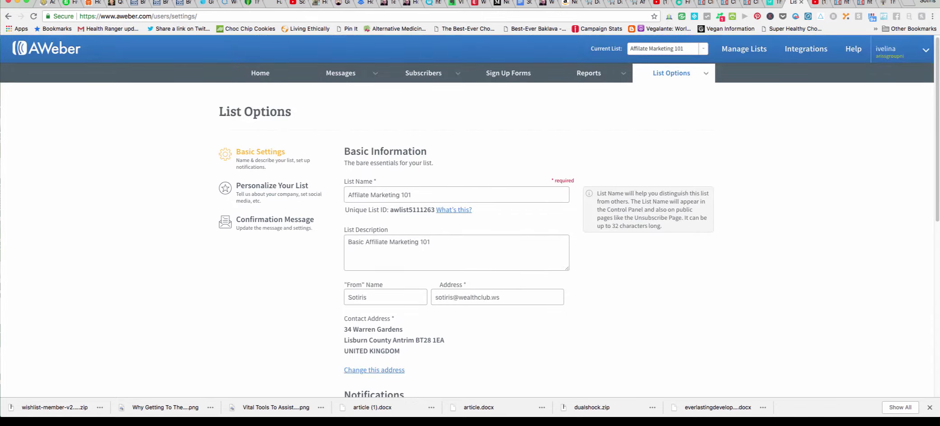
{"action": "scroll", "coordinate": [469, 217], "scroll_direction": "down", "scroll_amount": 4}
{"action": "scroll", "coordinate": [469, 217], "scroll_direction": "up", "scroll_amount": 3}
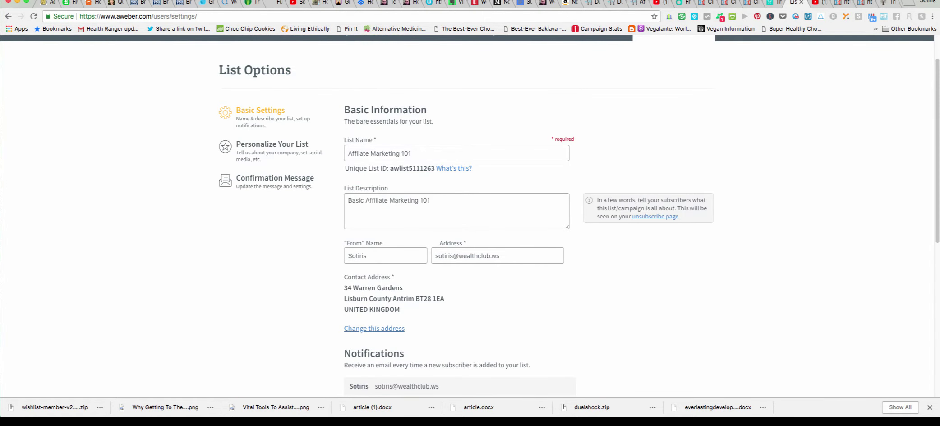
{"action": "left_click", "coordinate": [275, 178]}
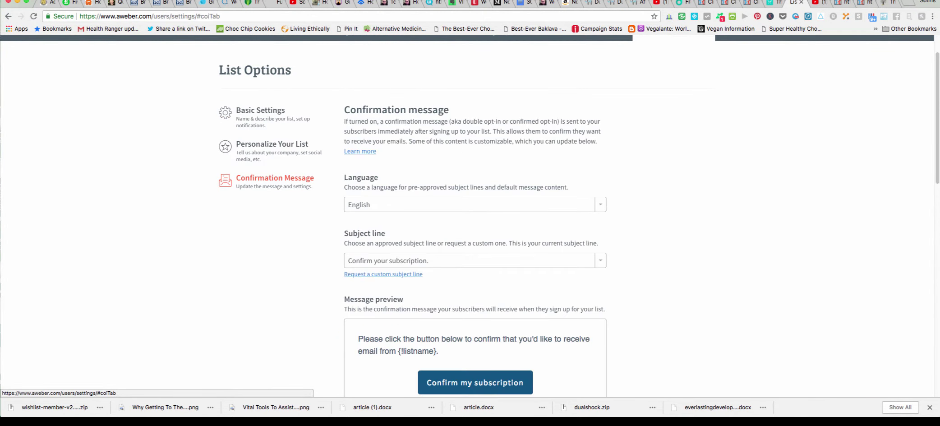
{"action": "scroll", "coordinate": [469, 217], "scroll_direction": "down", "scroll_amount": 7}
{"action": "scroll", "coordinate": [470, 216], "scroll_direction": "down", "scroll_amount": 2}
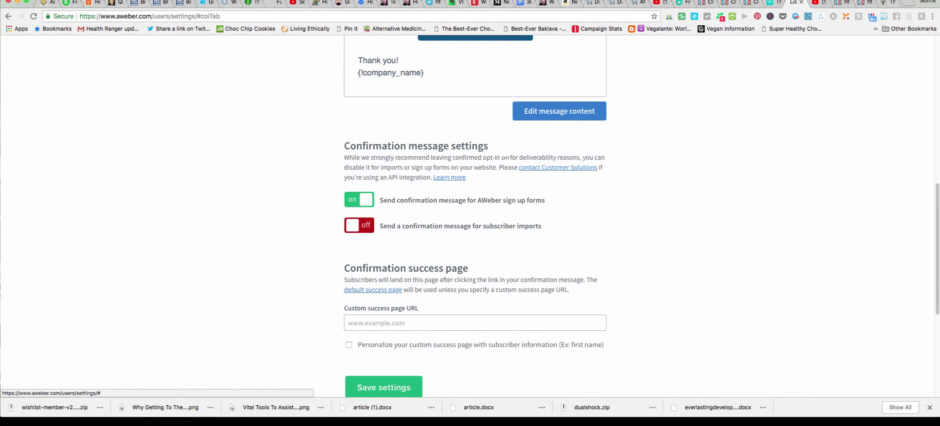
{"action": "left_click", "coordinate": [359, 199]}
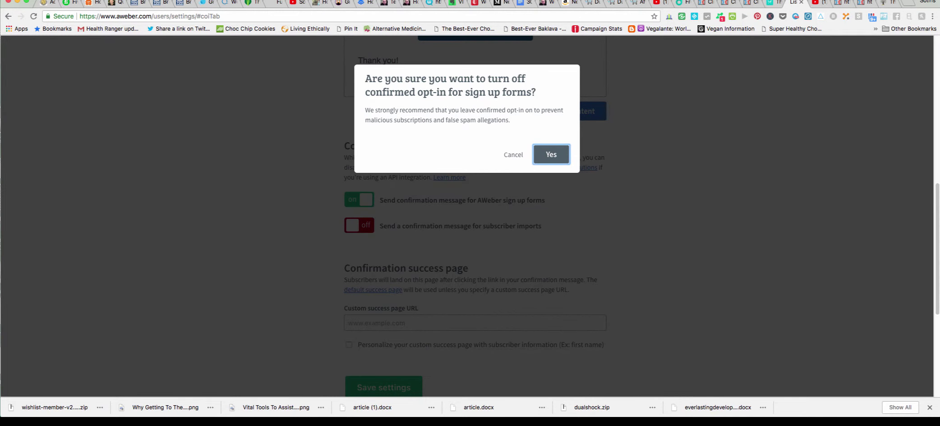
{"action": "key", "text": "Return"}
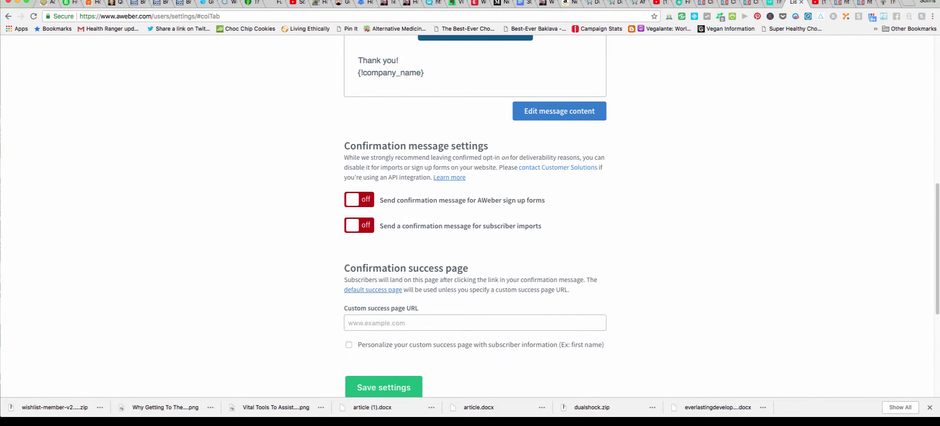
{"action": "scroll", "coordinate": [469, 217], "scroll_direction": "down", "scroll_amount": 2}
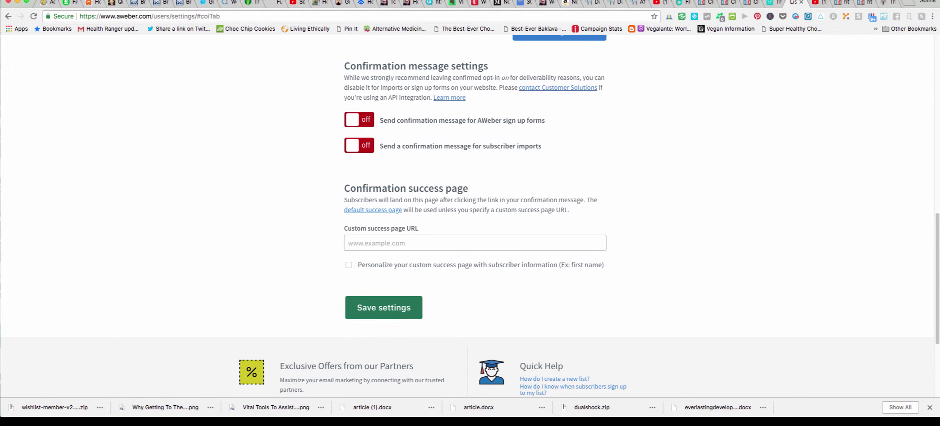
{"action": "left_click", "coordinate": [384, 307]}
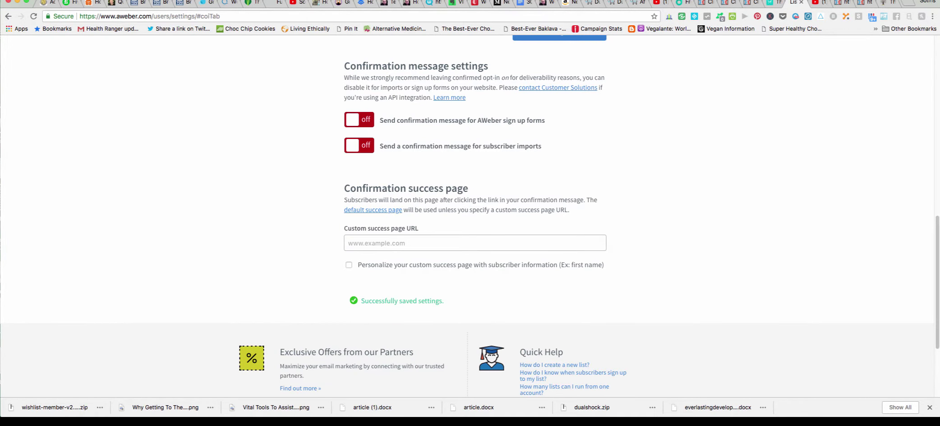
{"action": "scroll", "coordinate": [470, 217], "scroll_direction": "up", "scroll_amount": 10}
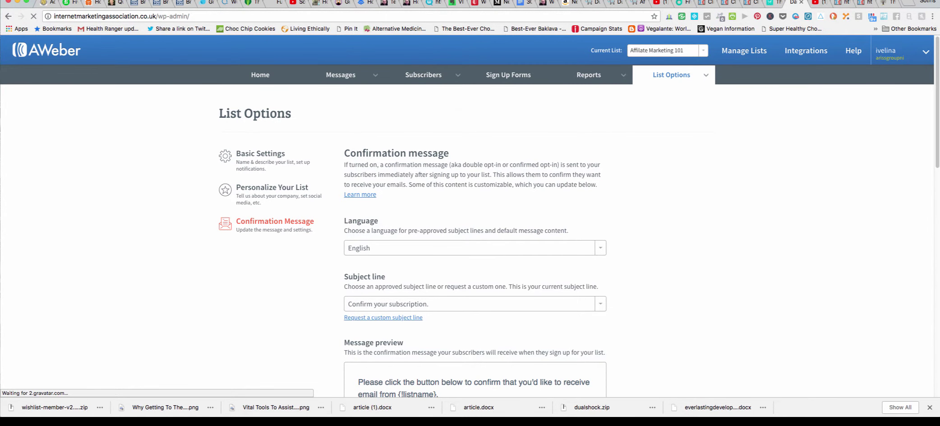
Check the WishList Member dashboard stats and the Basic Affiliate Marketing 101 level's members.
{"action": "scroll", "coordinate": [41, 252], "scroll_direction": "down", "scroll_amount": 1}
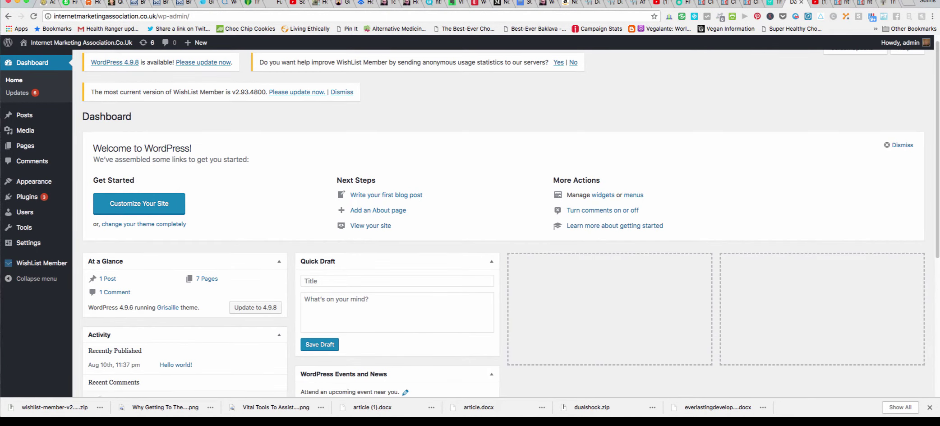
{"action": "mouse_move", "coordinate": [40, 263]}
{"action": "left_click", "coordinate": [94, 264]}
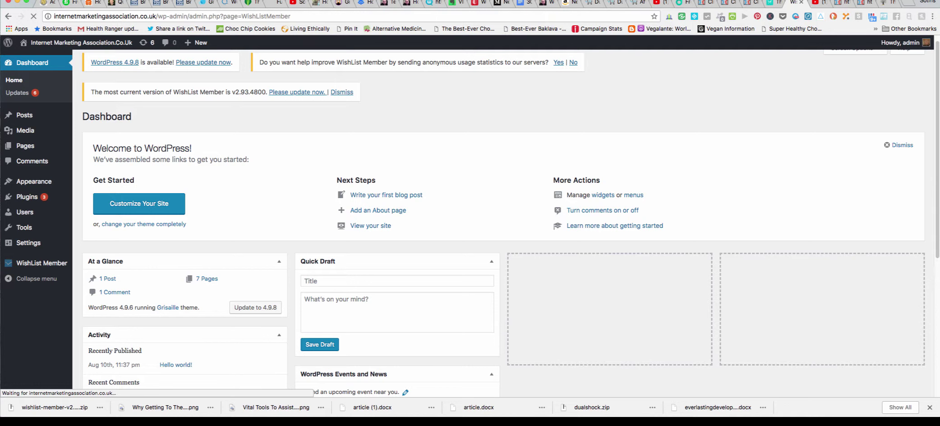
{"action": "scroll", "coordinate": [496, 226], "scroll_direction": "down", "scroll_amount": 3}
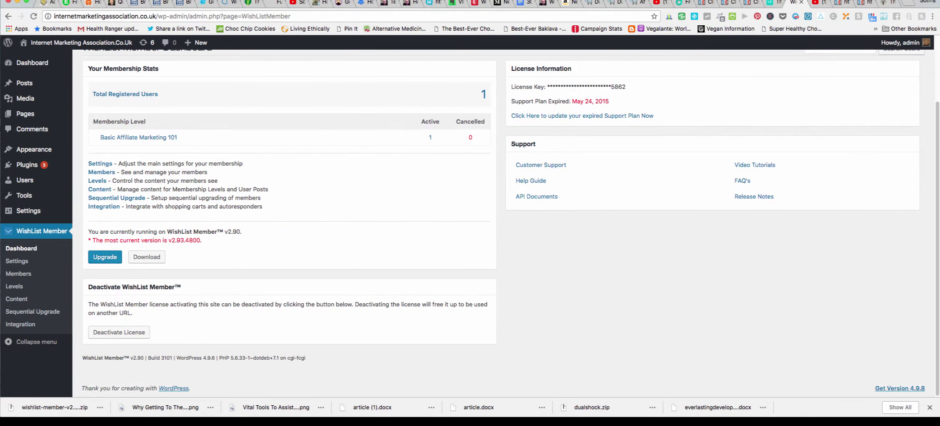
{"action": "scroll", "coordinate": [497, 226], "scroll_direction": "up", "scroll_amount": 3}
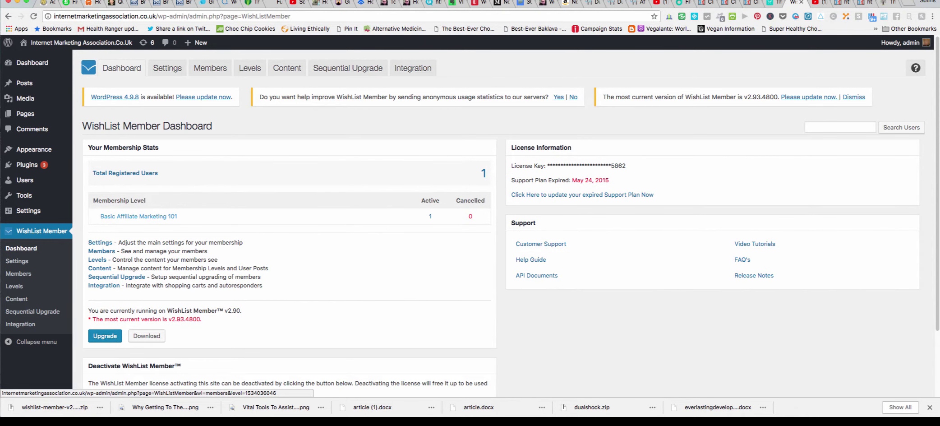
{"action": "left_click", "coordinate": [138, 217]}
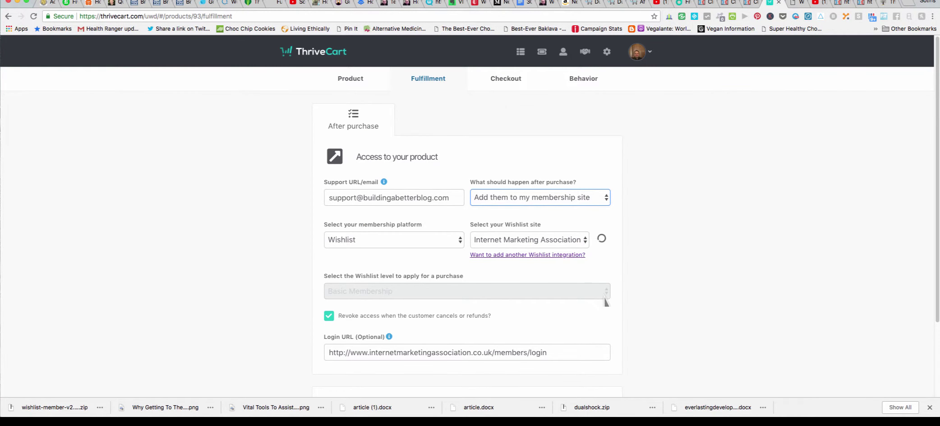
Keep Internet Marketing Association as the Wishlist site and continue to the checkout step.
{"action": "left_click", "coordinate": [528, 240]}
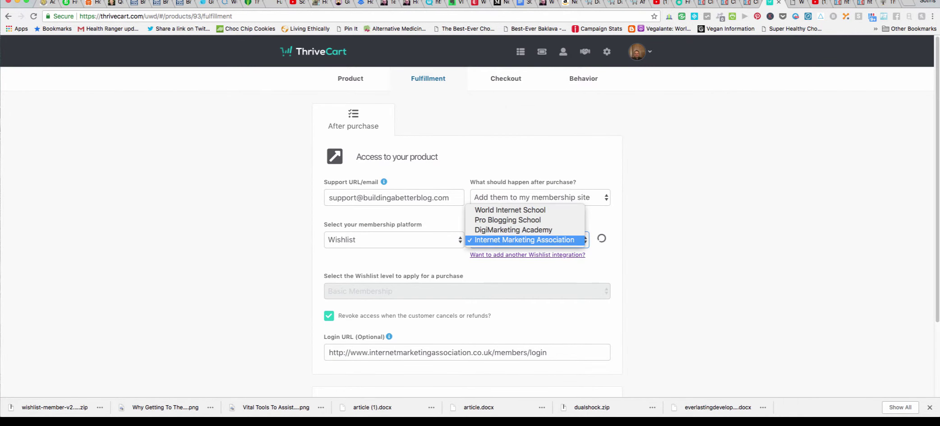
{"action": "key", "text": "Return"}
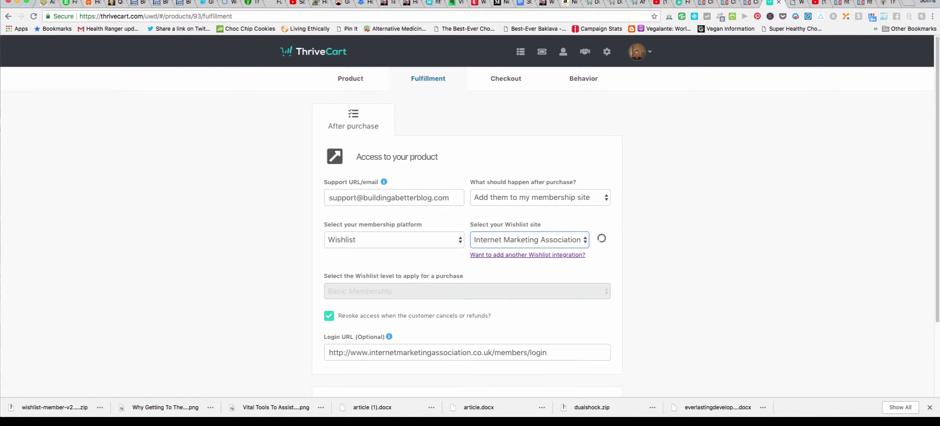
{"action": "scroll", "coordinate": [467, 216], "scroll_direction": "down", "scroll_amount": 5}
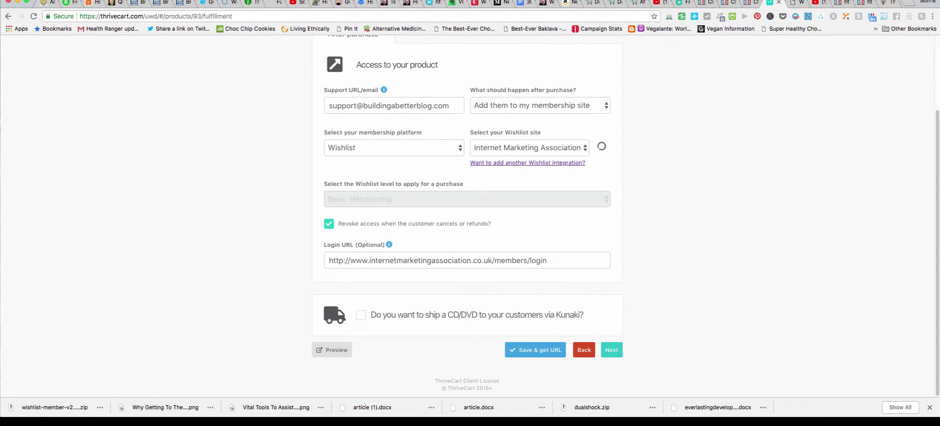
{"action": "left_click", "coordinate": [612, 350]}
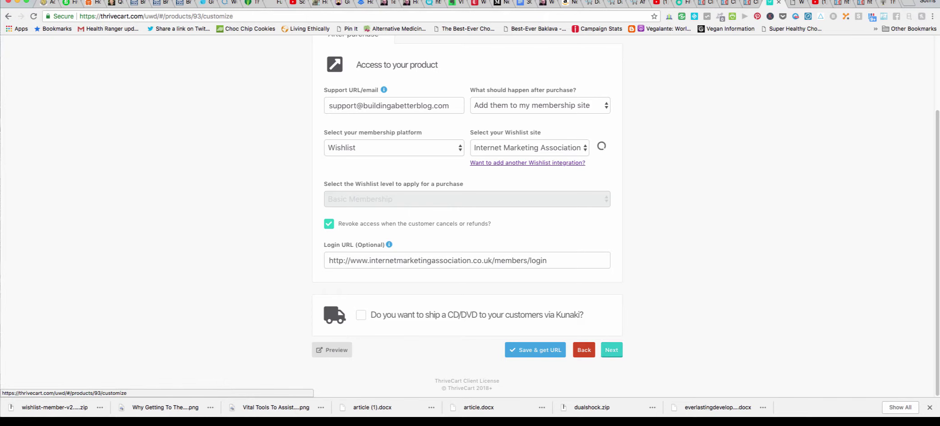
Step past the checkout template, success page, tracking and behavior settings, then save the product.
{"action": "scroll", "coordinate": [467, 217], "scroll_direction": "down", "scroll_amount": 3}
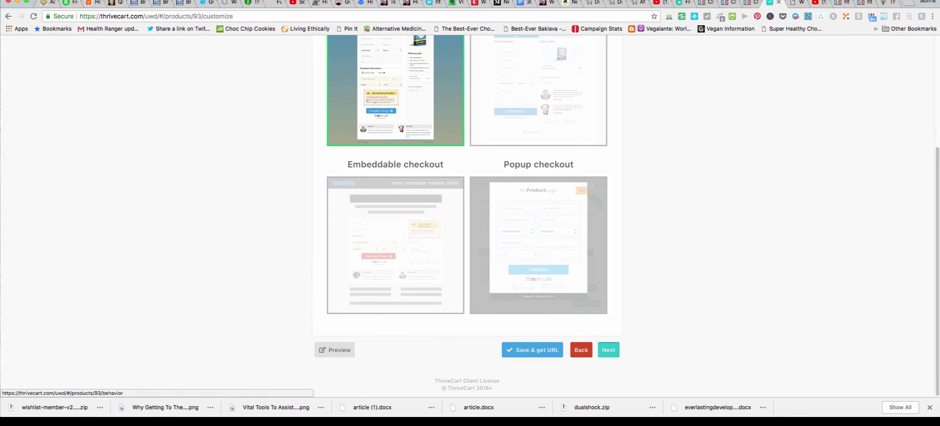
{"action": "left_click", "coordinate": [609, 349]}
{"action": "scroll", "coordinate": [467, 217], "scroll_direction": "down", "scroll_amount": 2}
{"action": "left_click", "coordinate": [609, 349]}
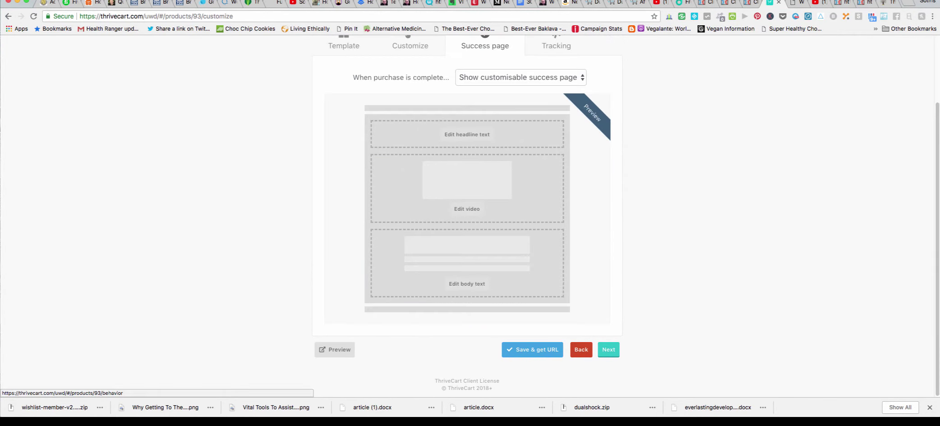
{"action": "left_click", "coordinate": [608, 349]}
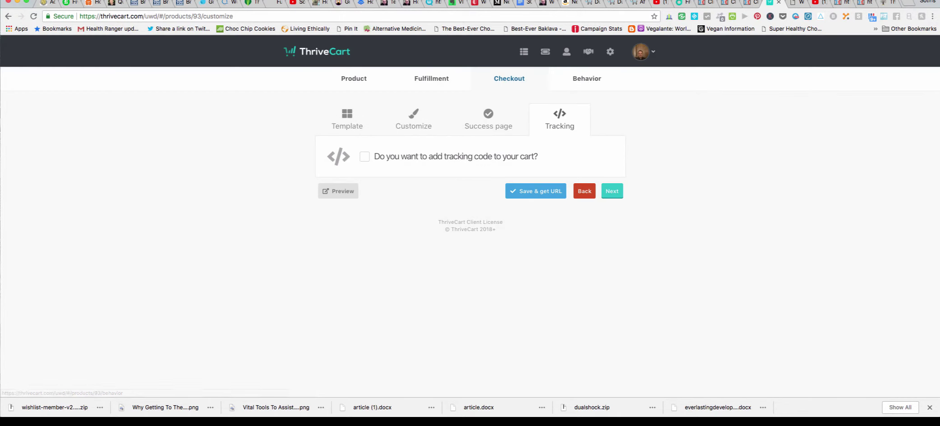
{"action": "left_click", "coordinate": [612, 191]}
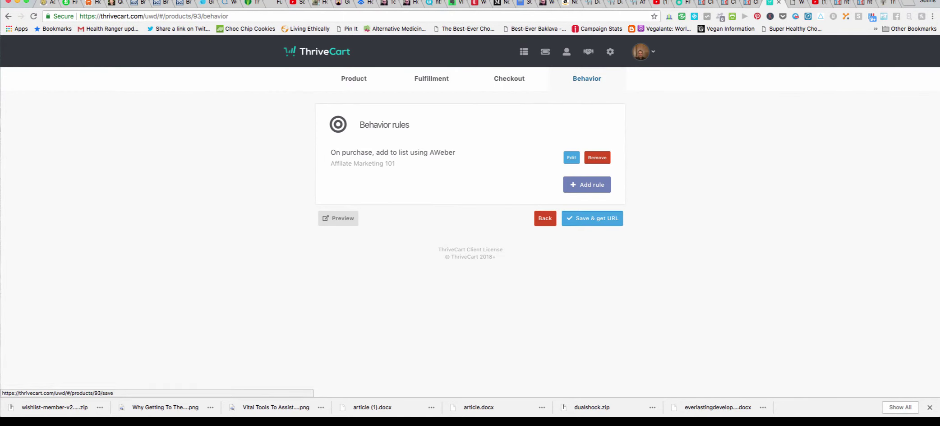
{"action": "left_click", "coordinate": [593, 218]}
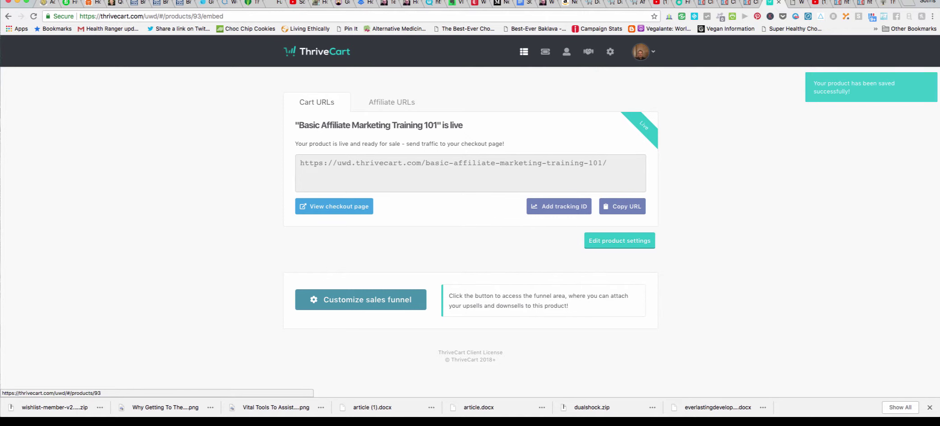
Return from the product-is-live page to the product's Fulfillment settings.
{"action": "left_click", "coordinate": [620, 241]}
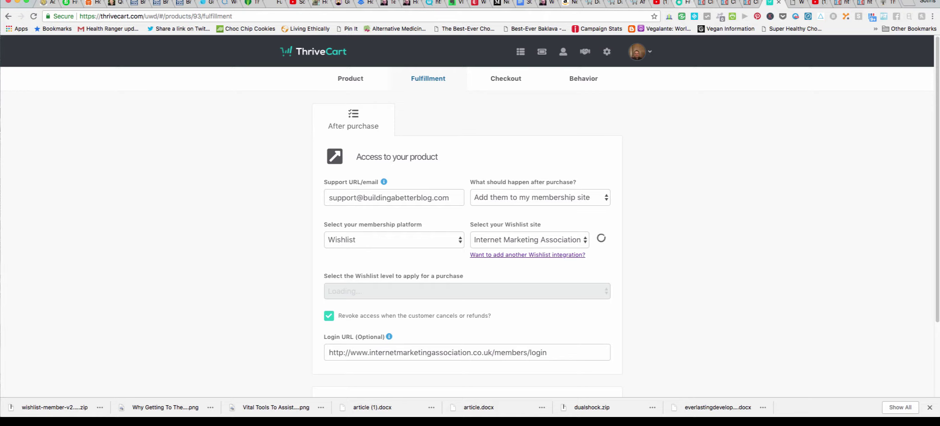
Try DigiMarketing Academy as the Wishlist site, then reload the fulfillment page to restore Internet Marketing Association.
{"action": "left_click", "coordinate": [794, 2]}
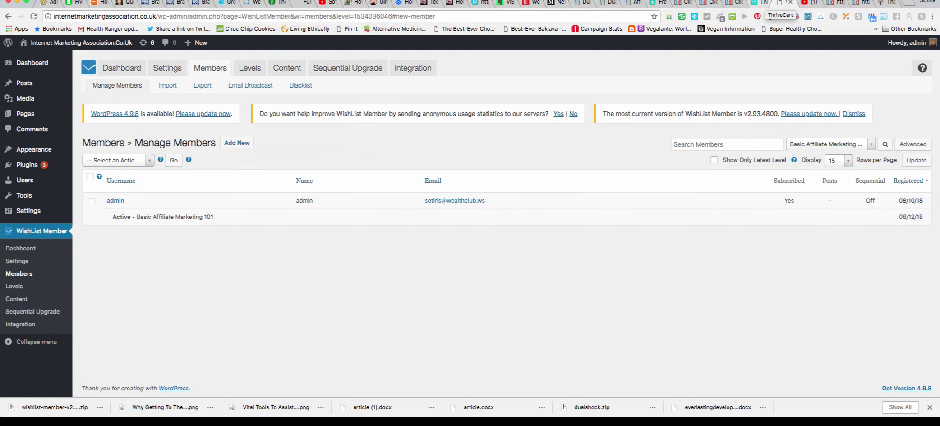
{"action": "left_click", "coordinate": [758, 2]}
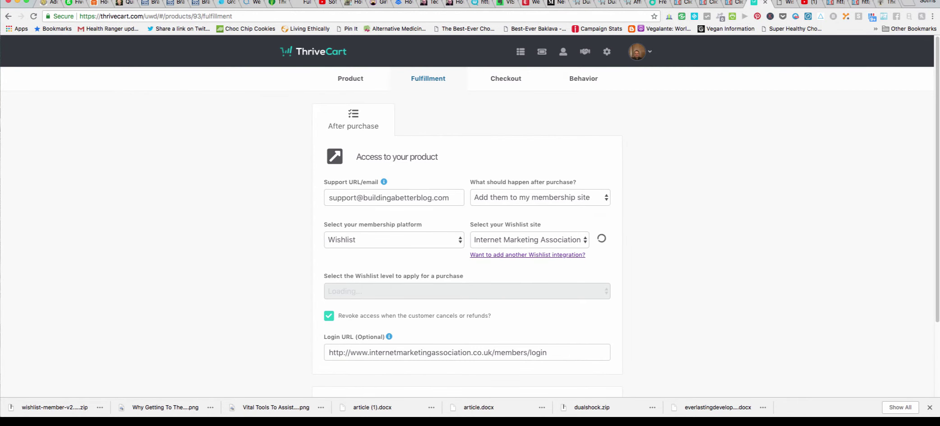
{"action": "left_click", "coordinate": [527, 239]}
{"action": "key", "text": "Up"}
{"action": "key", "text": "Return"}
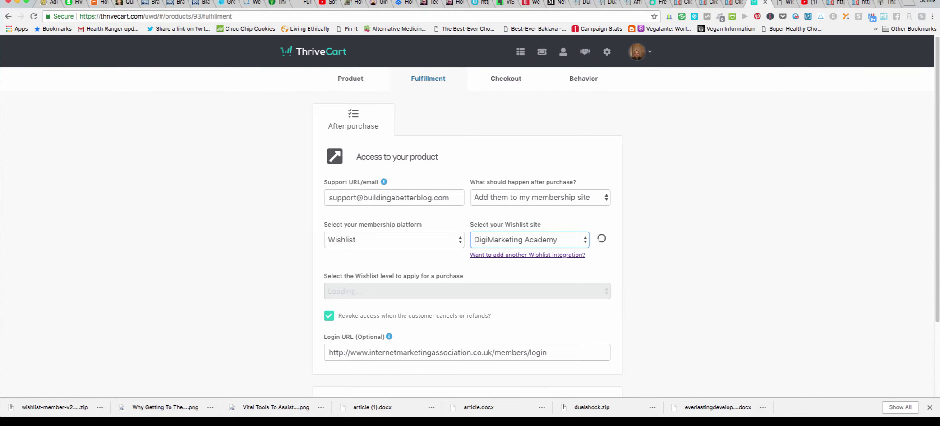
{"action": "key", "text": "super+l"}
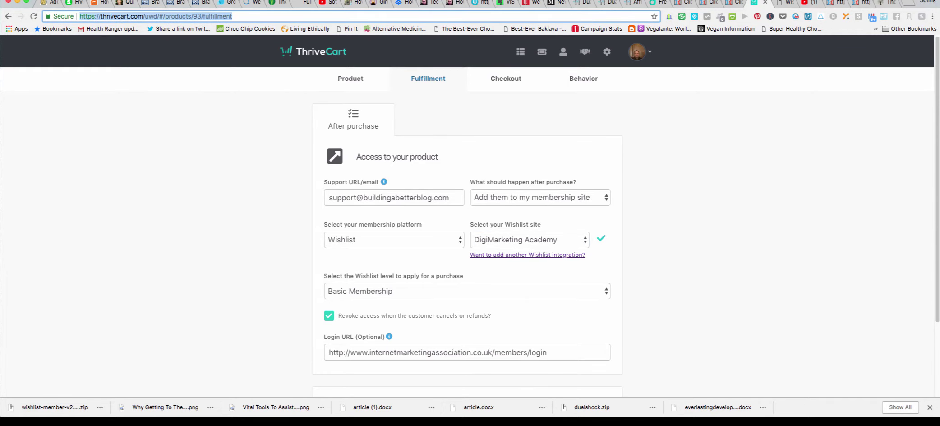
{"action": "key", "text": "Return"}
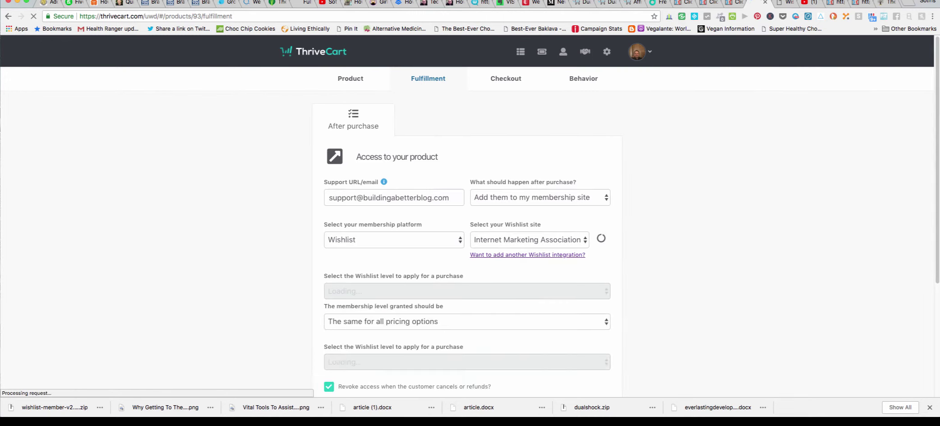
View the four connected Wishlist site integrations, then back out through Settings to the Products dashboard.
{"action": "left_click", "coordinate": [540, 256]}
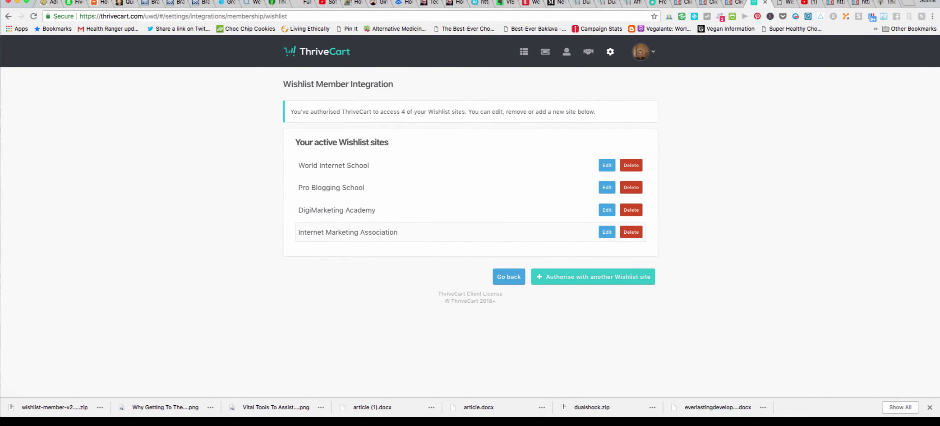
{"action": "left_click", "coordinate": [509, 277]}
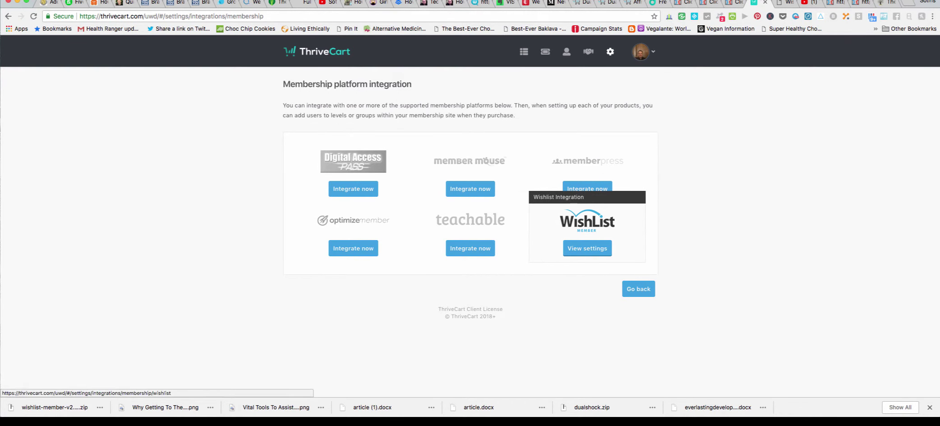
{"action": "left_click", "coordinate": [638, 288]}
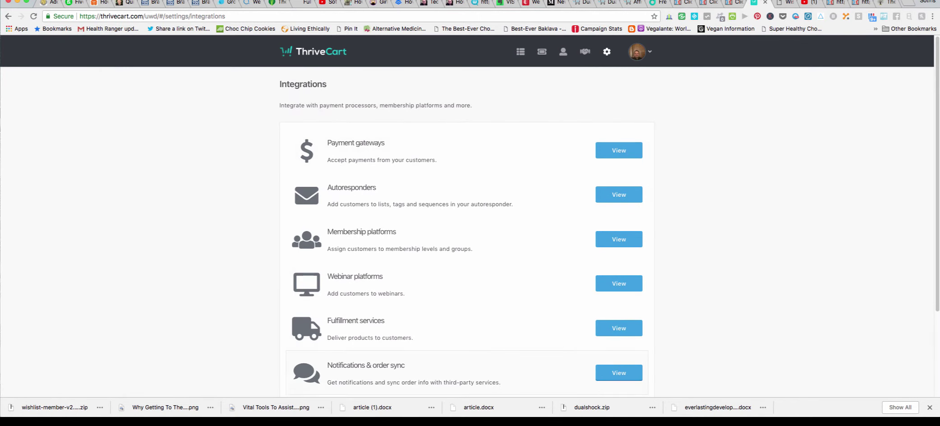
{"action": "scroll", "coordinate": [619, 283], "scroll_direction": "down", "scroll_amount": 5}
{"action": "left_click", "coordinate": [636, 361]}
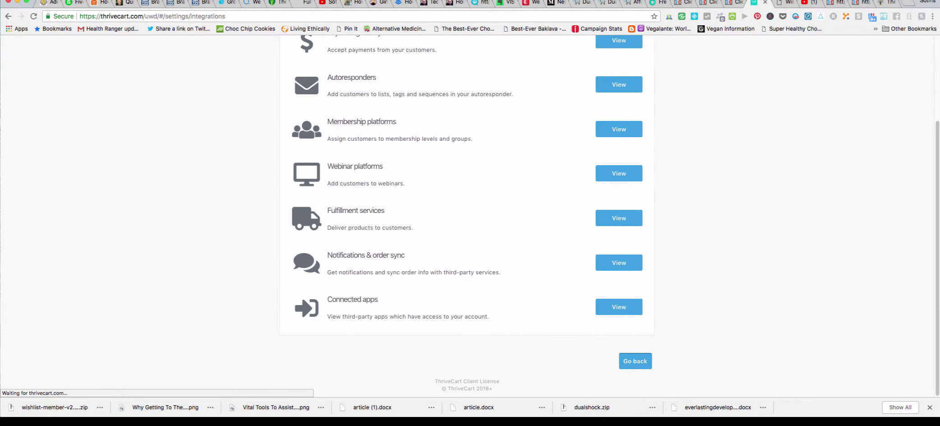
{"action": "scroll", "coordinate": [467, 217], "scroll_direction": "down", "scroll_amount": 2}
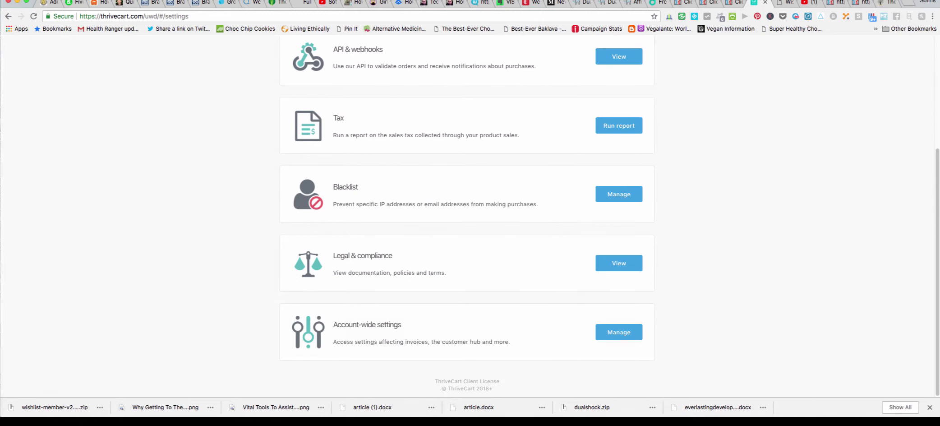
{"action": "scroll", "coordinate": [467, 217], "scroll_direction": "up", "scroll_amount": 7}
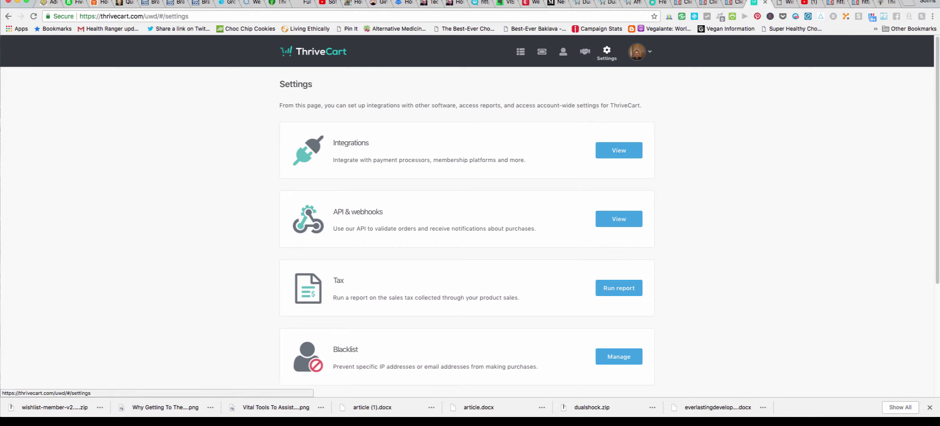
{"action": "left_click", "coordinate": [521, 51]}
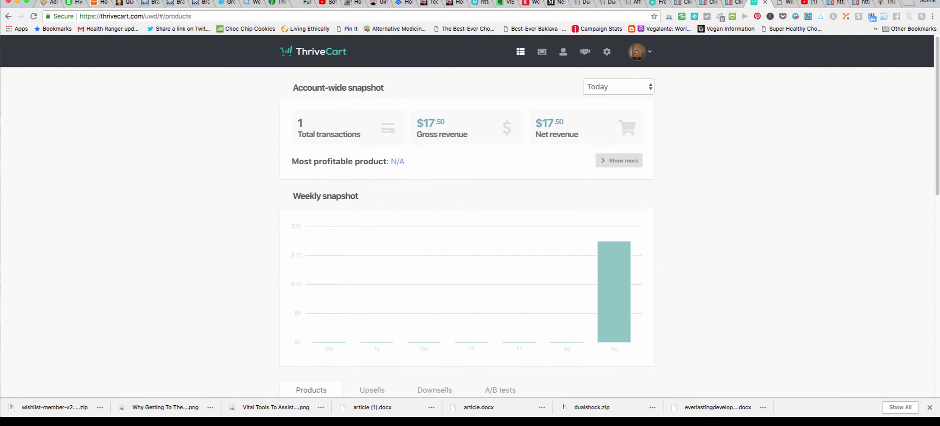
Open Basic Affiliate Marketing Training 101, look over its Pricing, Bump and Processors settings, then Fulfillment.
{"action": "scroll", "coordinate": [470, 216], "scroll_direction": "down", "scroll_amount": 5}
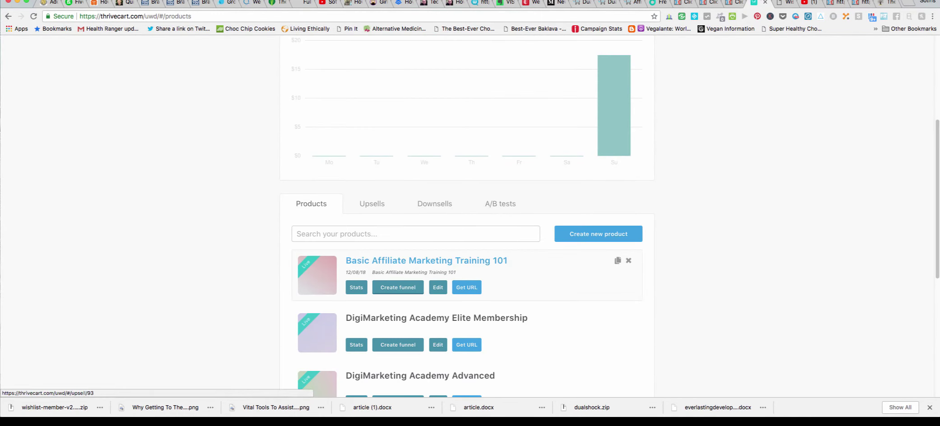
{"action": "left_click", "coordinate": [437, 287]}
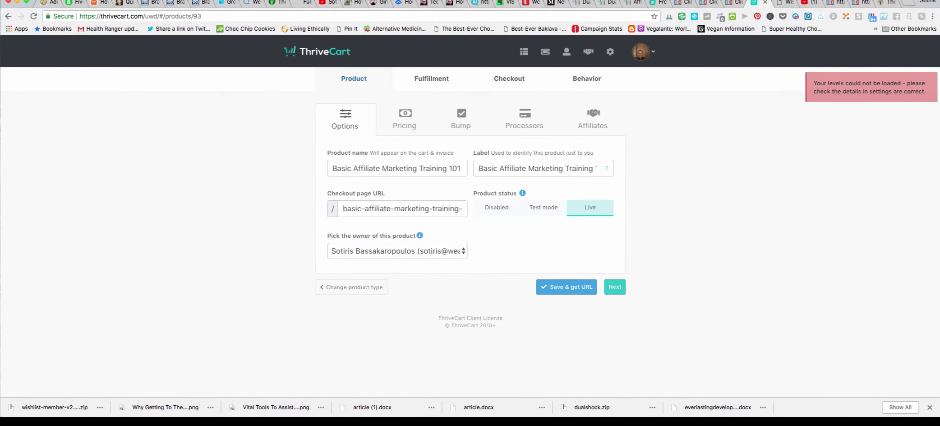
{"action": "left_click", "coordinate": [405, 120]}
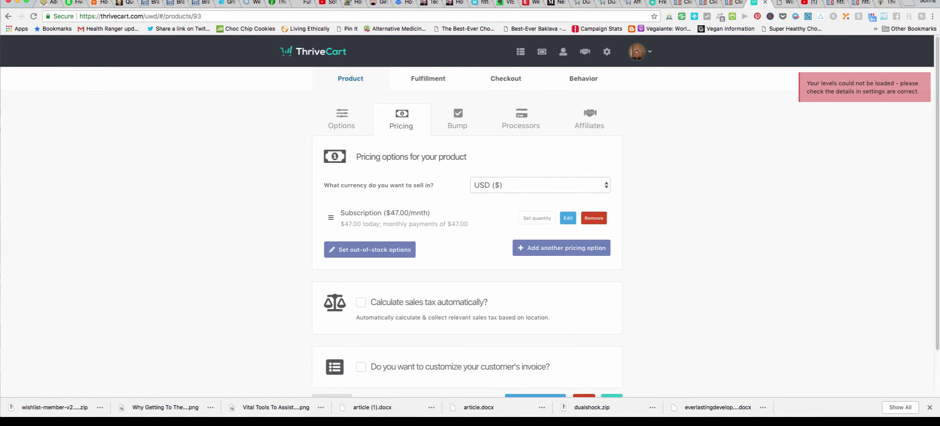
{"action": "left_click", "coordinate": [458, 120]}
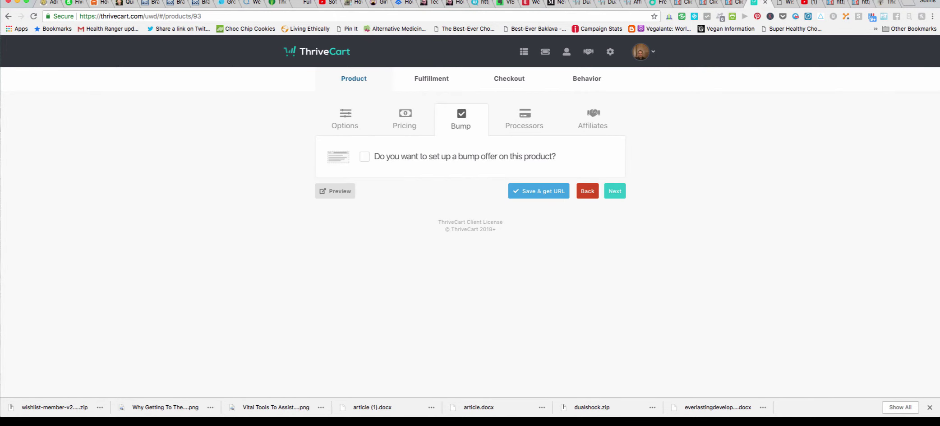
{"action": "left_click", "coordinate": [525, 120]}
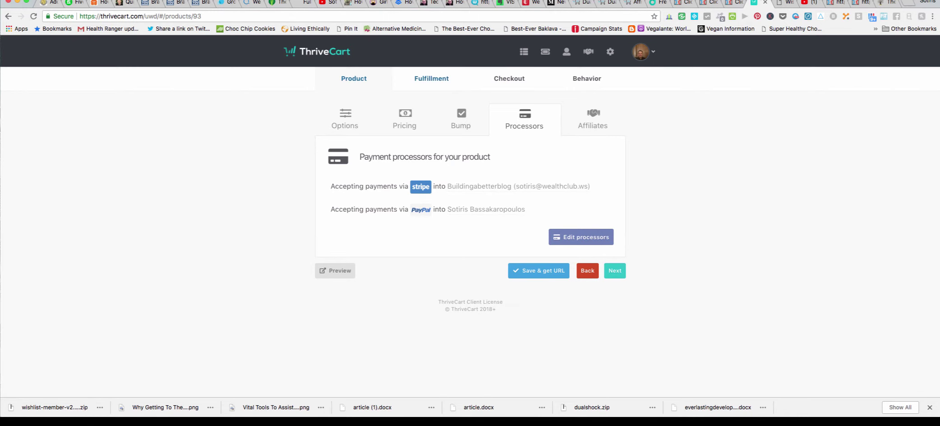
{"action": "left_click", "coordinate": [432, 78]}
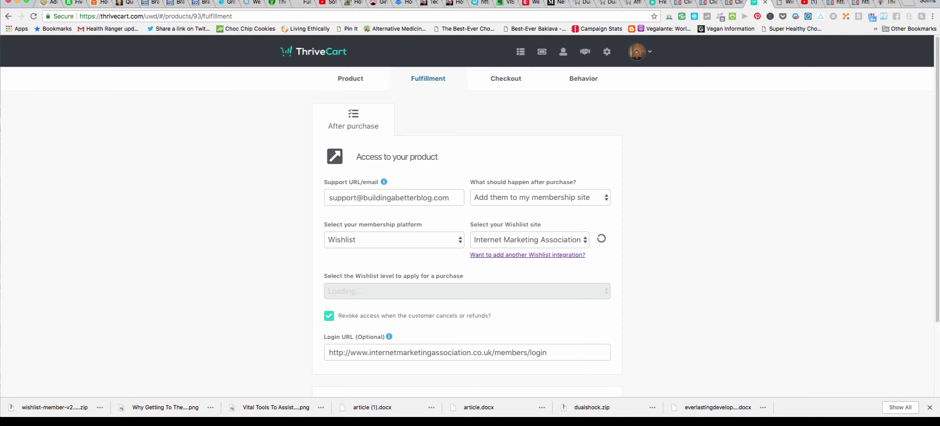
Select DigiMarketing Academy as the Wishlist site after briefly trying Internet Marketing Association.
{"action": "left_click", "coordinate": [528, 240]}
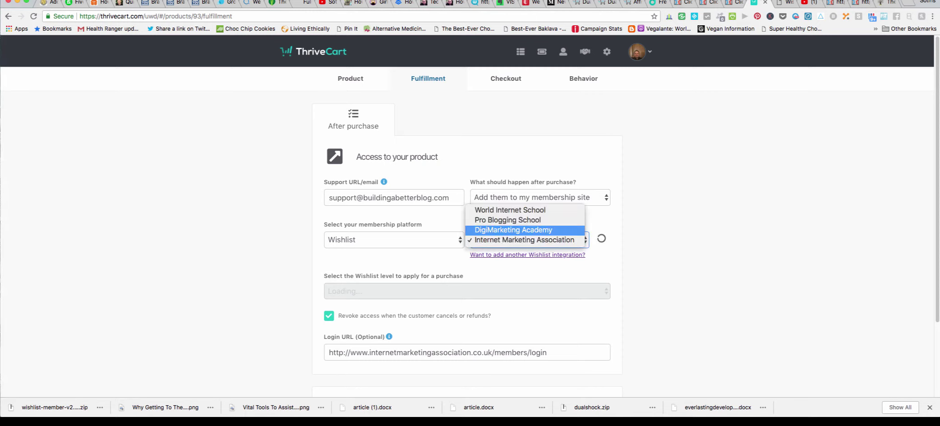
{"action": "key", "text": "Return"}
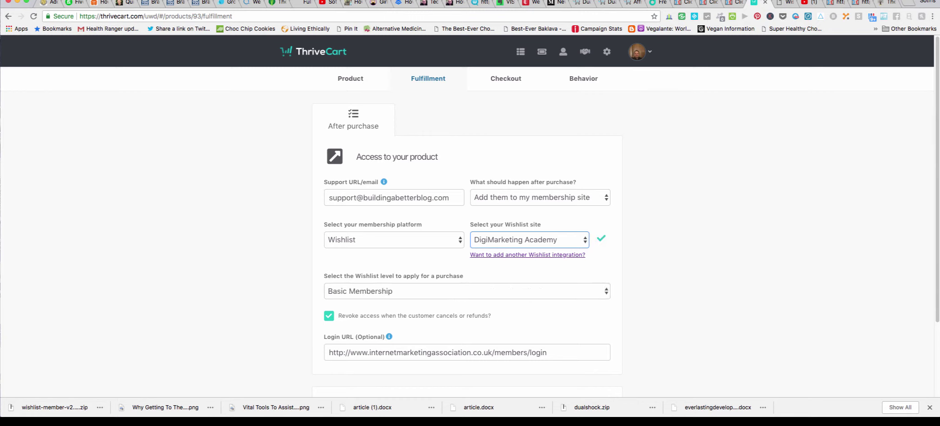
{"action": "key", "text": "space"}
{"action": "key", "text": "Down"}
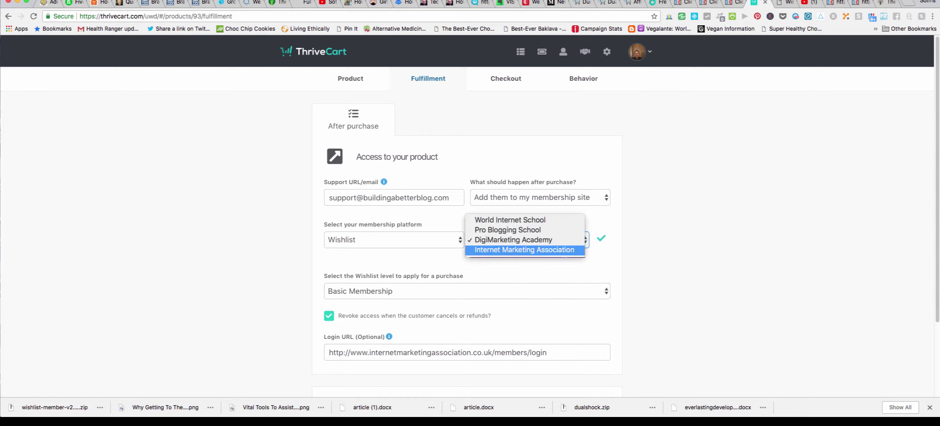
{"action": "key", "text": "Return"}
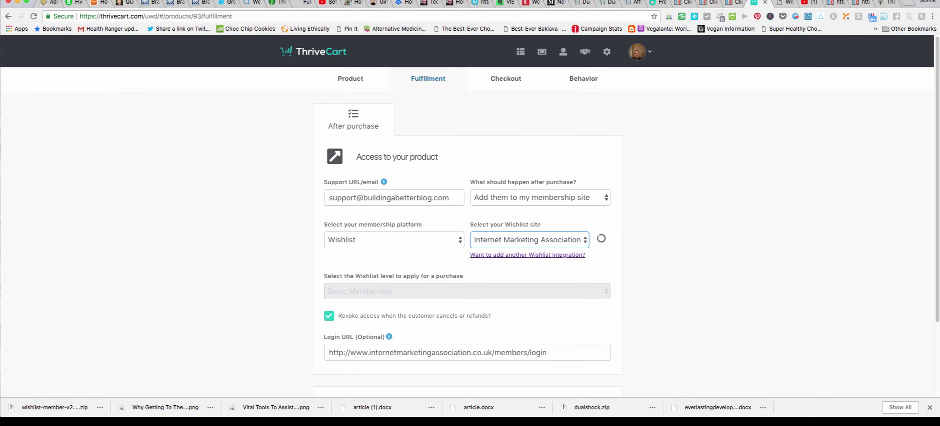
{"action": "key", "text": "space"}
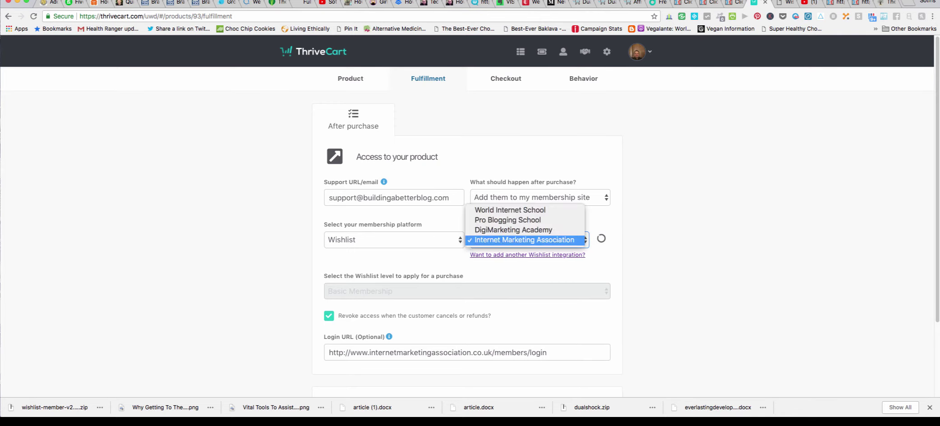
{"action": "key", "text": "Up"}
{"action": "key", "text": "Return"}
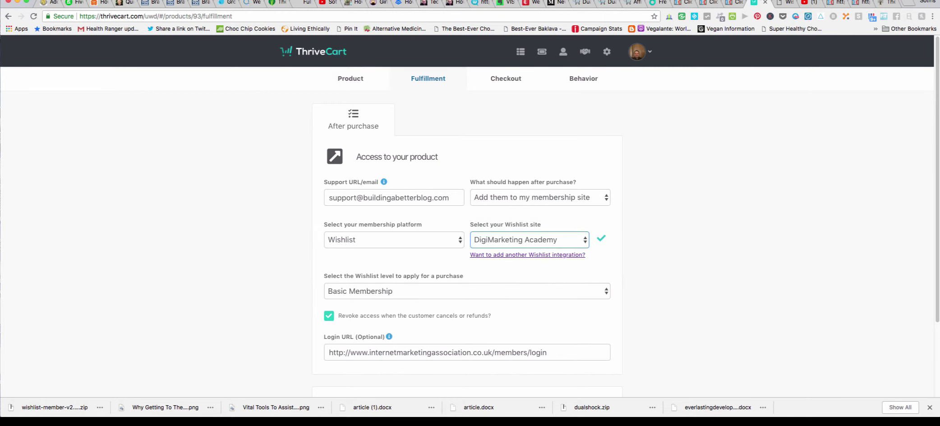
Keep Basic Membership as the Wishlist level after browsing the available levels.
{"action": "key", "text": "Tab"}
{"action": "key", "text": "space"}
{"action": "key", "text": "Down"}
{"action": "key", "text": "Up"}
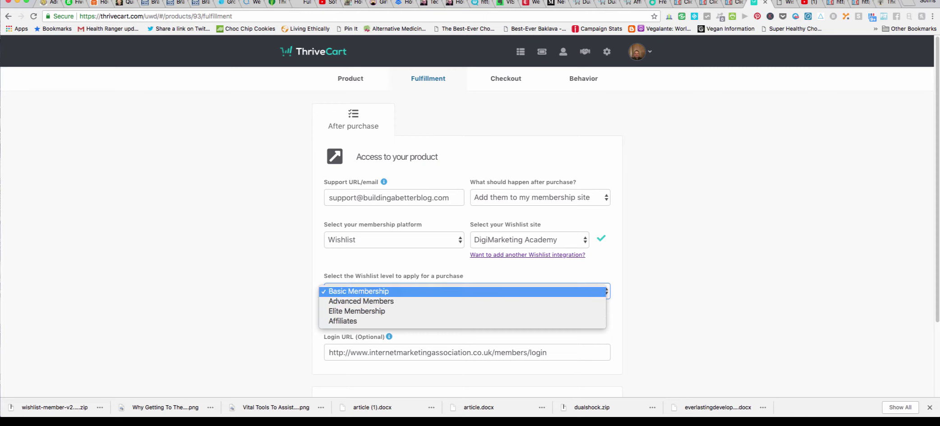
{"action": "key", "text": "Down"}
{"action": "key", "text": "Down"}
{"action": "key", "text": "Down"}
{"action": "key", "text": "Up"}
{"action": "key", "text": "Up"}
{"action": "key", "text": "Up"}
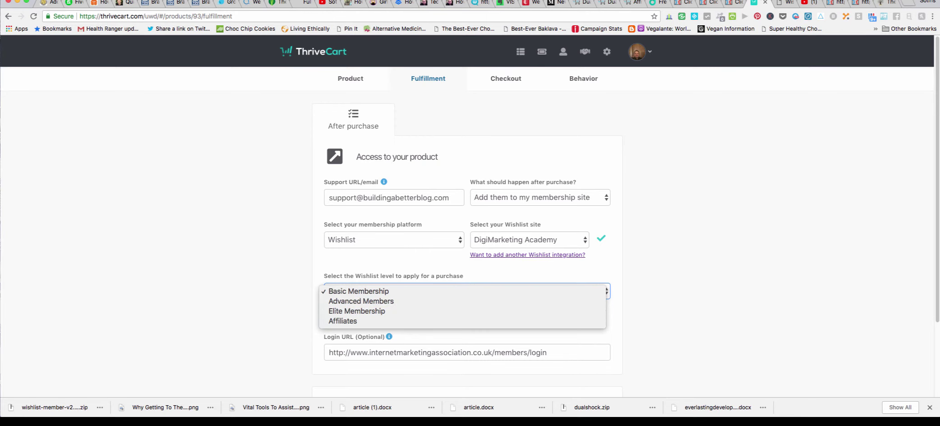
{"action": "key", "text": "Down"}
{"action": "key", "text": "Down"}
{"action": "key", "text": "Down"}
{"action": "key", "text": "Up"}
{"action": "key", "text": "Up"}
{"action": "key", "text": "Up"}
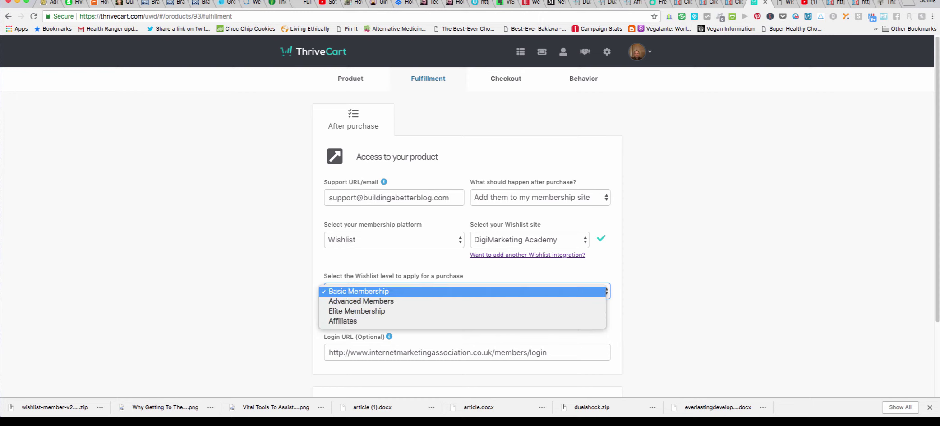
{"action": "key", "text": "Return"}
Advance through Template, Customize, Success page, Tracking and Behavior, then save and get the URL.
{"action": "scroll", "coordinate": [467, 217], "scroll_direction": "down", "scroll_amount": 4}
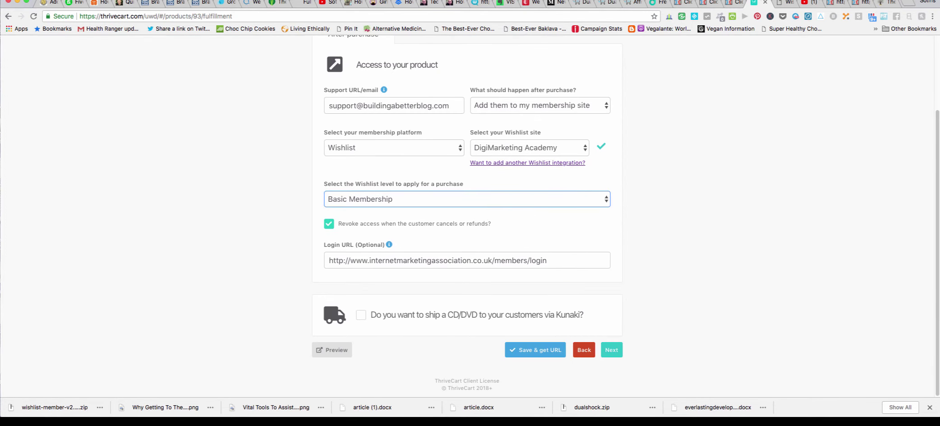
{"action": "left_click", "coordinate": [612, 350]}
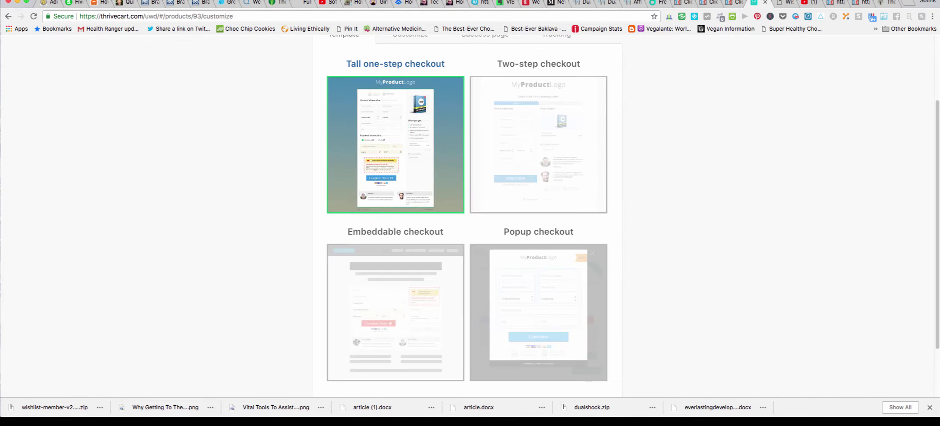
{"action": "left_click", "coordinate": [609, 349]}
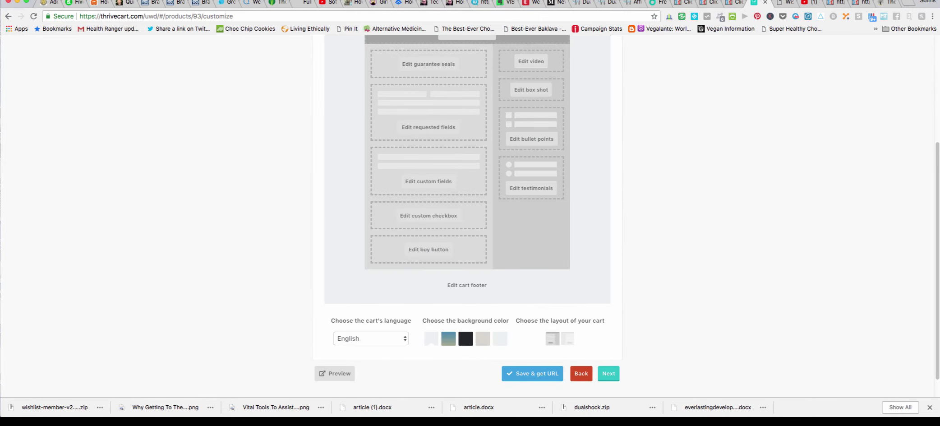
{"action": "scroll", "coordinate": [609, 349], "scroll_direction": "down", "scroll_amount": 1}
{"action": "left_click", "coordinate": [608, 350]}
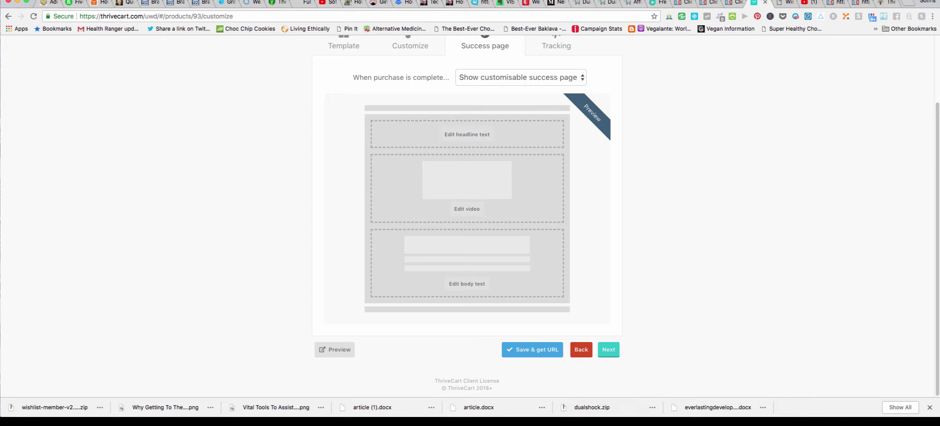
{"action": "left_click", "coordinate": [609, 349]}
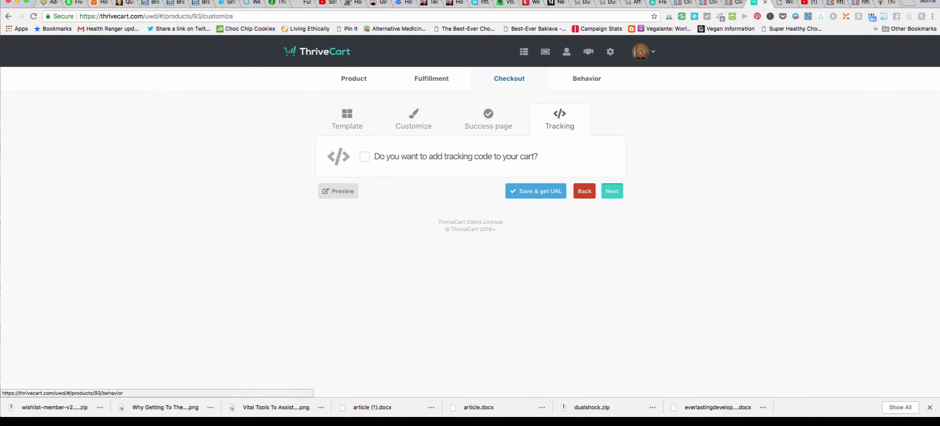
{"action": "left_click", "coordinate": [612, 191]}
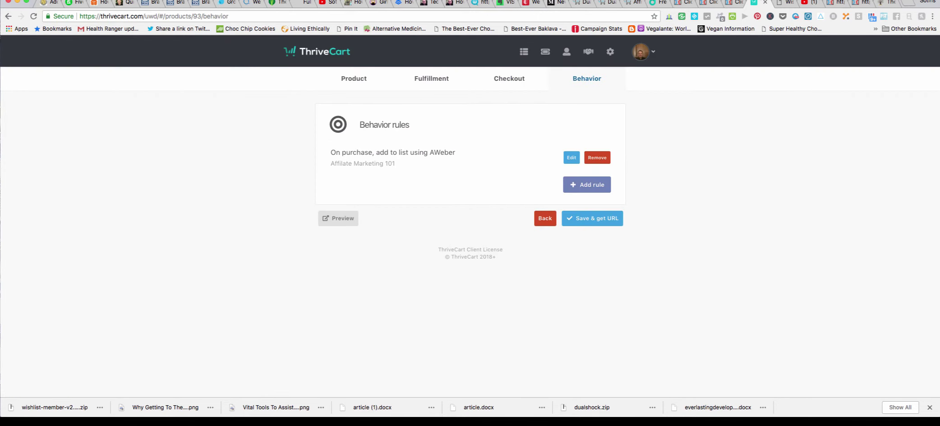
{"action": "left_click", "coordinate": [592, 218]}
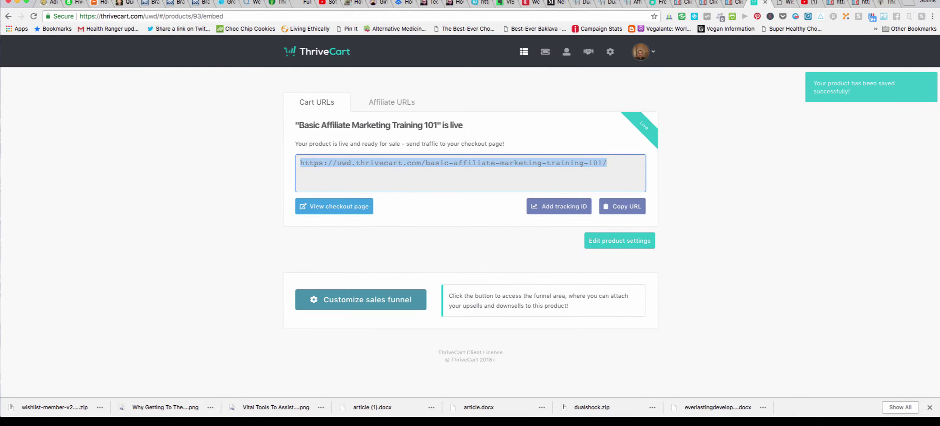
Copy the cart URL into the browser address bar, load the checkout, and focus the email field.
{"action": "right_click", "coordinate": [415, 160]}
{"action": "left_click", "coordinate": [435, 181]}
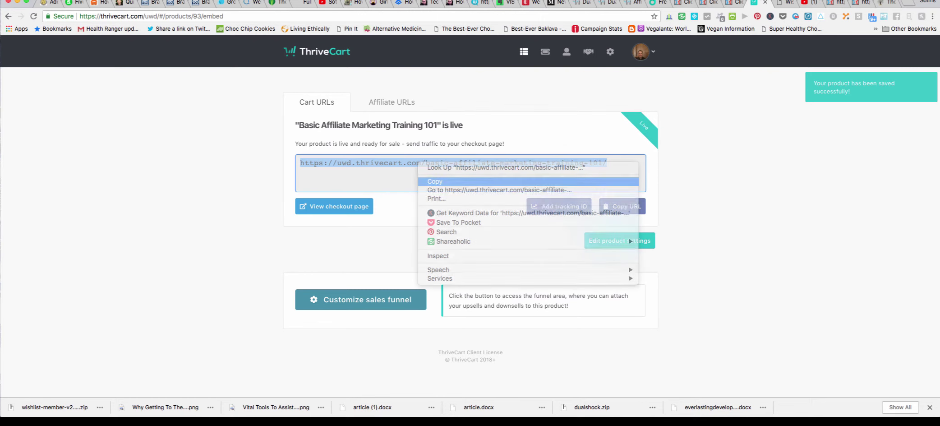
{"action": "left_click", "coordinate": [453, 16]}
{"action": "right_click", "coordinate": [453, 16]}
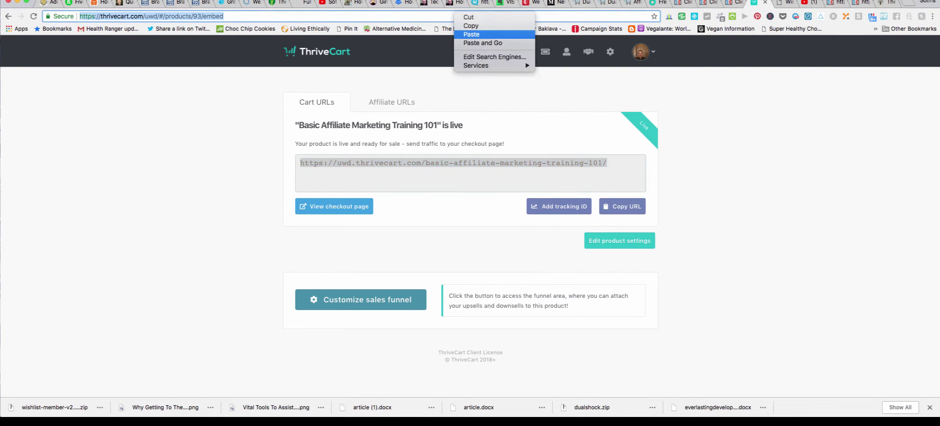
{"action": "left_click", "coordinate": [472, 34]}
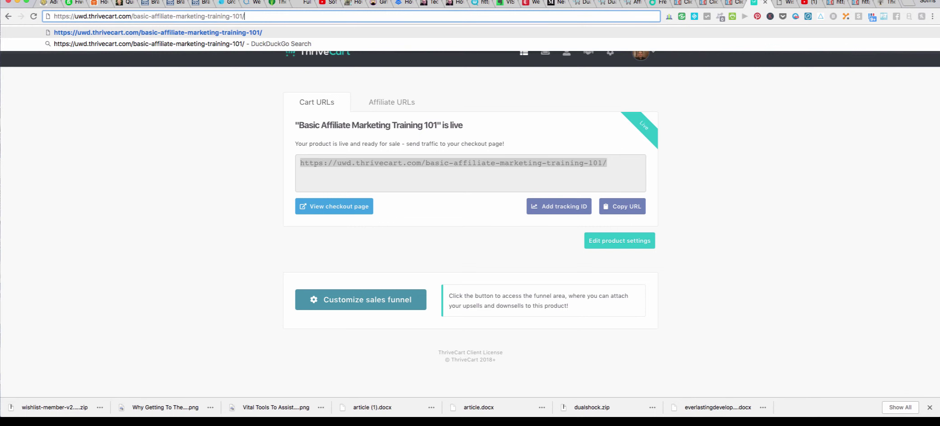
{"action": "key", "text": "Return"}
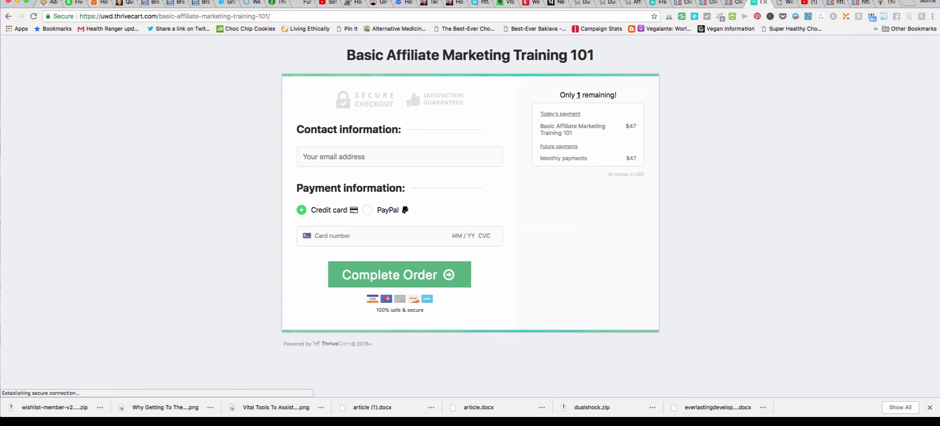
{"action": "left_click", "coordinate": [400, 157]}
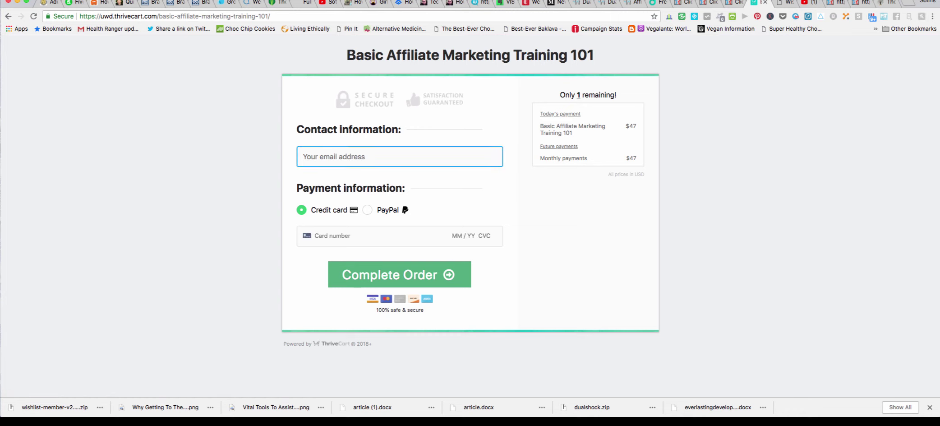